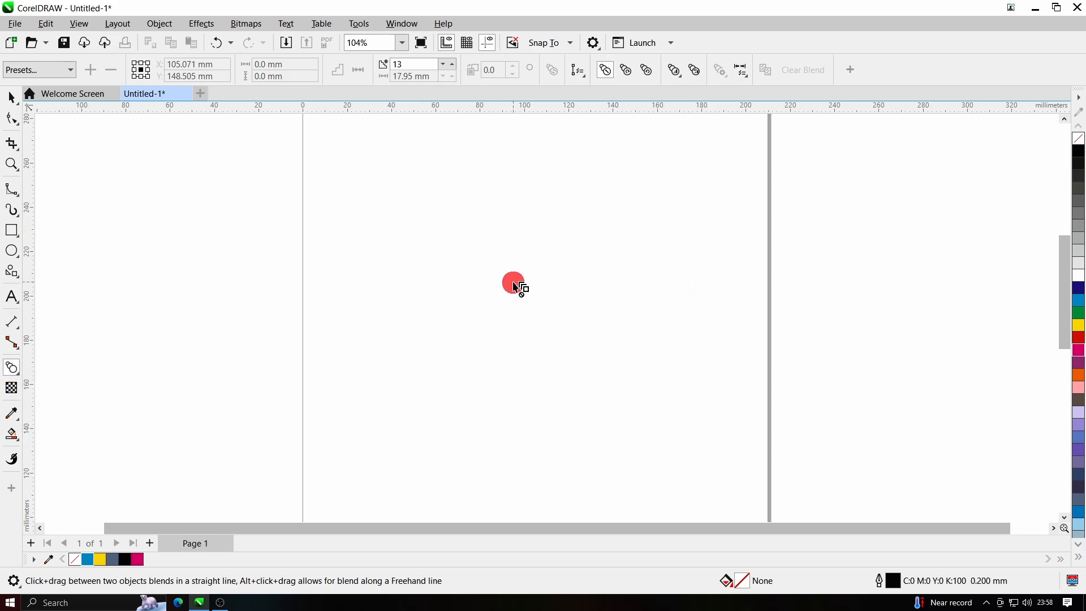
Draw a rectangle about 50 × 47 mm on the page, fill it yellow and set its outline width to None.
{"action": "left_click", "coordinate": [14, 242]}
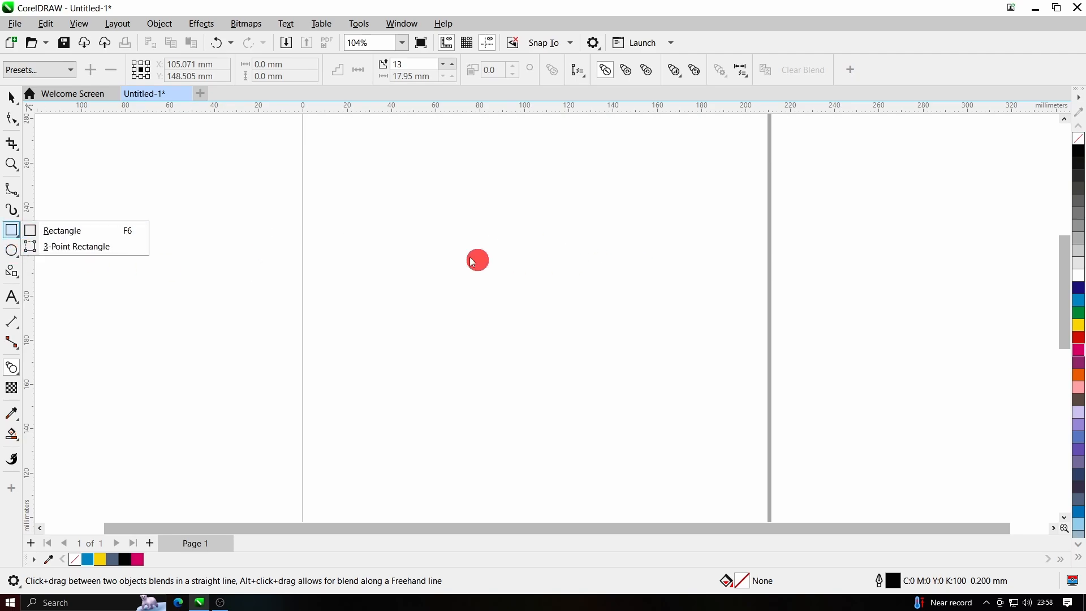
{"action": "left_click", "coordinate": [85, 232]}
{"action": "left_click_drag", "start_coordinate": [407, 213], "coordinate": [517, 318]}
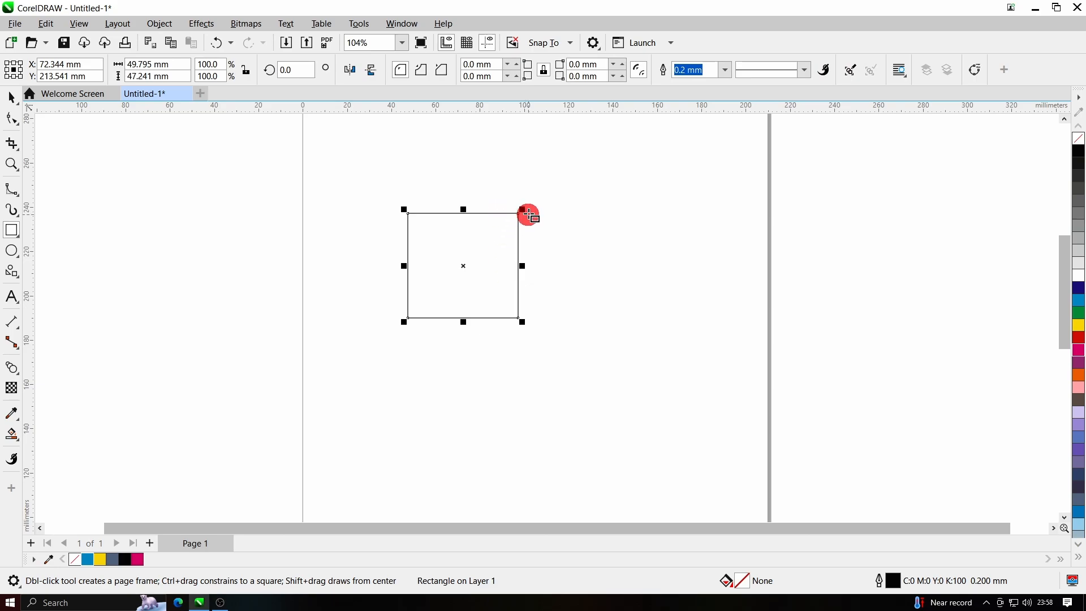
{"action": "left_click", "coordinate": [101, 562]}
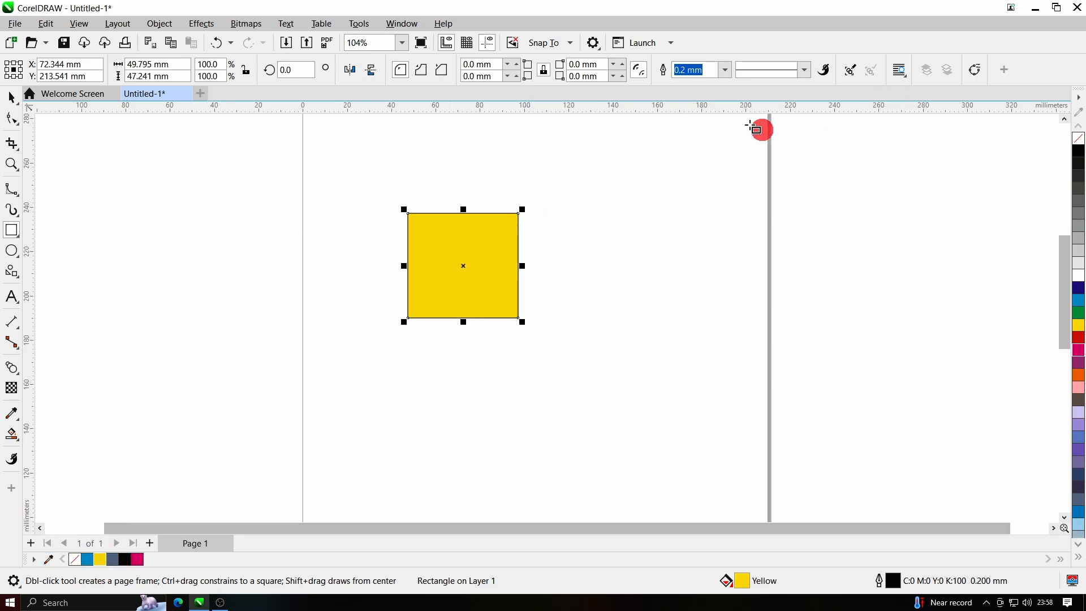
{"action": "left_click", "coordinate": [730, 75]}
{"action": "left_click", "coordinate": [708, 86]}
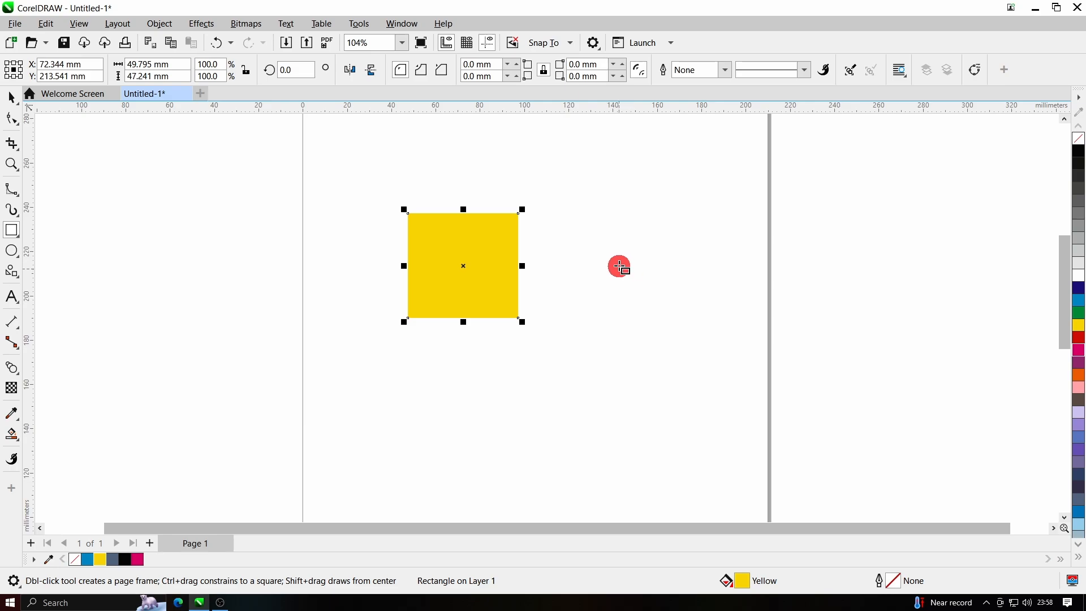
Draw a smaller rectangle about 23 × 23 mm beside the yellow one, fill it magenta and remove its outline.
{"action": "left_click_drag", "start_coordinate": [594, 226], "coordinate": [645, 277]}
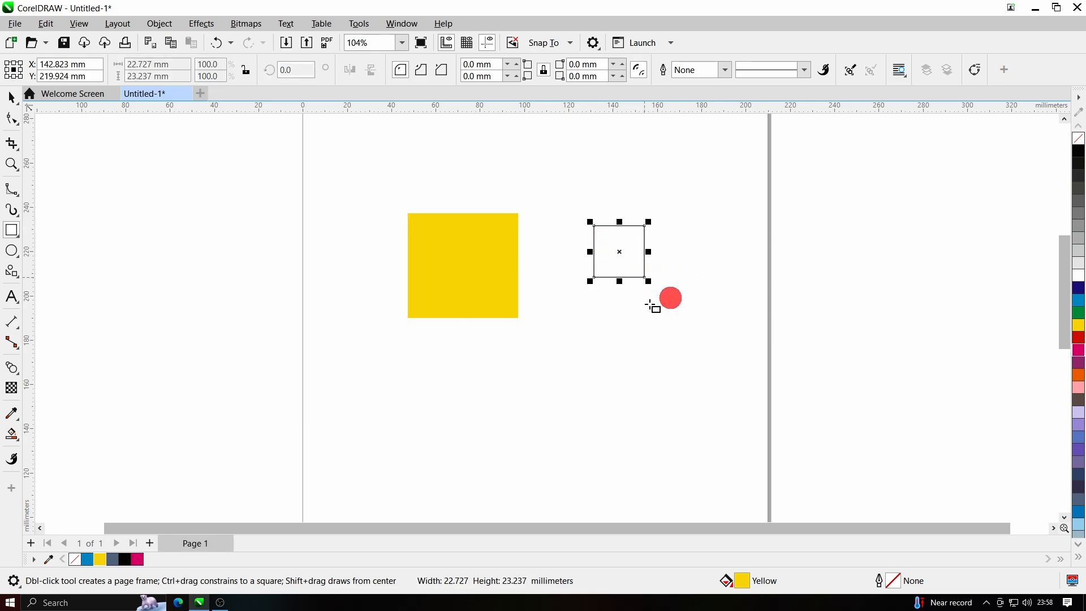
{"action": "left_click", "coordinate": [141, 563]}
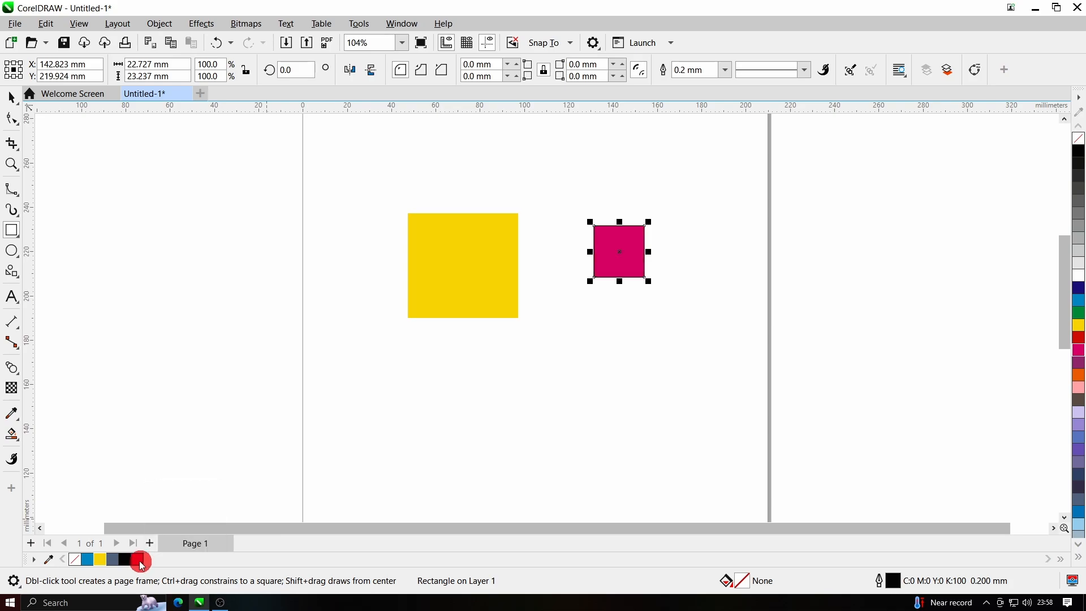
{"action": "left_click", "coordinate": [723, 80]}
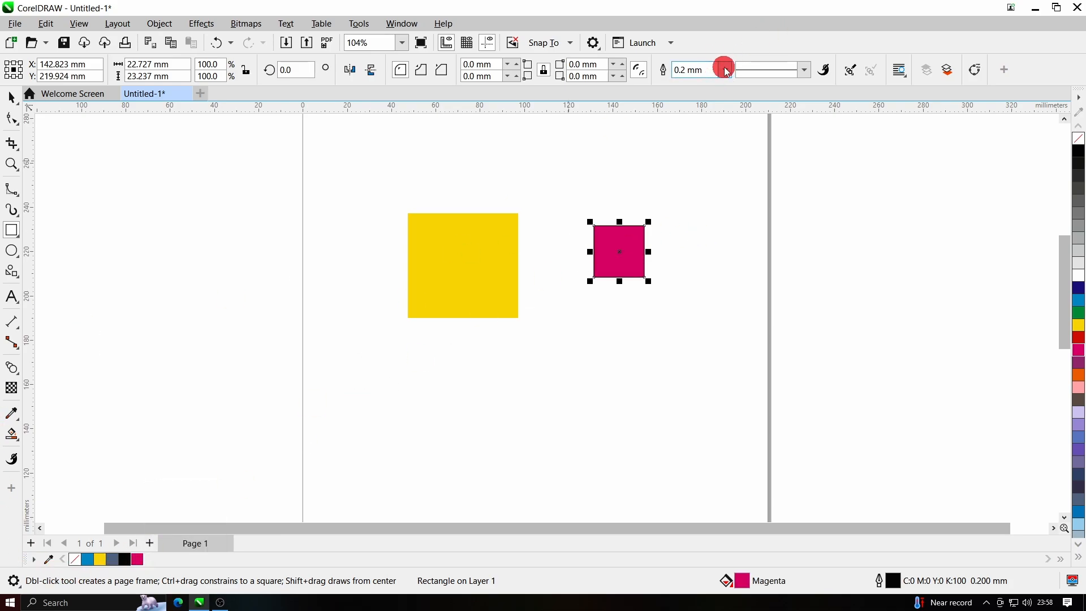
{"action": "left_click", "coordinate": [692, 83]}
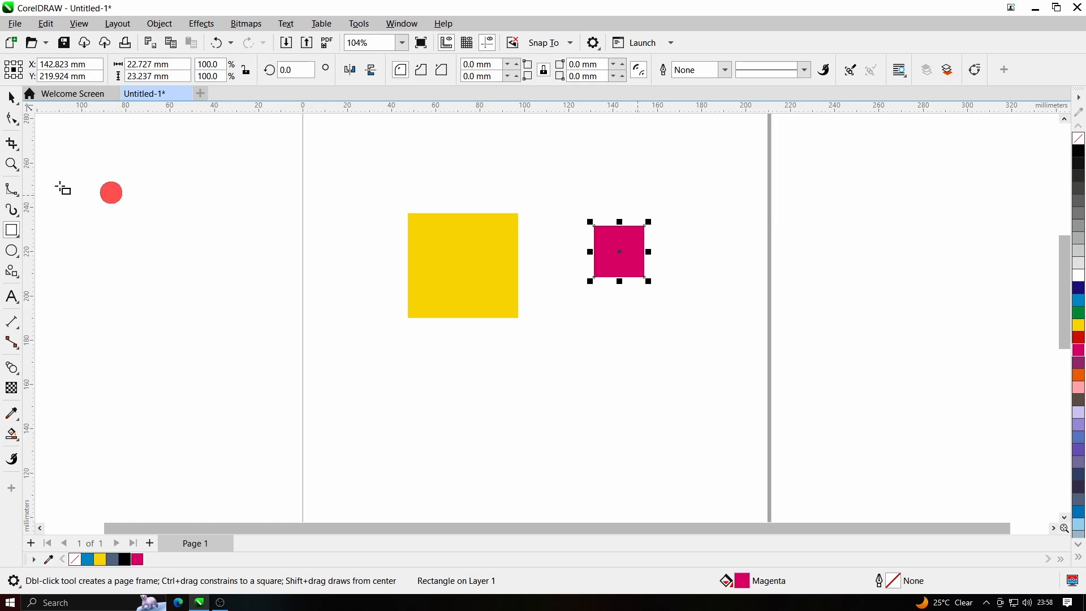
Create a straight-line blend from the yellow rectangle to the magenta rectangle.
{"action": "left_click", "coordinate": [13, 371]}
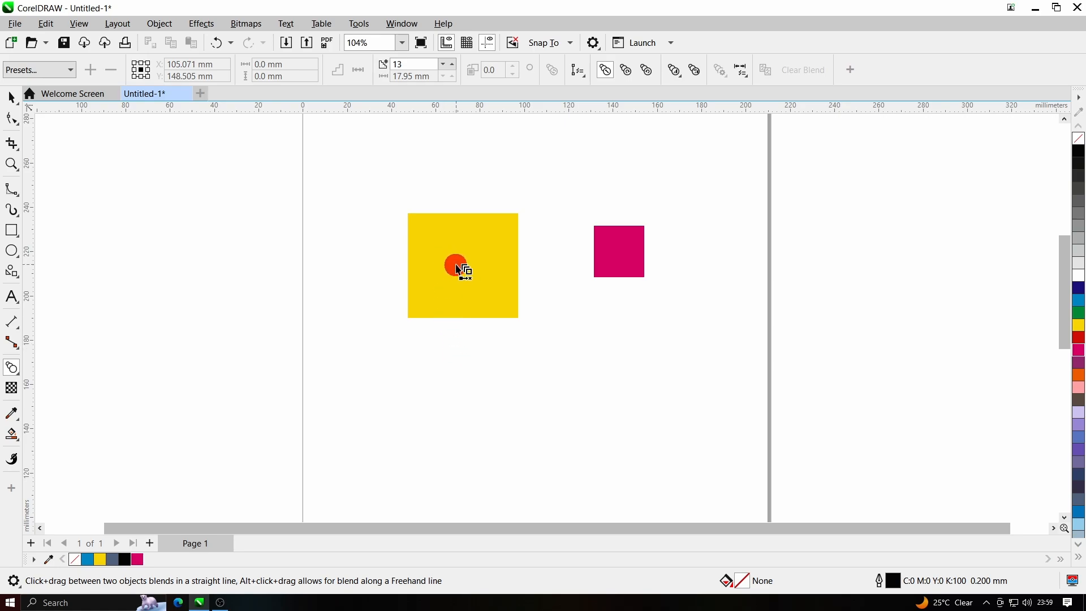
{"action": "left_click_drag", "start_coordinate": [459, 268], "coordinate": [460, 351]}
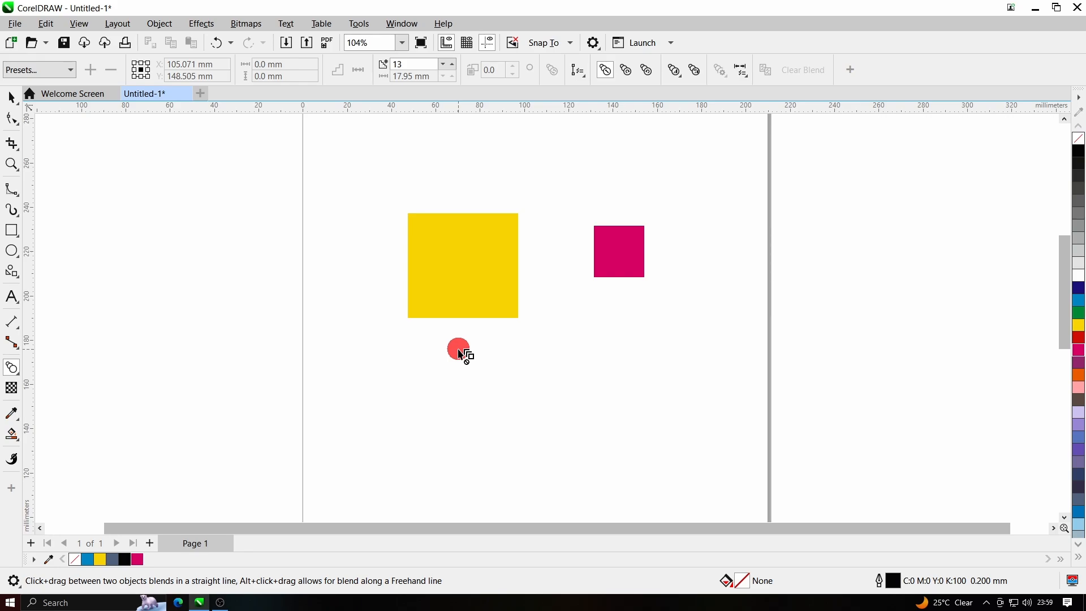
{"action": "left_click_drag", "start_coordinate": [460, 352], "coordinate": [623, 269]}
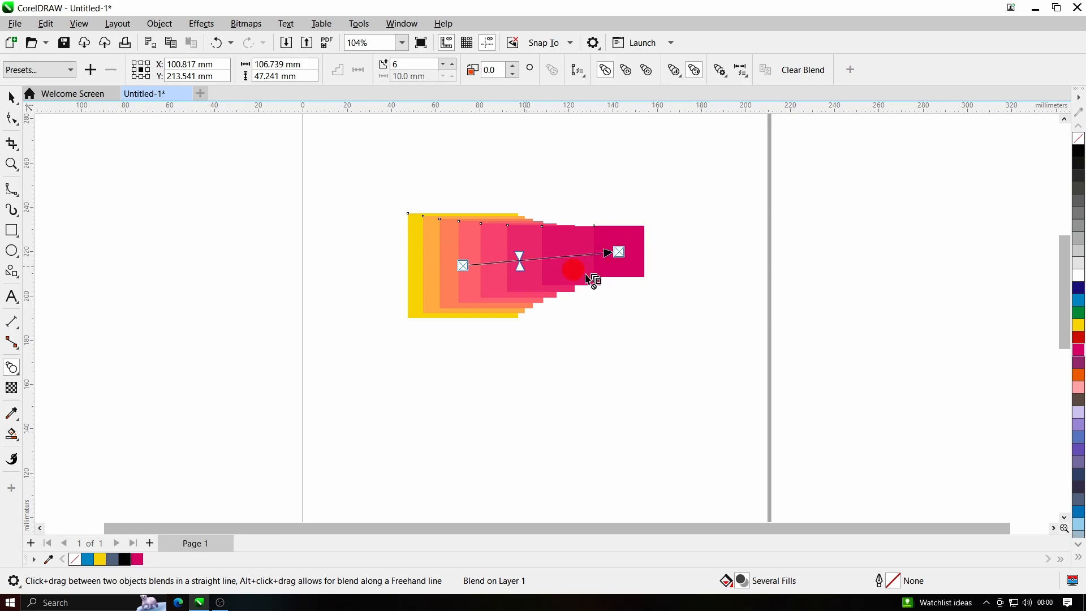
Reposition the blend's two ends, moving the magenta rectangle well below its original place and the yellow one further left.
{"action": "mouse_move", "coordinate": [610, 263]}
{"action": "left_mouse_down"}
{"action": "mouse_move", "coordinate": [346, 271]}
{"action": "mouse_move", "coordinate": [359, 252]}
{"action": "mouse_move", "coordinate": [396, 250]}
{"action": "mouse_move", "coordinate": [406, 280]}
{"action": "mouse_move", "coordinate": [419, 253]}
{"action": "mouse_move", "coordinate": [572, 277]}
{"action": "mouse_move", "coordinate": [716, 227]}
{"action": "mouse_move", "coordinate": [746, 250]}
{"action": "mouse_move", "coordinate": [578, 275]}
{"action": "mouse_move", "coordinate": [474, 265]}
{"action": "mouse_move", "coordinate": [583, 274]}
{"action": "mouse_move", "coordinate": [606, 257]}
{"action": "mouse_move", "coordinate": [599, 267]}
{"action": "mouse_move", "coordinate": [660, 269]}
{"action": "mouse_move", "coordinate": [635, 251]}
{"action": "left_mouse_up"}
{"action": "scroll", "coordinate": [602, 260], "scroll_direction": "up", "scroll_amount": 2}
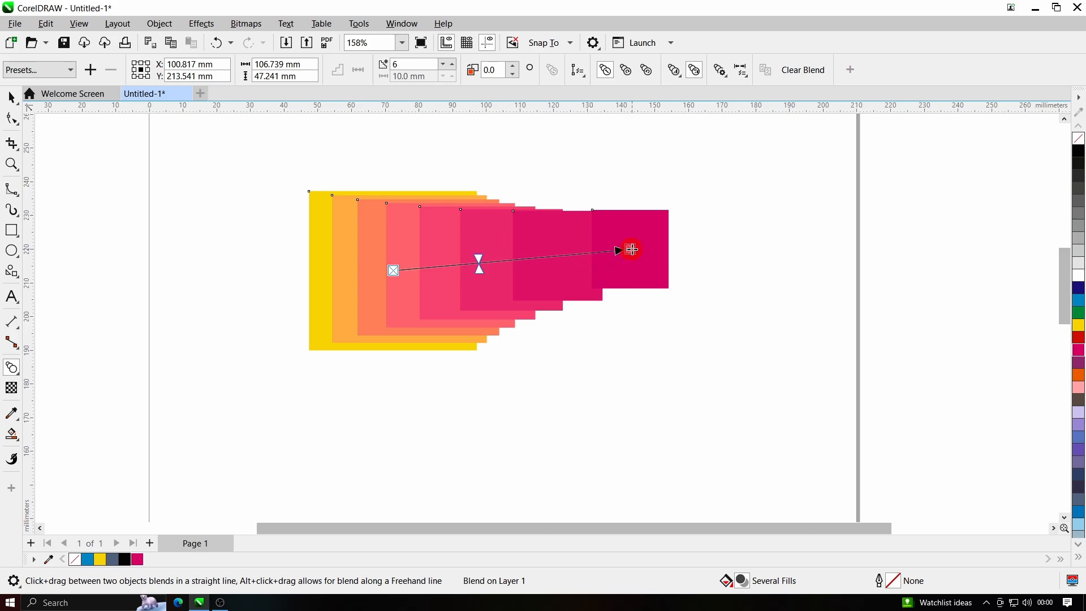
{"action": "left_click_drag", "start_coordinate": [630, 250], "coordinate": [602, 424]}
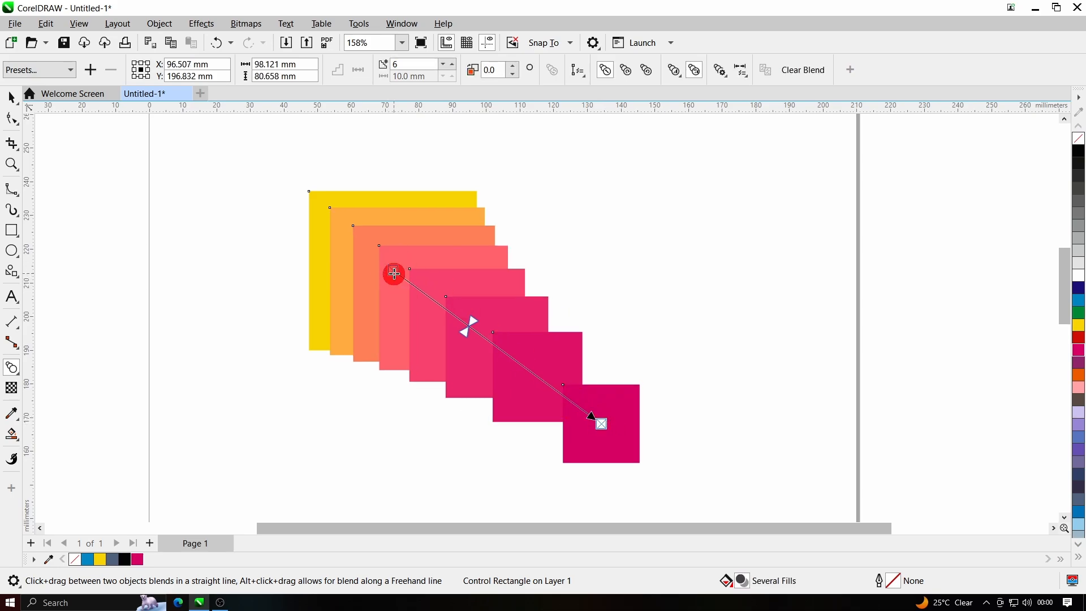
{"action": "left_click_drag", "start_coordinate": [394, 272], "coordinate": [287, 258]}
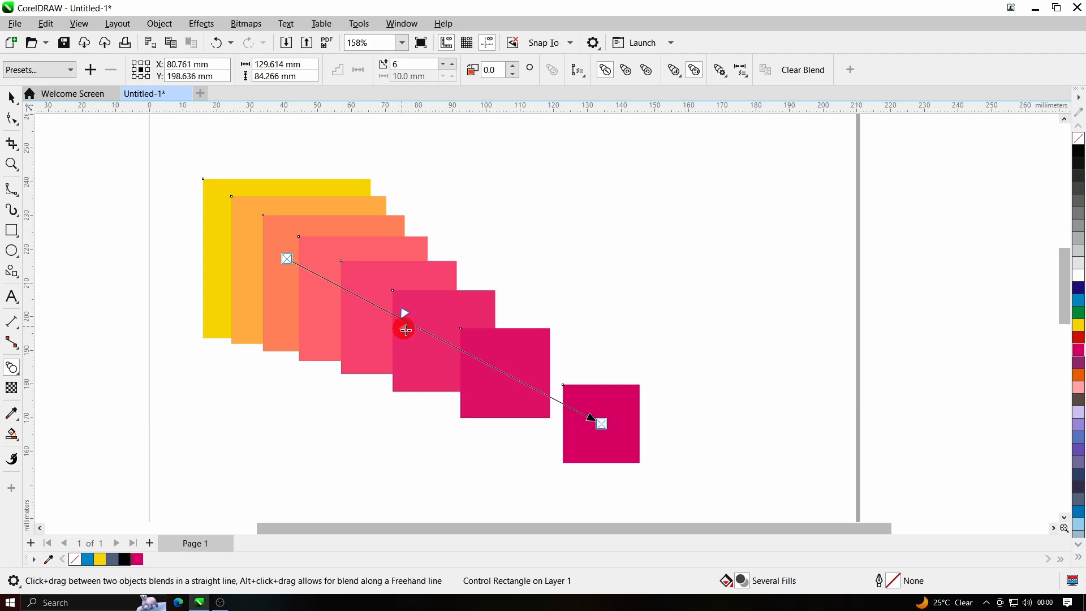
Try different color and object accelerations toward each end of the blend, leaving both sliders near the middle of the path.
{"action": "left_click_drag", "start_coordinate": [501, 384], "coordinate": [502, 383]}
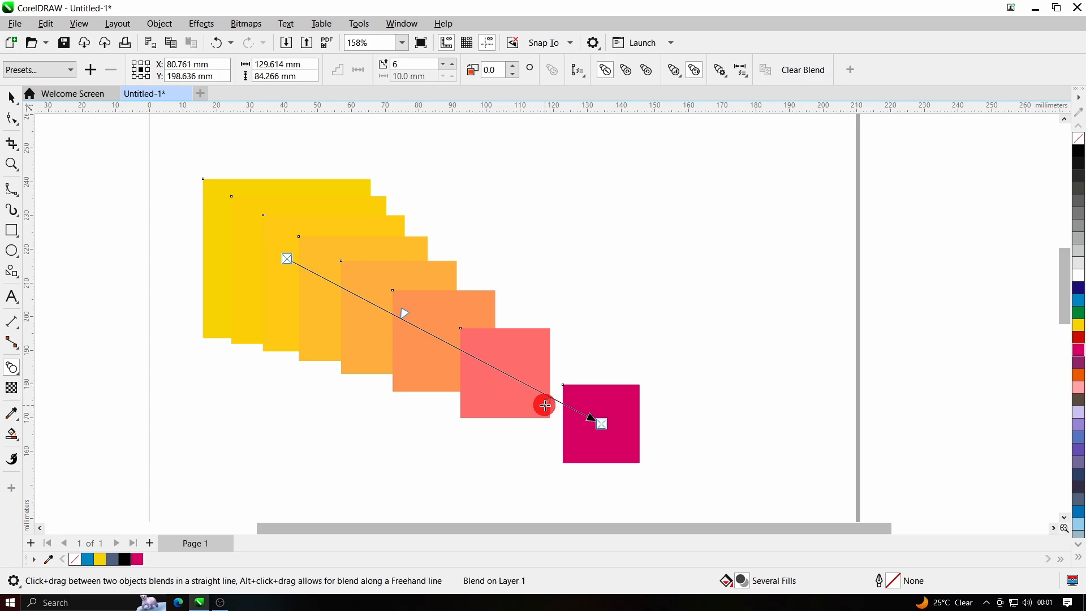
{"action": "left_click_drag", "start_coordinate": [545, 405], "coordinate": [547, 404]}
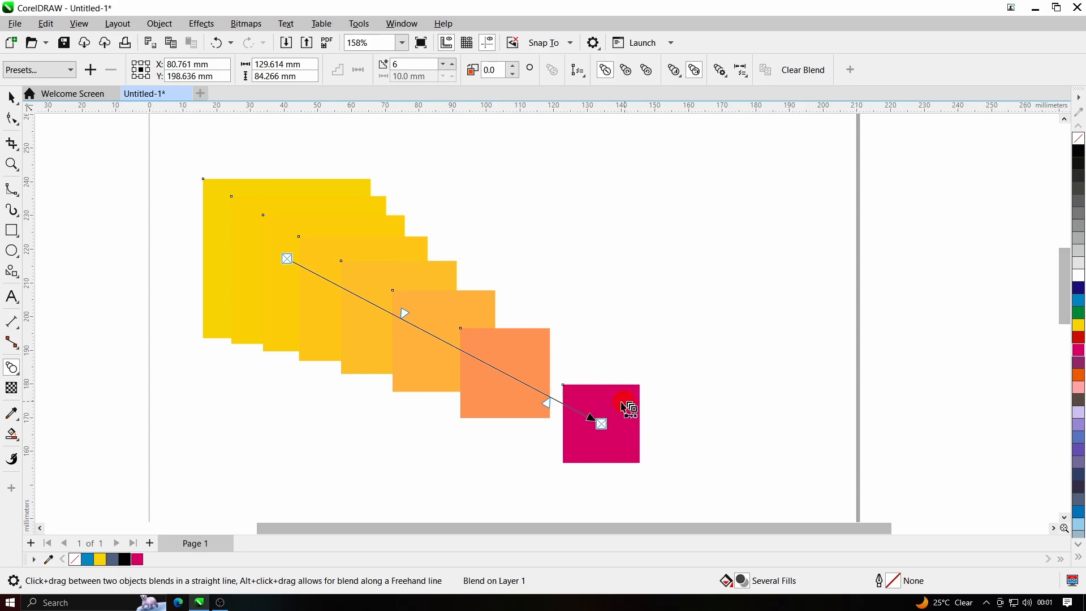
{"action": "left_click_drag", "start_coordinate": [547, 403], "coordinate": [428, 341]}
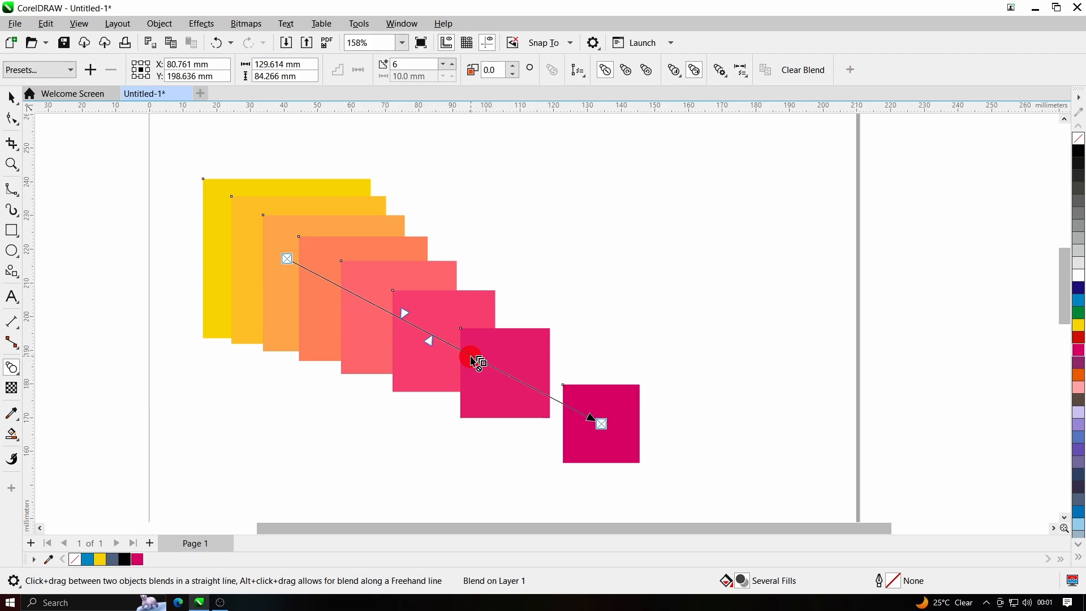
{"action": "left_click_drag", "start_coordinate": [428, 341], "coordinate": [356, 309]}
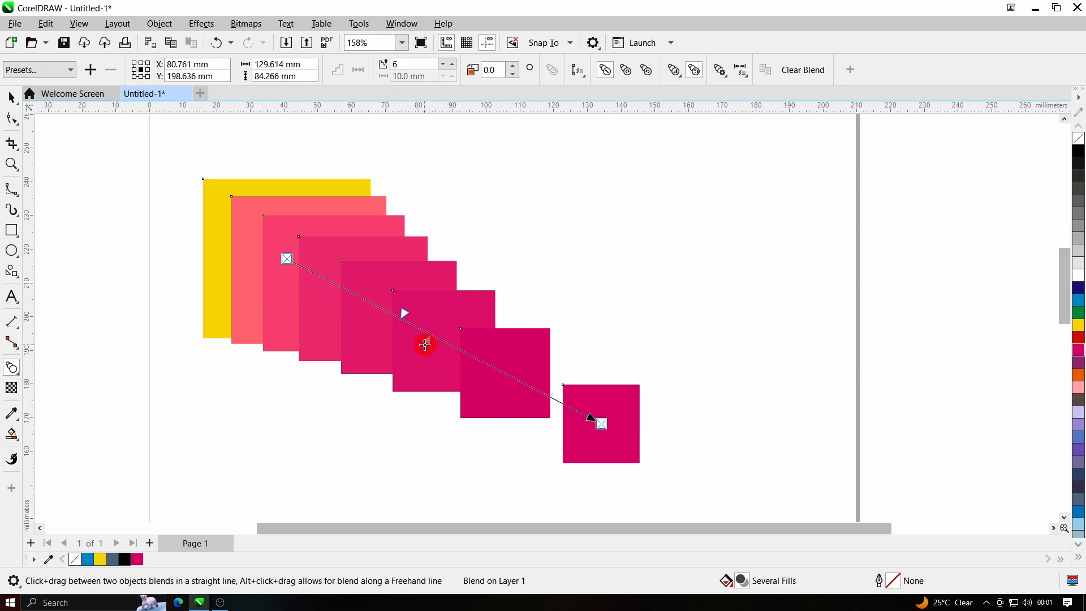
{"action": "left_click_drag", "start_coordinate": [425, 344], "coordinate": [550, 390]}
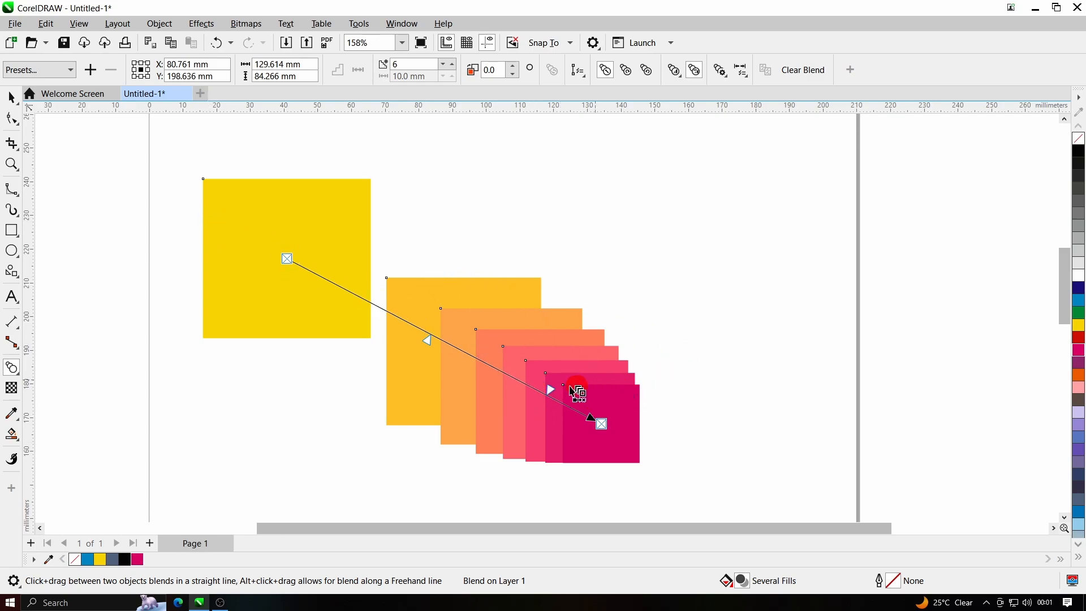
{"action": "left_click_drag", "start_coordinate": [551, 390], "coordinate": [443, 333]}
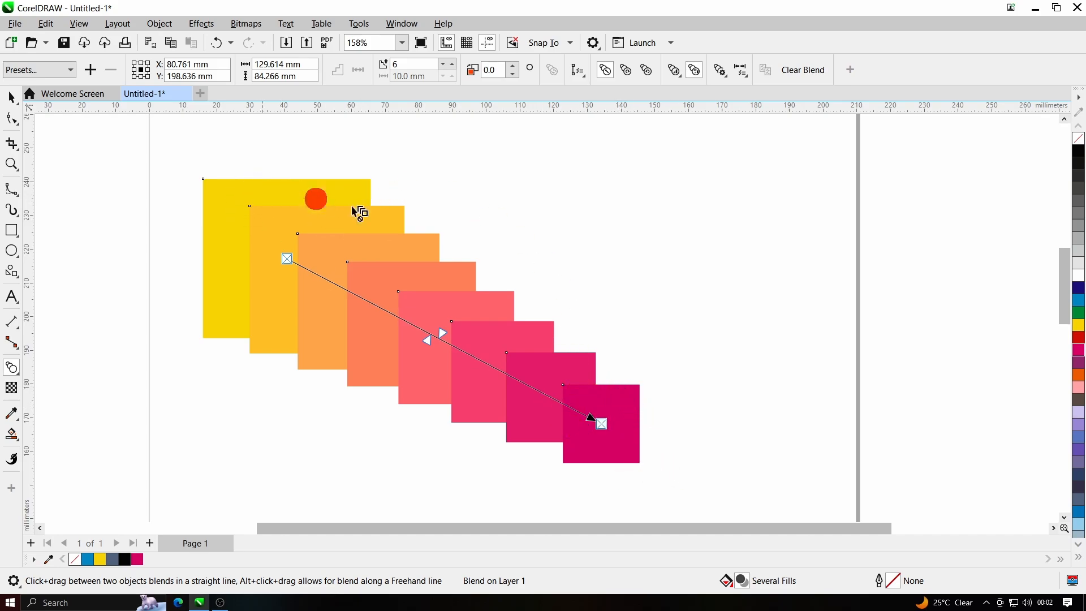
Increase the number of steps in the blend to 16.
{"action": "left_click", "coordinate": [453, 66]}
{"action": "left_click", "coordinate": [454, 65]}
{"action": "left_click", "coordinate": [454, 66]}
{"action": "left_click", "coordinate": [454, 66]}
{"action": "left_click", "coordinate": [453, 66]}
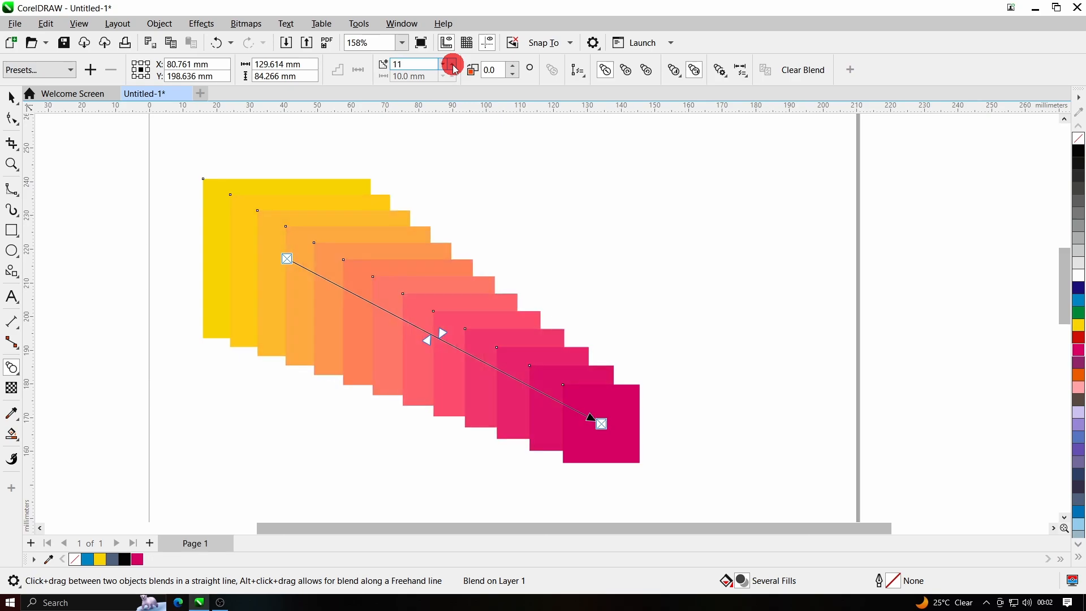
{"action": "left_click", "coordinate": [453, 66]}
{"action": "left_click", "coordinate": [454, 66]}
{"action": "left_click", "coordinate": [454, 66]}
{"action": "left_click", "coordinate": [454, 65]}
{"action": "left_click", "coordinate": [454, 66]}
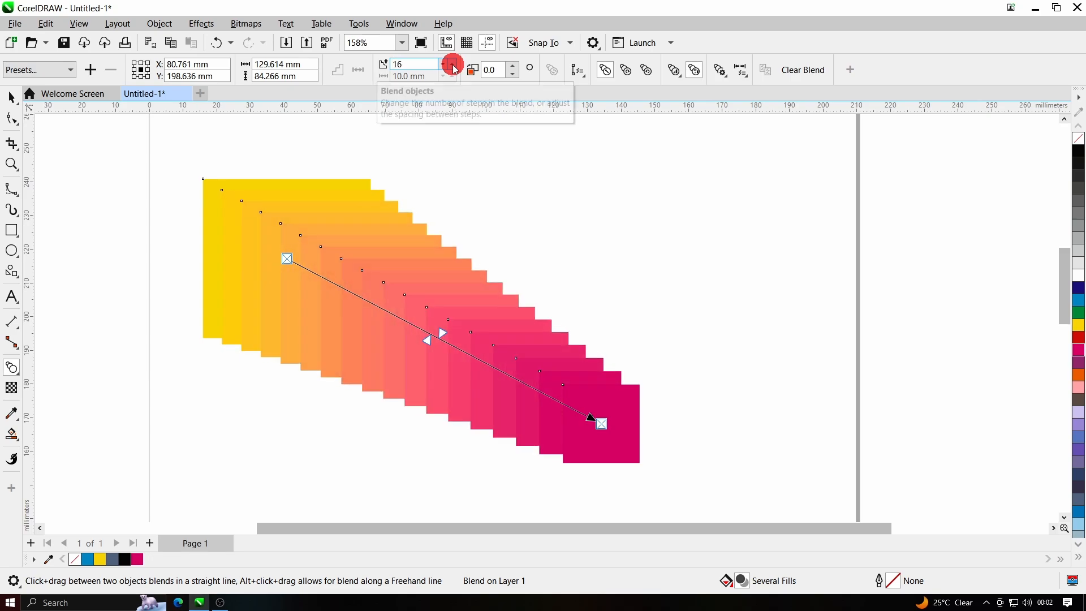
{"action": "left_click", "coordinate": [540, 187]}
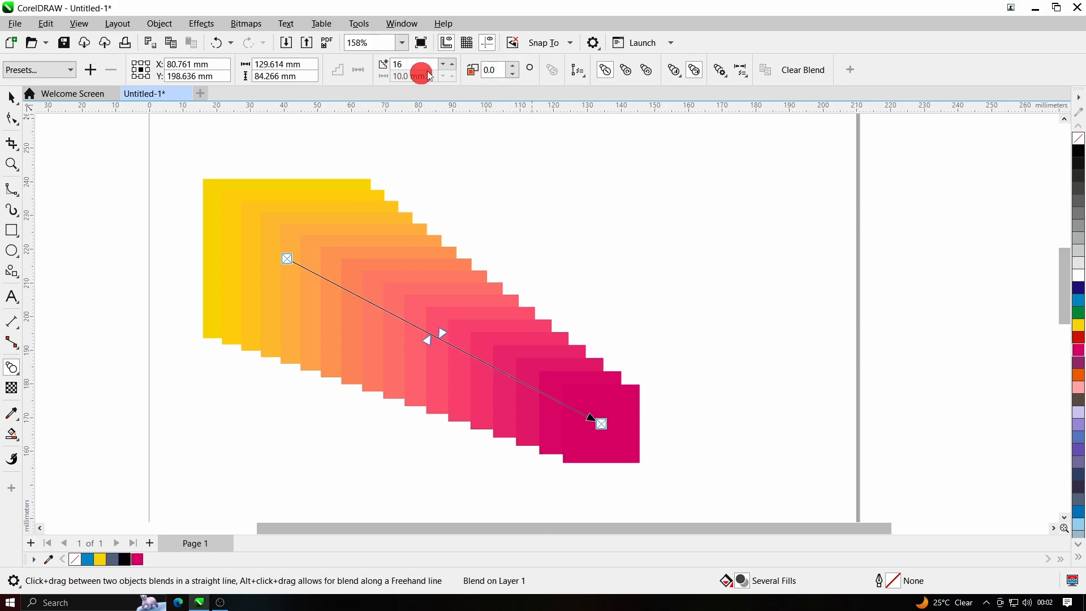
Set the number of steps in the blend to 25.
{"action": "left_click", "coordinate": [445, 67]}
{"action": "left_click", "coordinate": [445, 67]}
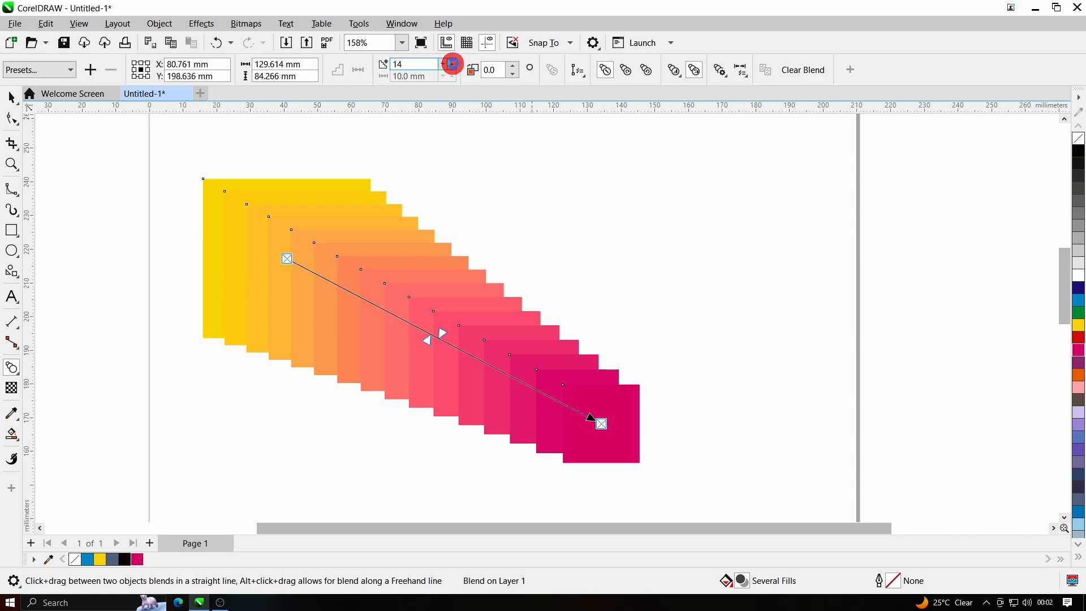
{"action": "left_click", "coordinate": [452, 64]}
{"action": "left_click", "coordinate": [453, 63]}
{"action": "left_click", "coordinate": [453, 64]}
{"action": "left_click_drag", "start_coordinate": [418, 64], "coordinate": [323, 59]}
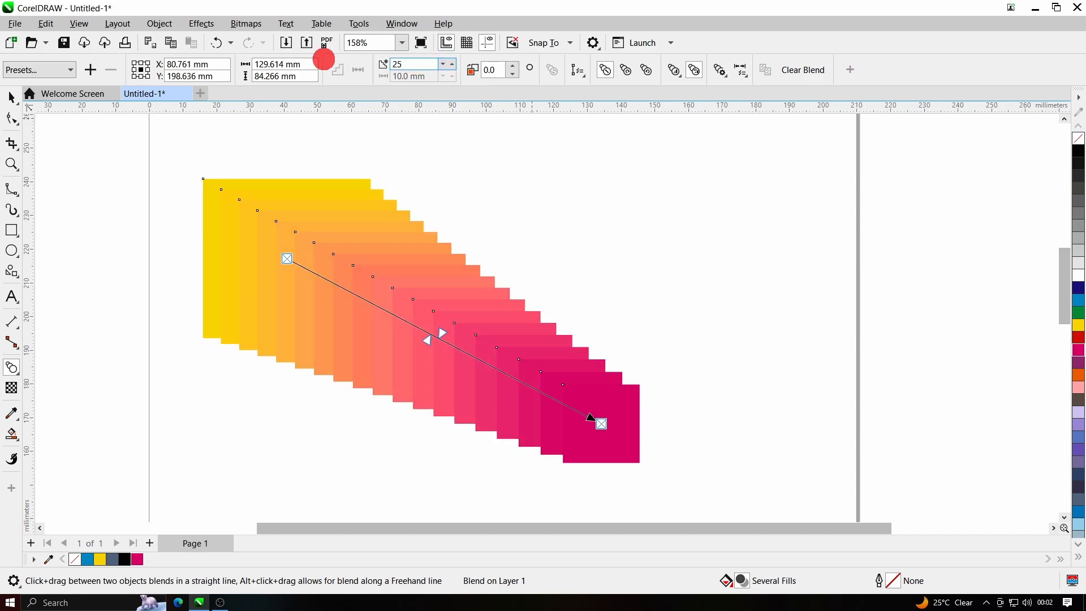
{"action": "type", "text": "25"}
{"action": "key", "text": "Return"}
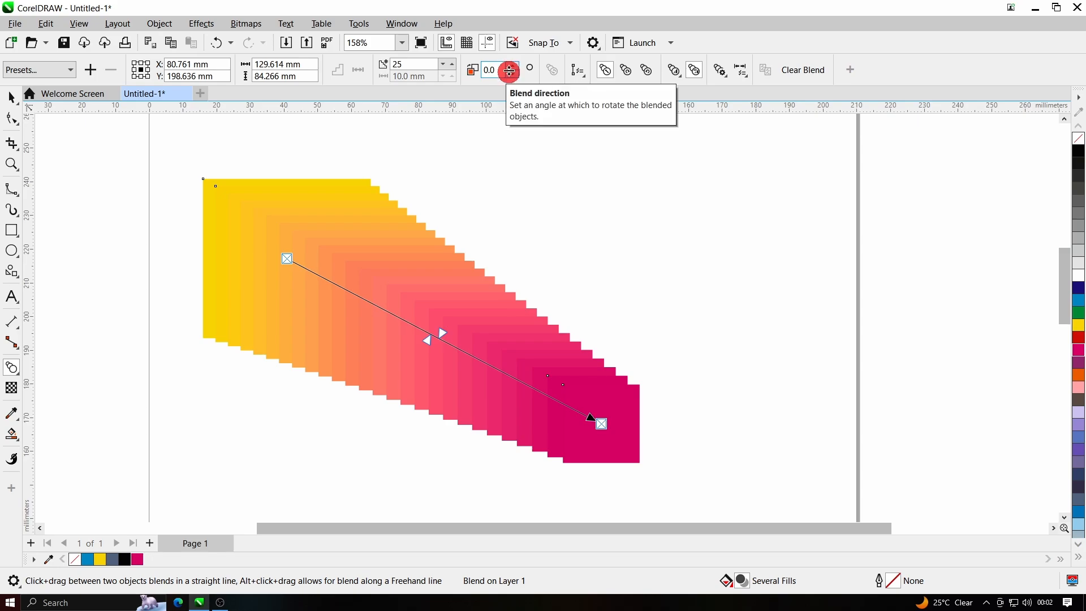
Try rotating the blended objects with blend direction angles up to 205 degrees, and reset the angle to 0.
{"action": "left_click", "coordinate": [509, 68]}
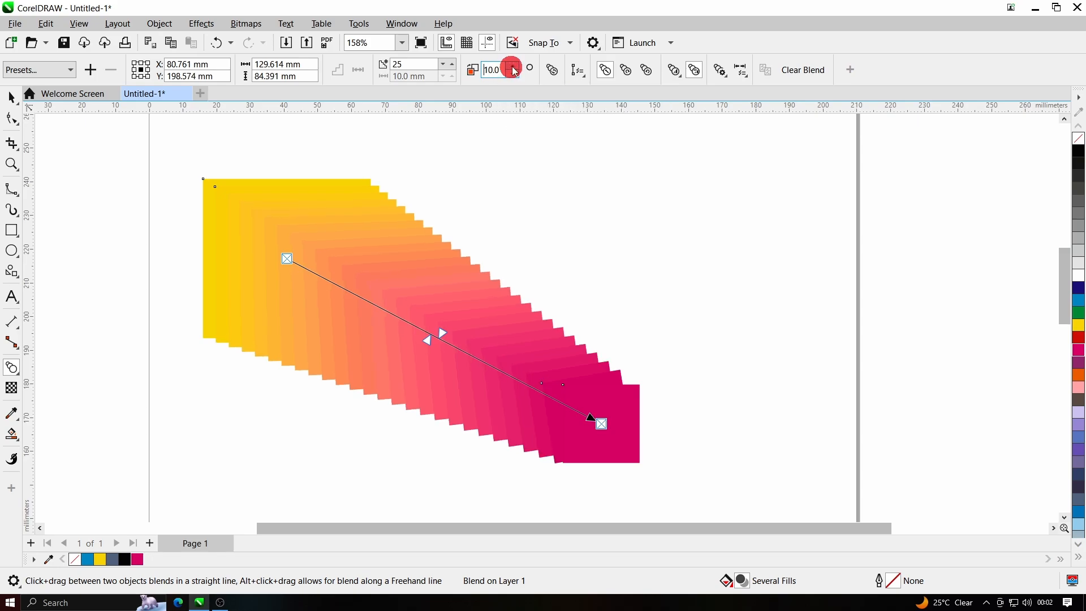
{"action": "left_click_drag", "start_coordinate": [514, 71], "coordinate": [515, 71]}
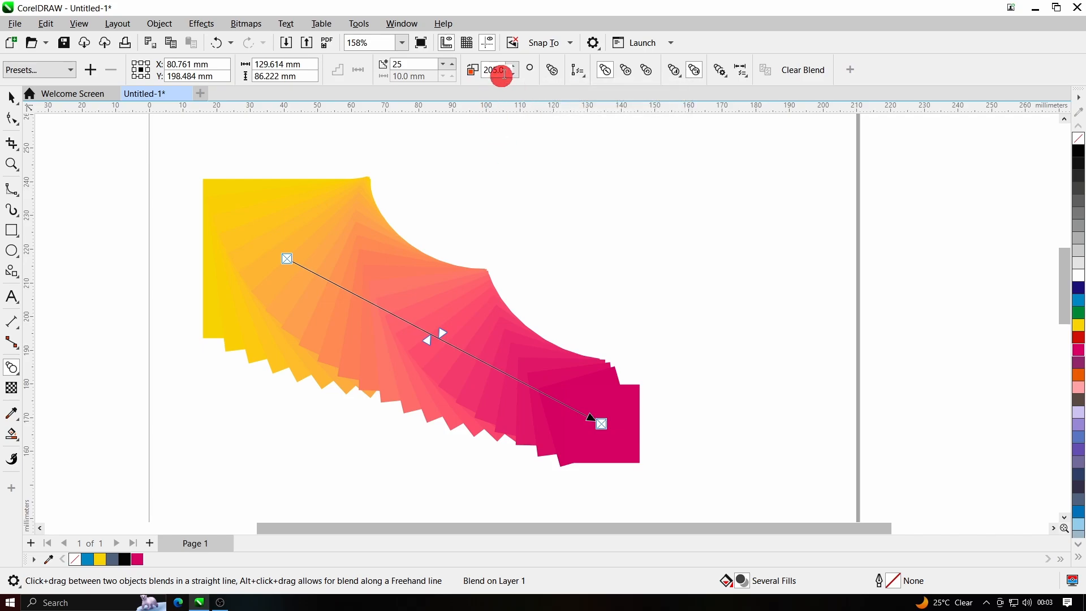
{"action": "double_click", "coordinate": [506, 70]}
{"action": "type", "text": "0"}
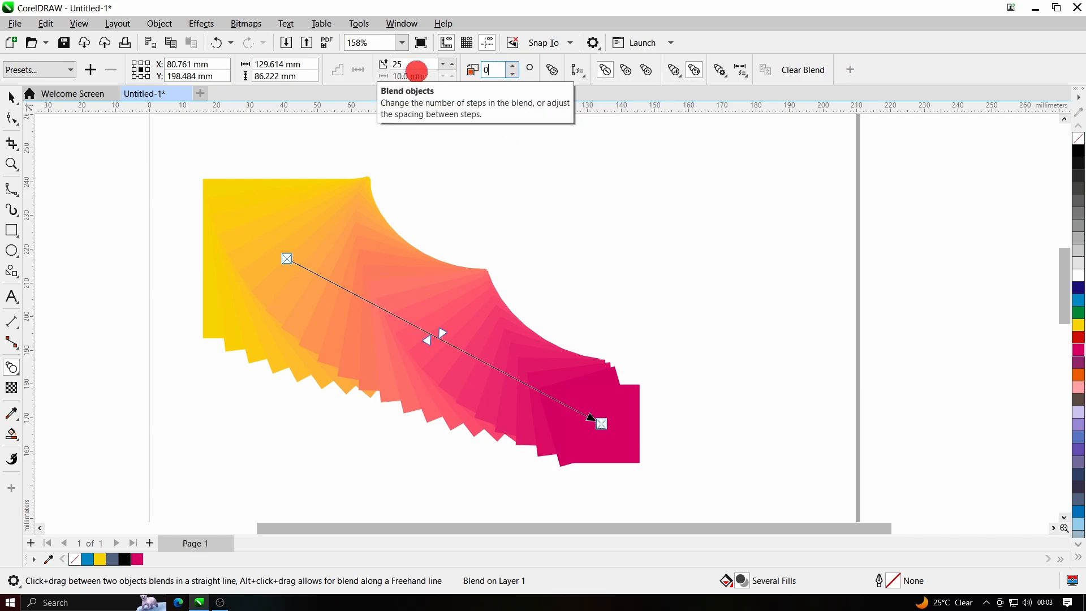
{"action": "key", "text": "Return"}
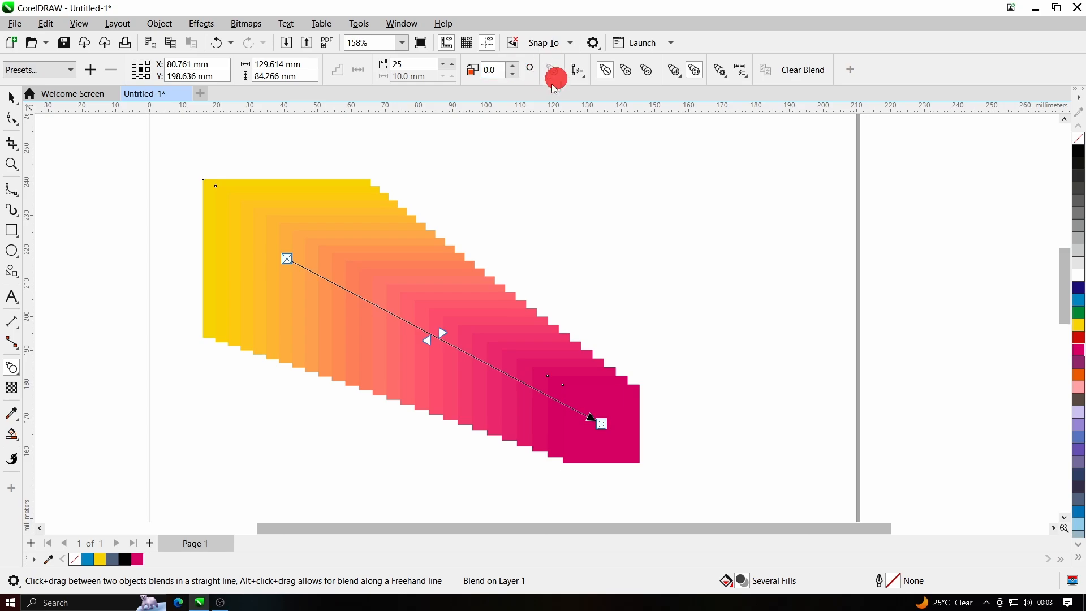
Set the blend direction to 30 degrees and switch the loop blend off and on again to compare the two.
{"action": "double_click", "coordinate": [503, 73]}
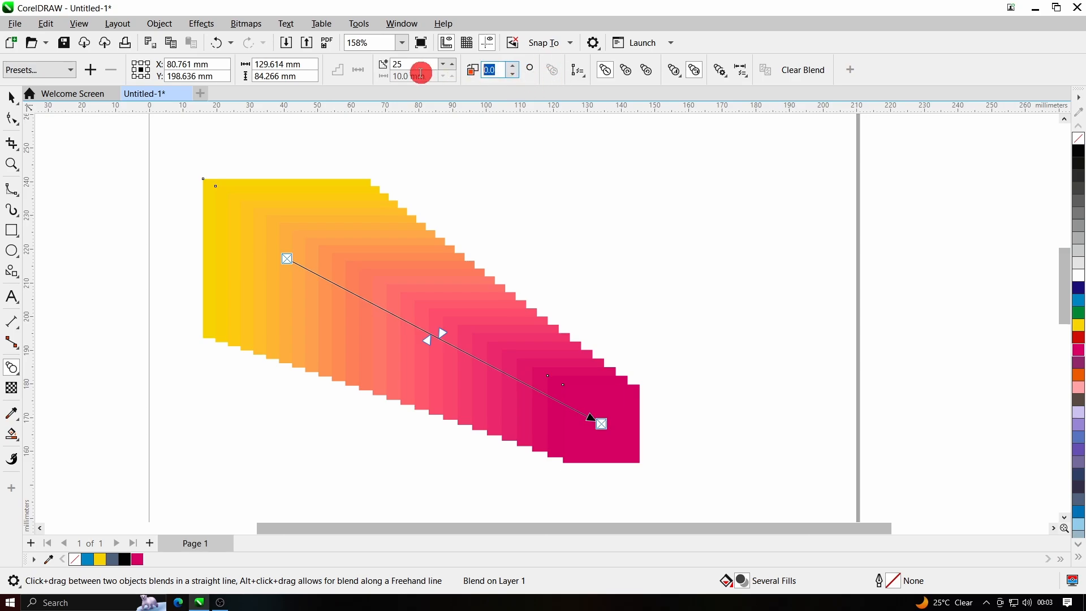
{"action": "type", "text": "3"}
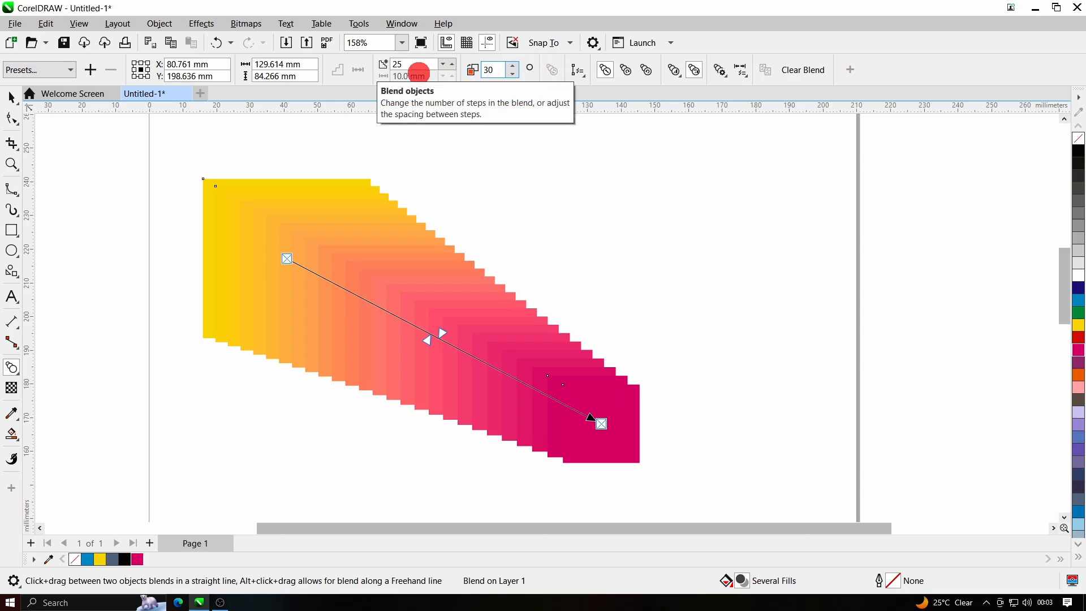
{"action": "type", "text": "0"}
{"action": "key", "text": "Return"}
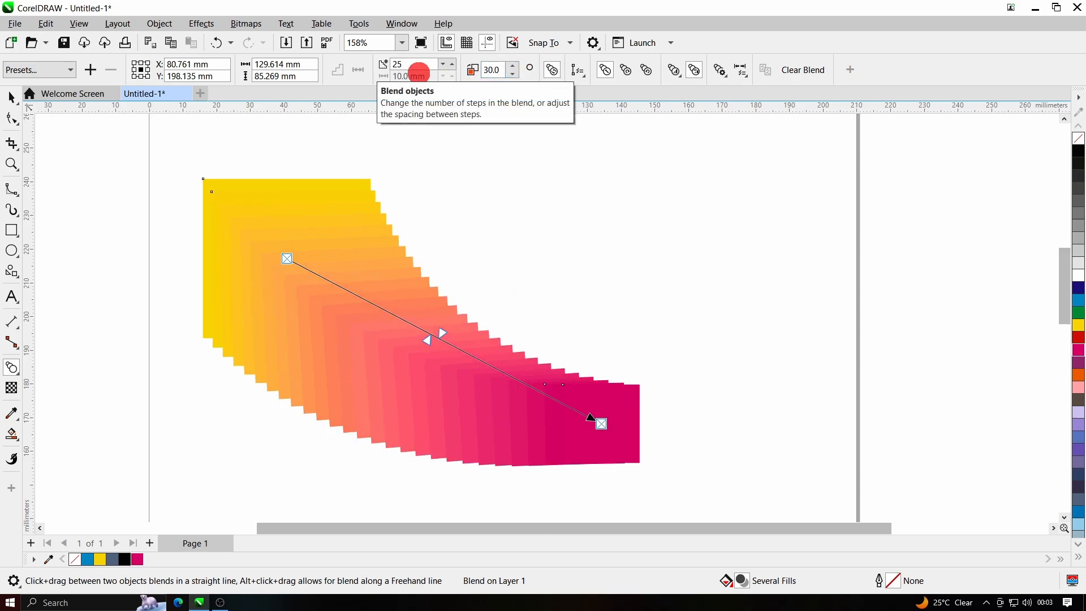
{"action": "left_click", "coordinate": [553, 73]}
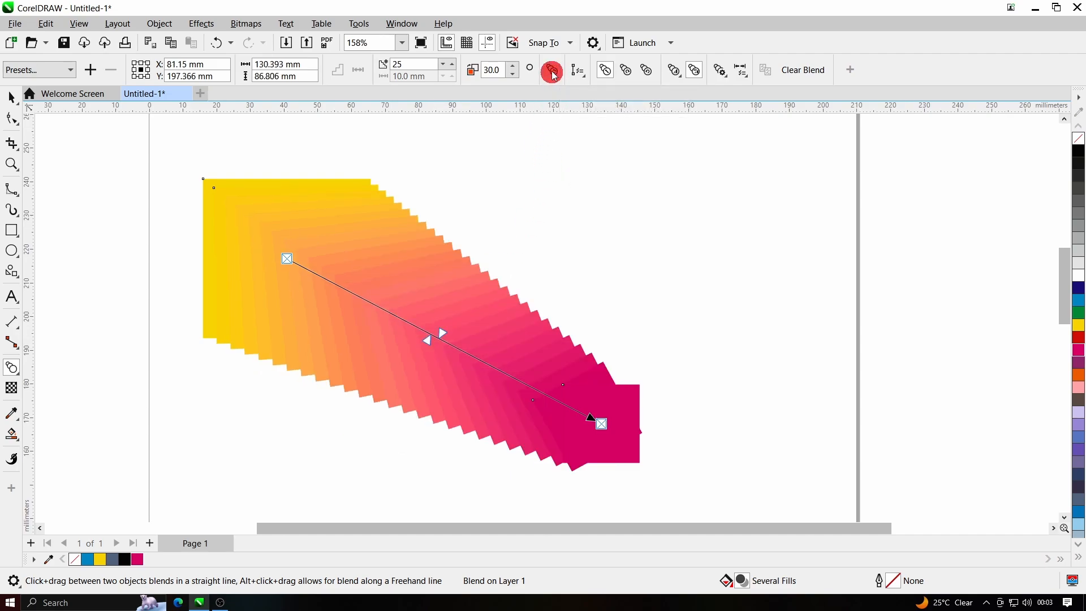
{"action": "left_click", "coordinate": [553, 73]}
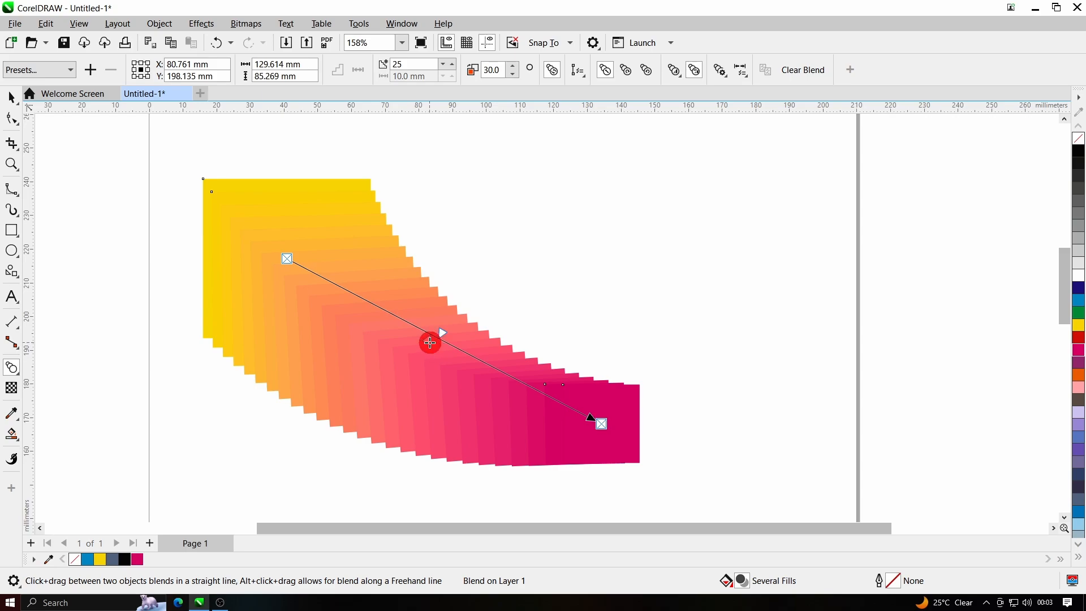
Turn off the loop blend, try the clockwise and counterclockwise colour progressions, and return the blend to direct colours.
{"action": "left_click", "coordinate": [555, 70]}
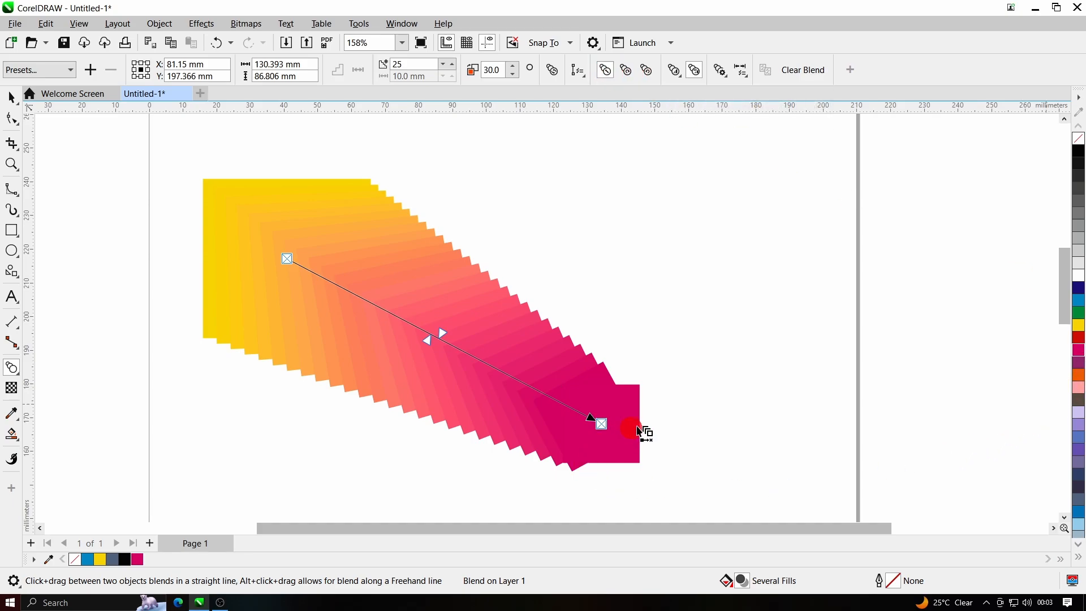
{"action": "left_click", "coordinate": [625, 72]}
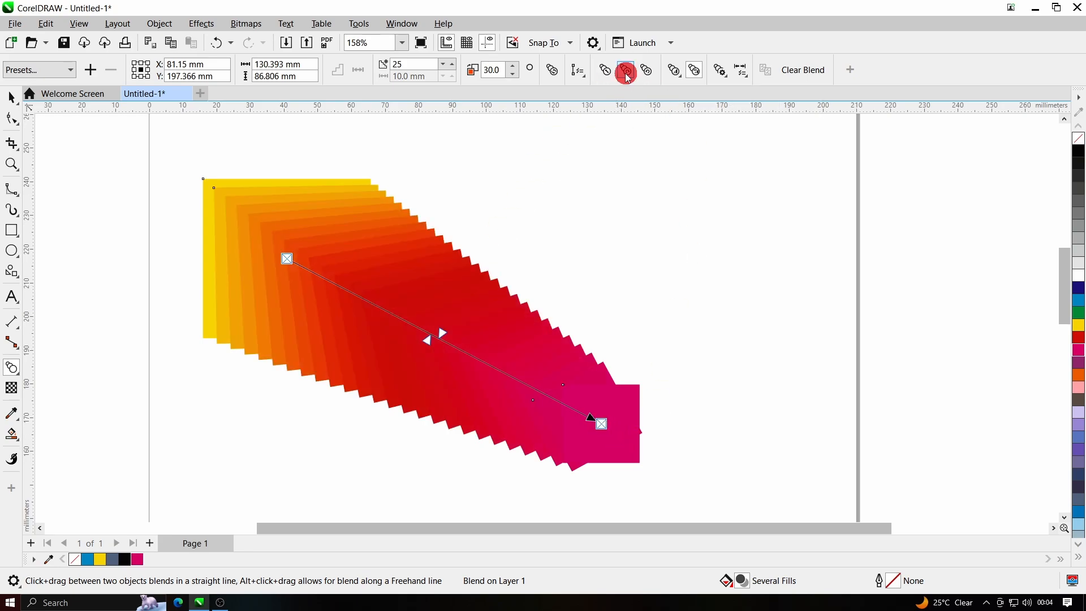
{"action": "left_click", "coordinate": [647, 73]}
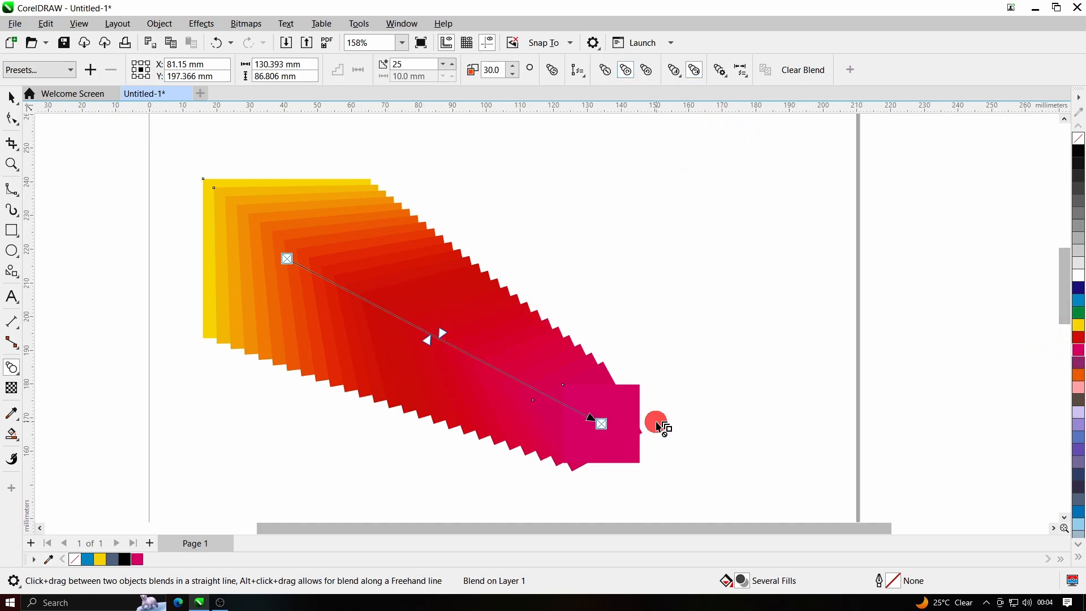
{"action": "left_click", "coordinate": [646, 70]}
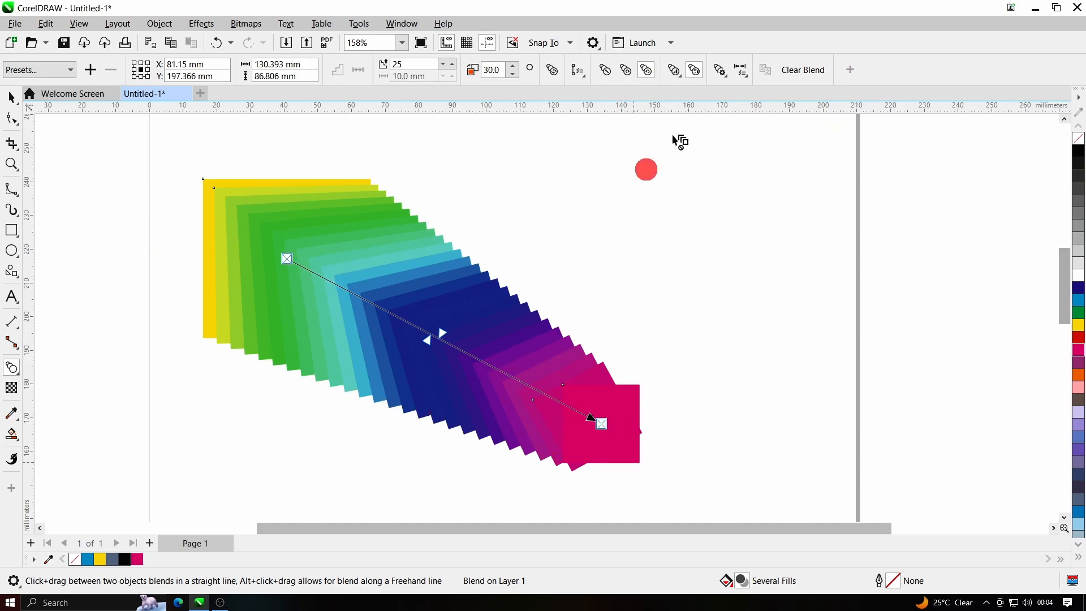
{"action": "left_click", "coordinate": [625, 70]}
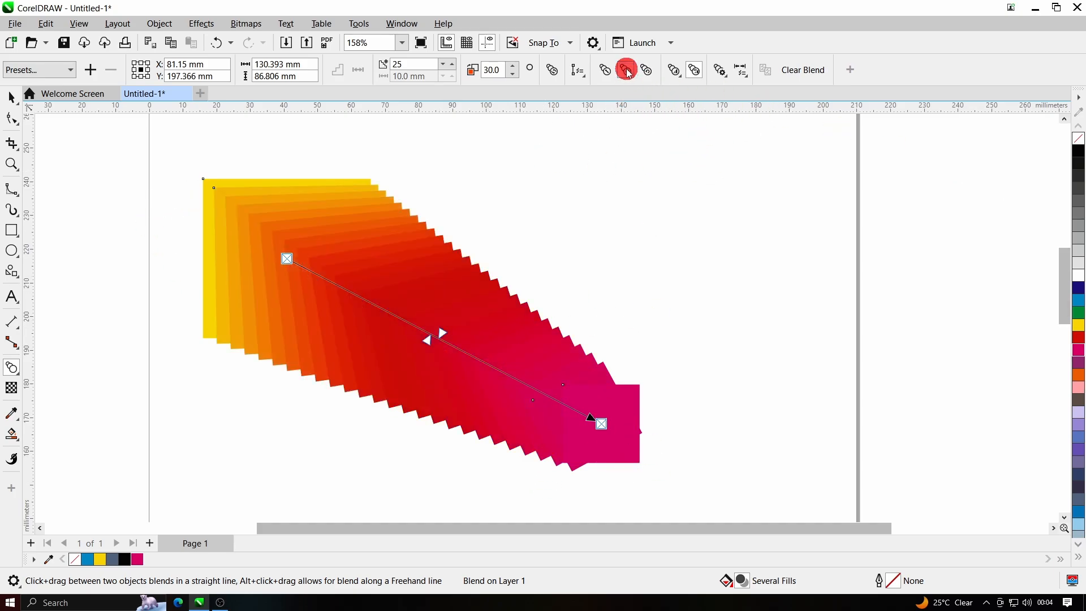
{"action": "left_click", "coordinate": [606, 70]}
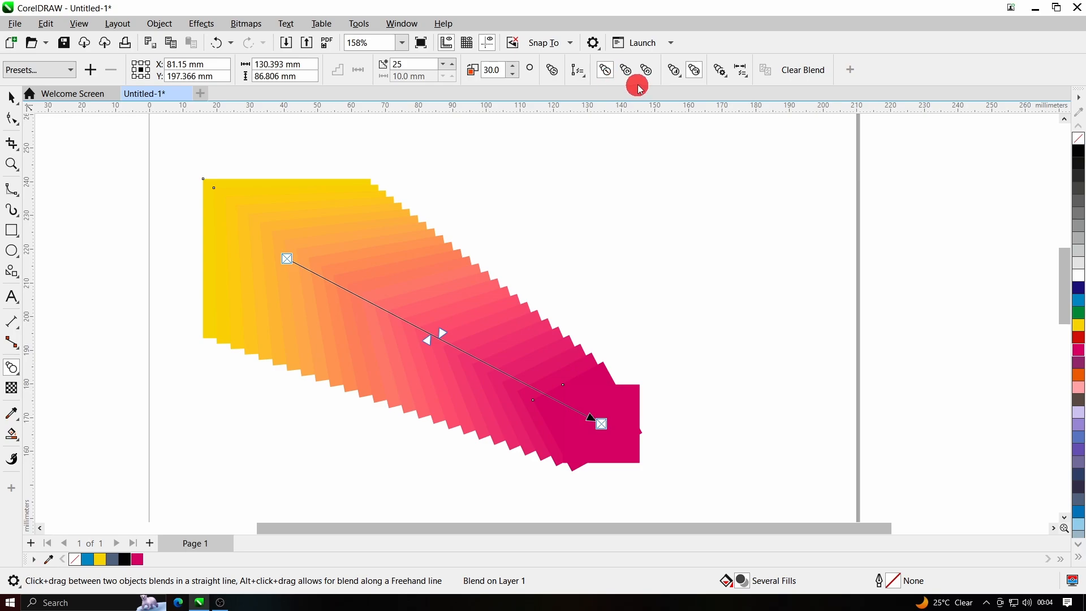
Centre the object and colour acceleration of the blend between the yellow and magenta rectangles.
{"action": "left_click", "coordinate": [676, 73]}
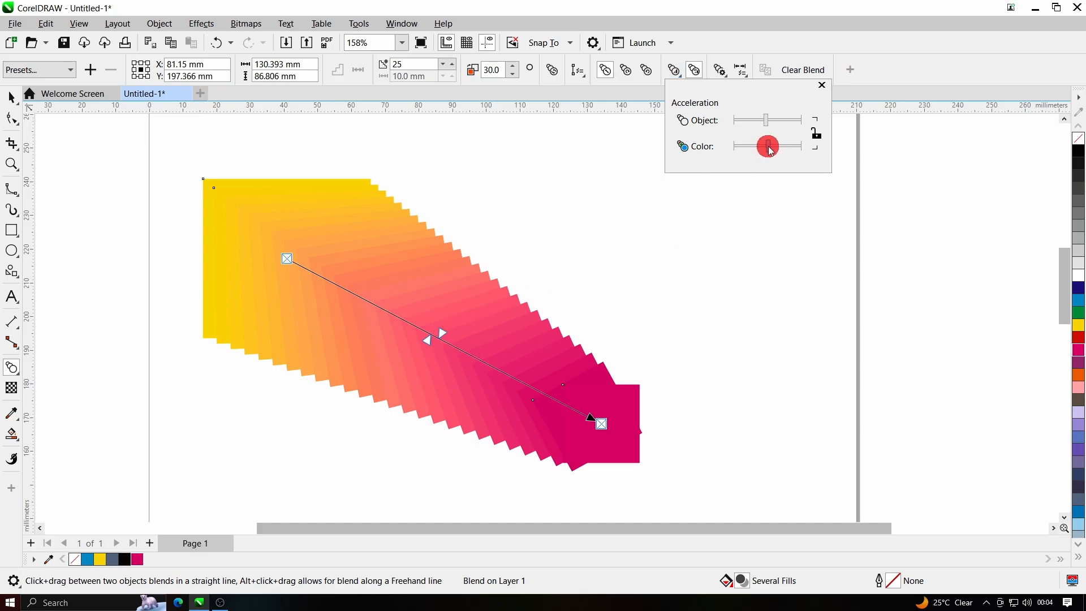
{"action": "left_click_drag", "start_coordinate": [770, 151], "coordinate": [765, 152]}
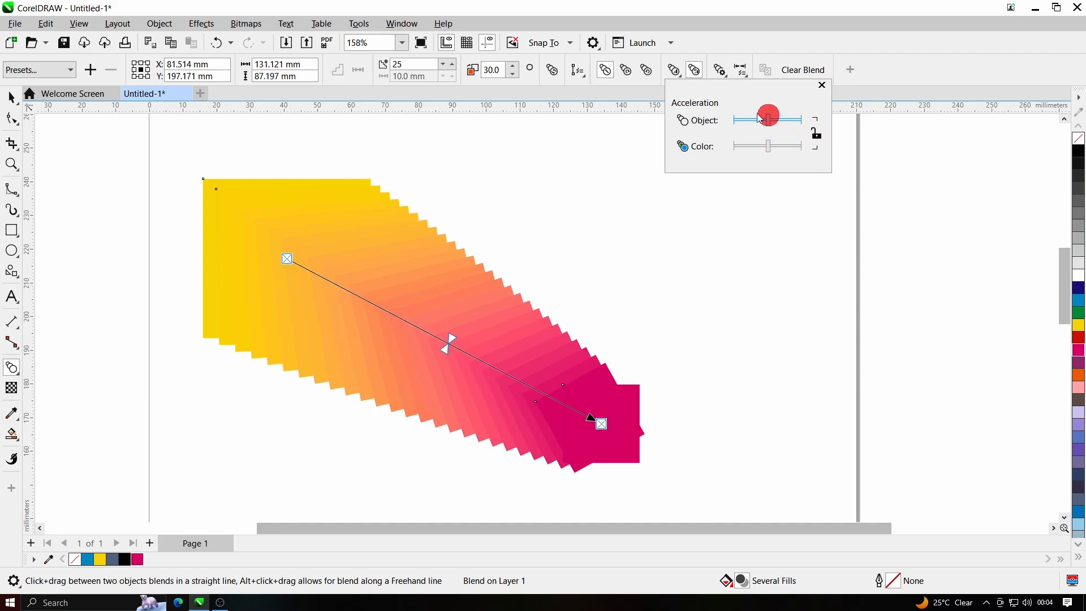
{"action": "left_click", "coordinate": [821, 86]}
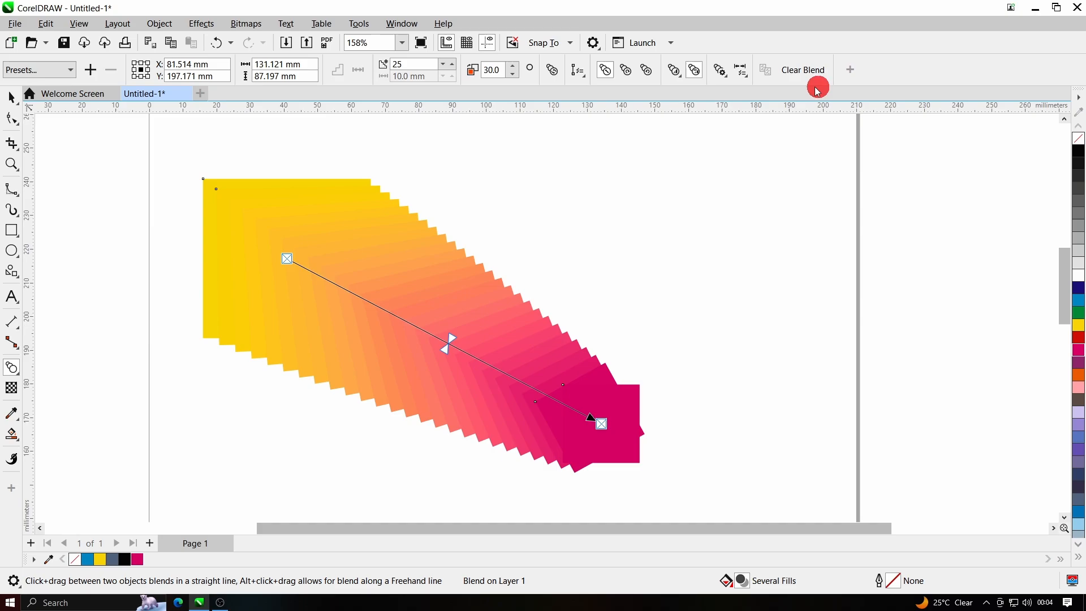
{"action": "left_click", "coordinate": [720, 70]}
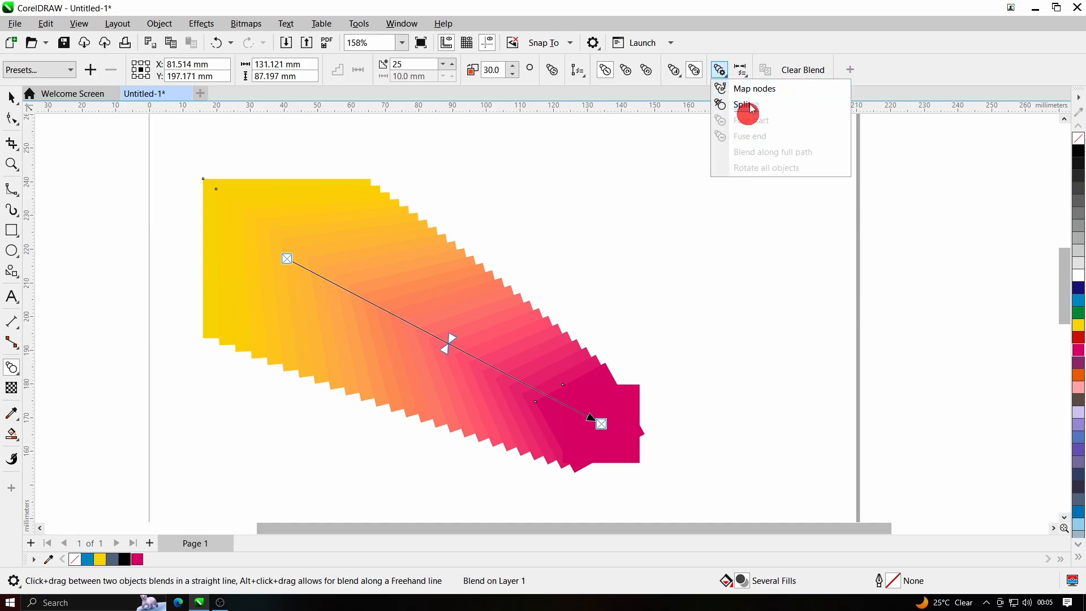
{"action": "left_click", "coordinate": [742, 72]}
{"action": "left_click", "coordinate": [743, 73]}
{"action": "left_click", "coordinate": [744, 74]}
{"action": "left_click", "coordinate": [745, 76]}
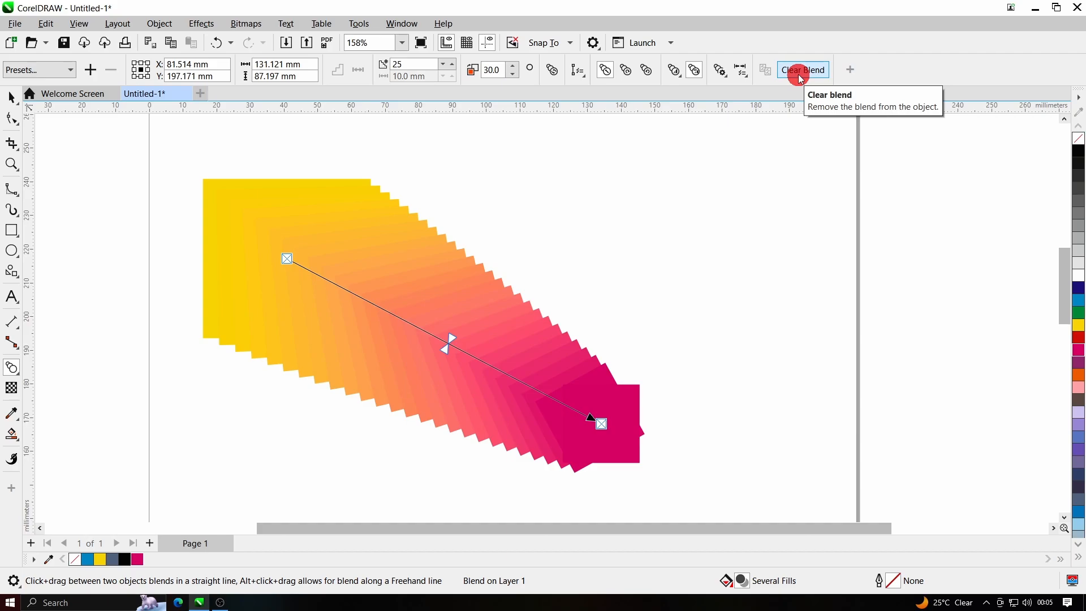
Clear the blend from the two rectangles and undo the removal.
{"action": "left_click", "coordinate": [801, 76]}
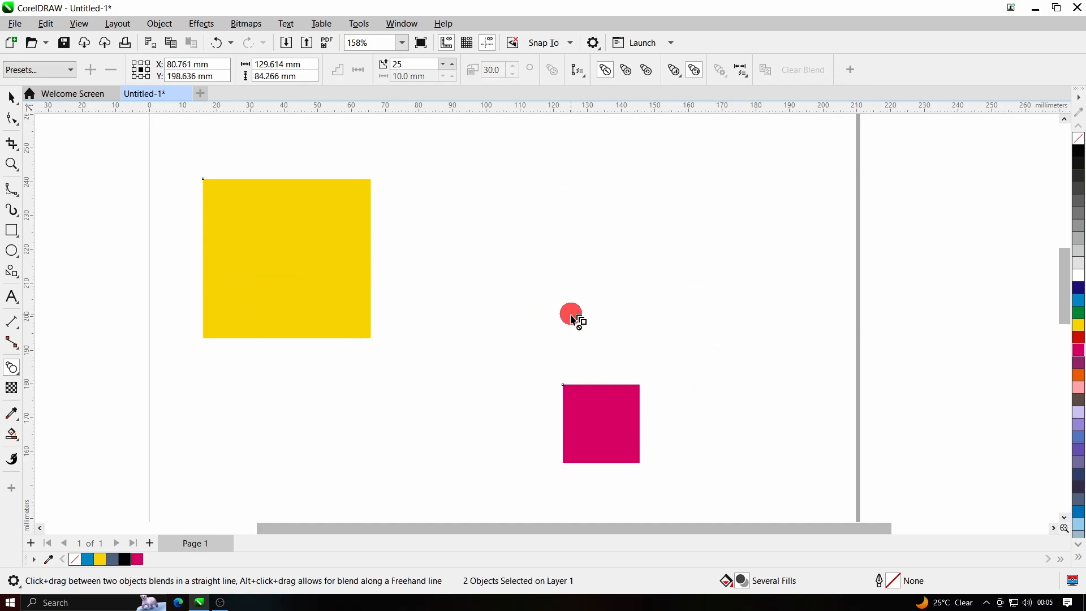
{"action": "key", "text": "ctrl+z"}
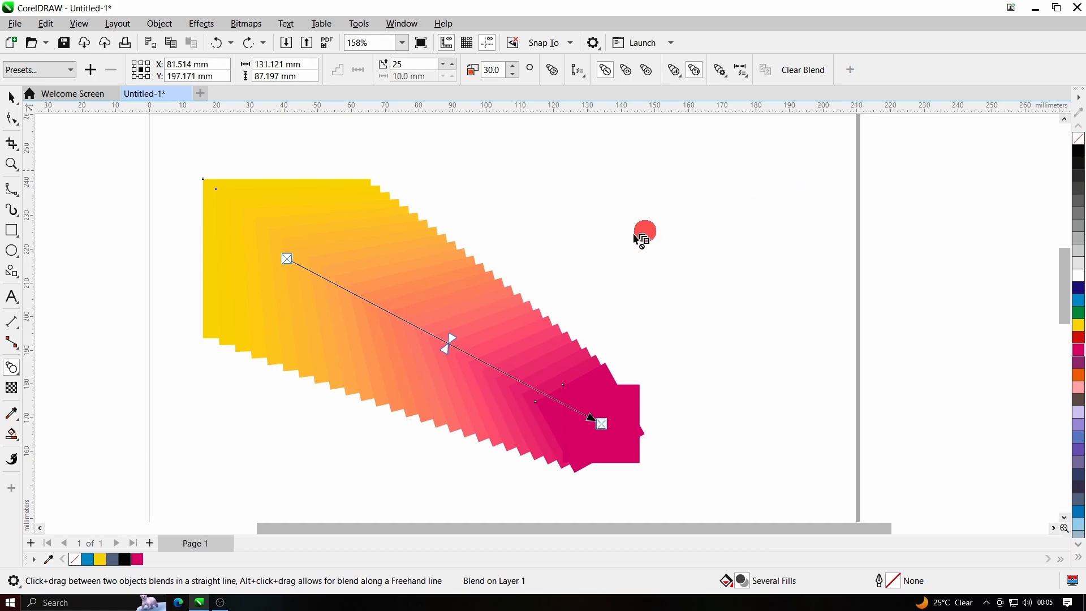
Delete the whole blend of yellow and magenta rectangles from the page.
{"action": "scroll", "coordinate": [640, 237], "scroll_direction": "down", "scroll_amount": 2}
{"action": "scroll", "coordinate": [578, 256], "scroll_direction": "up", "scroll_amount": 1}
{"action": "left_click", "coordinate": [12, 97]}
{"action": "left_click_drag", "start_coordinate": [457, 317], "coordinate": [475, 331]}
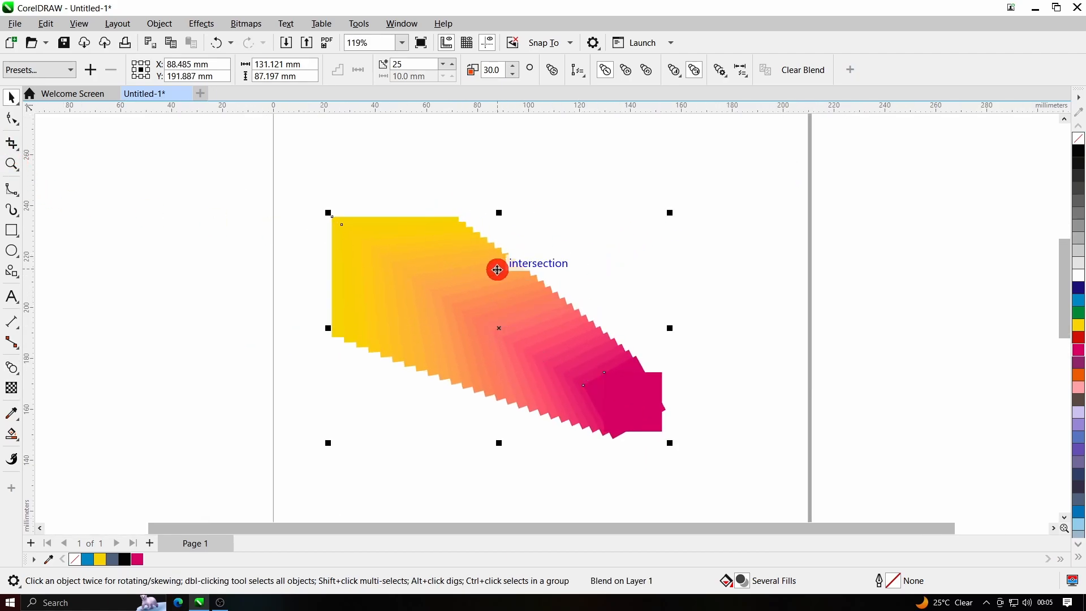
{"action": "key", "text": "Delete"}
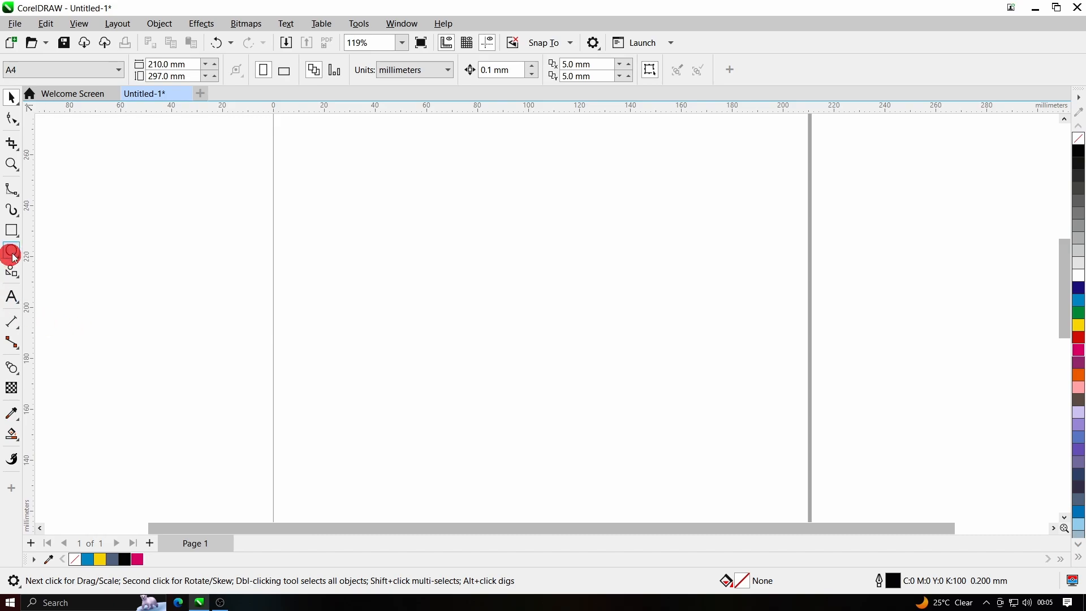
Draw a square about 29 mm wide and a circle about 23 mm in diameter to its right.
{"action": "left_click", "coordinate": [13, 232]}
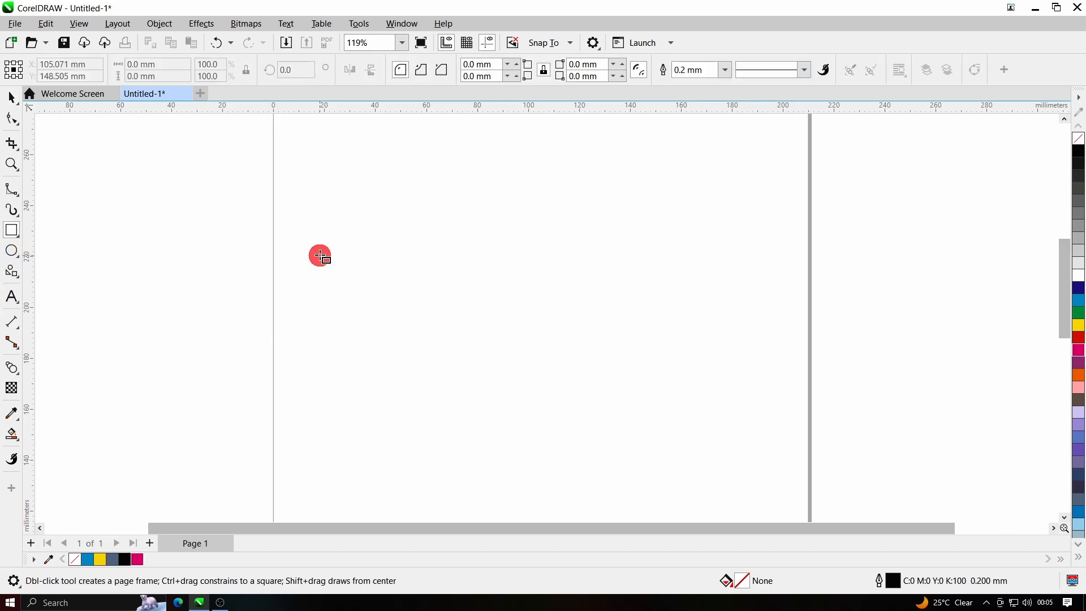
{"action": "left_click_drag", "start_coordinate": [320, 254], "coordinate": [396, 329]}
{"action": "left_click", "coordinate": [15, 258]}
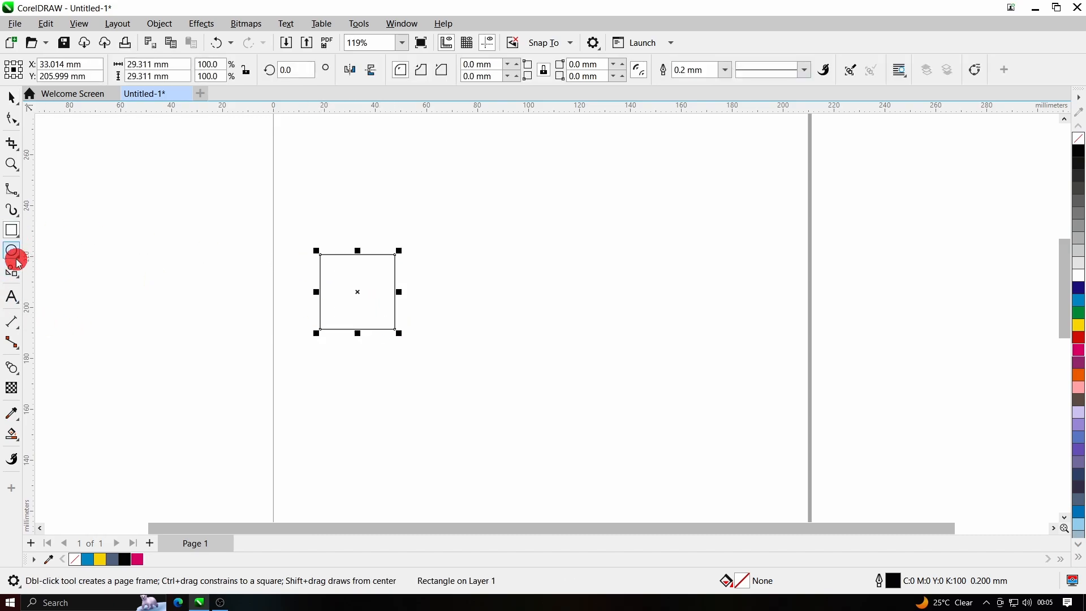
{"action": "left_click_drag", "start_coordinate": [496, 262], "coordinate": [549, 321]}
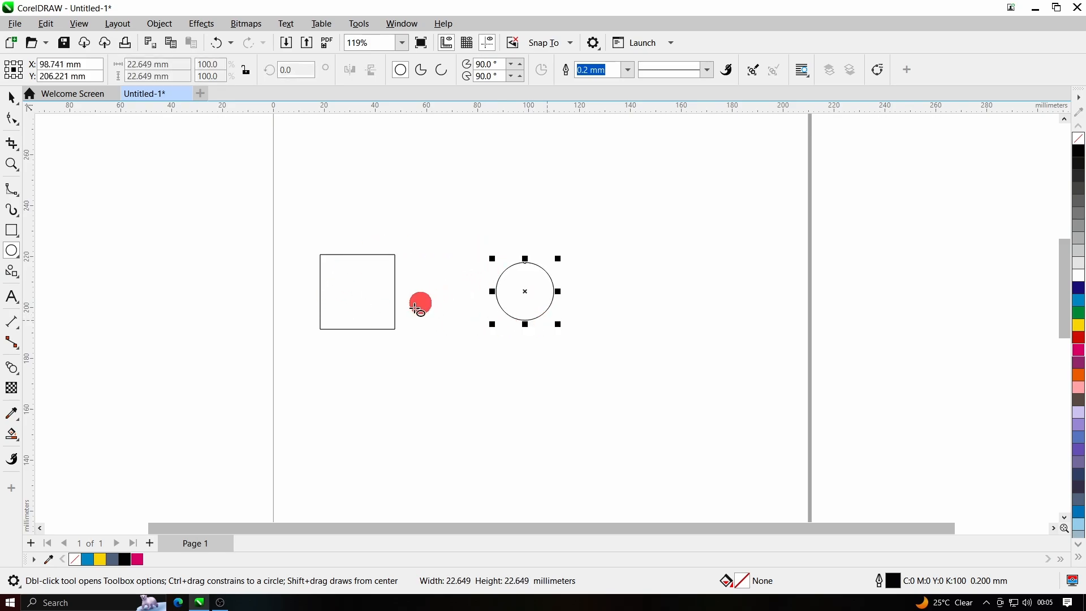
Fill the square with yellow and the circle with magenta.
{"action": "left_click", "coordinate": [11, 98]}
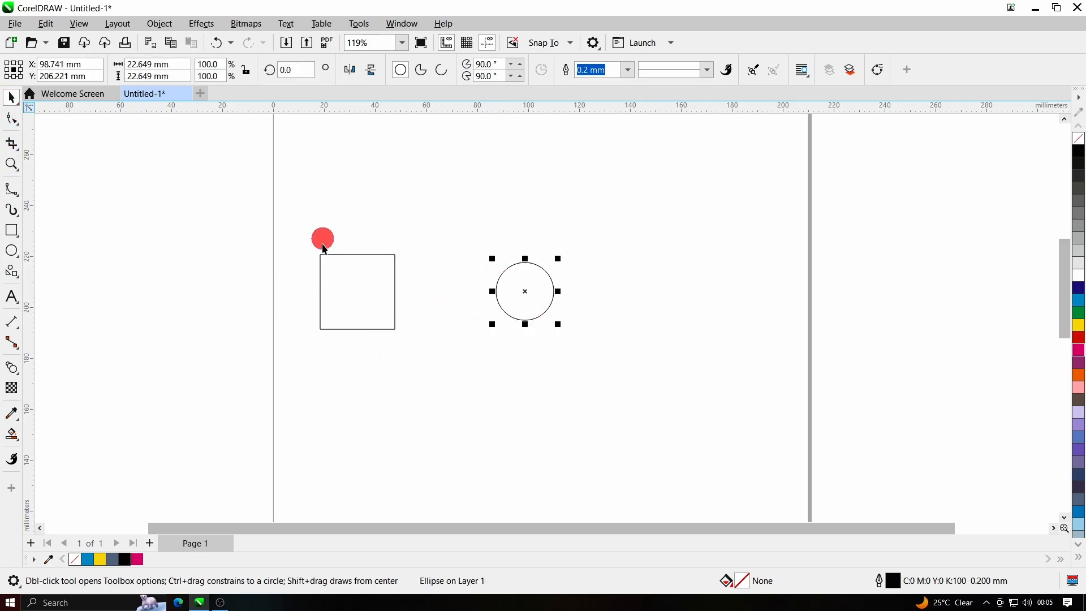
{"action": "left_click_drag", "start_coordinate": [210, 195], "coordinate": [585, 392]}
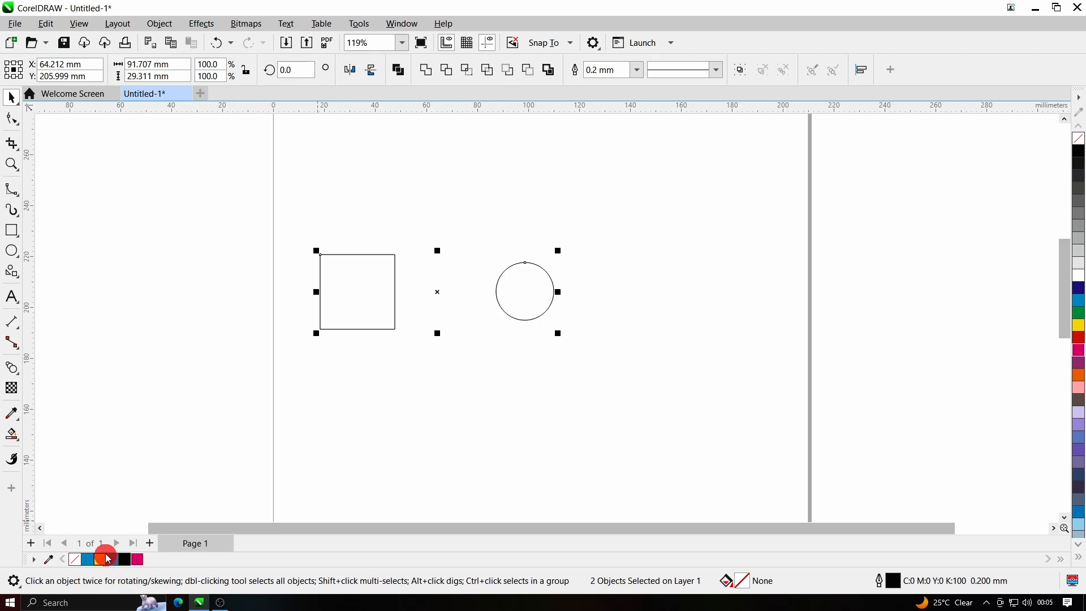
{"action": "left_click", "coordinate": [373, 328]}
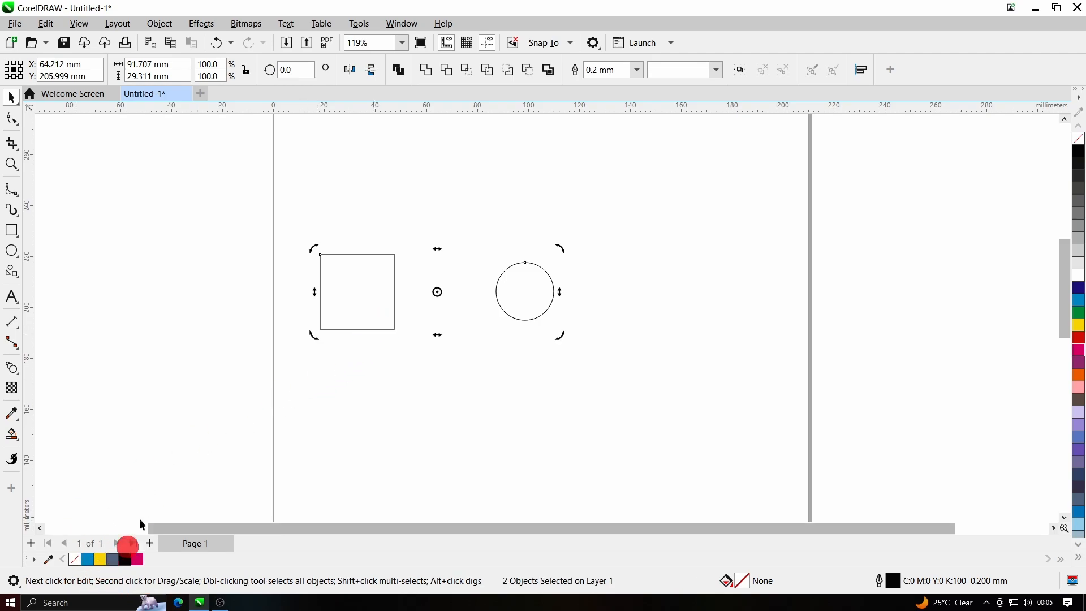
{"action": "left_click", "coordinate": [391, 269]}
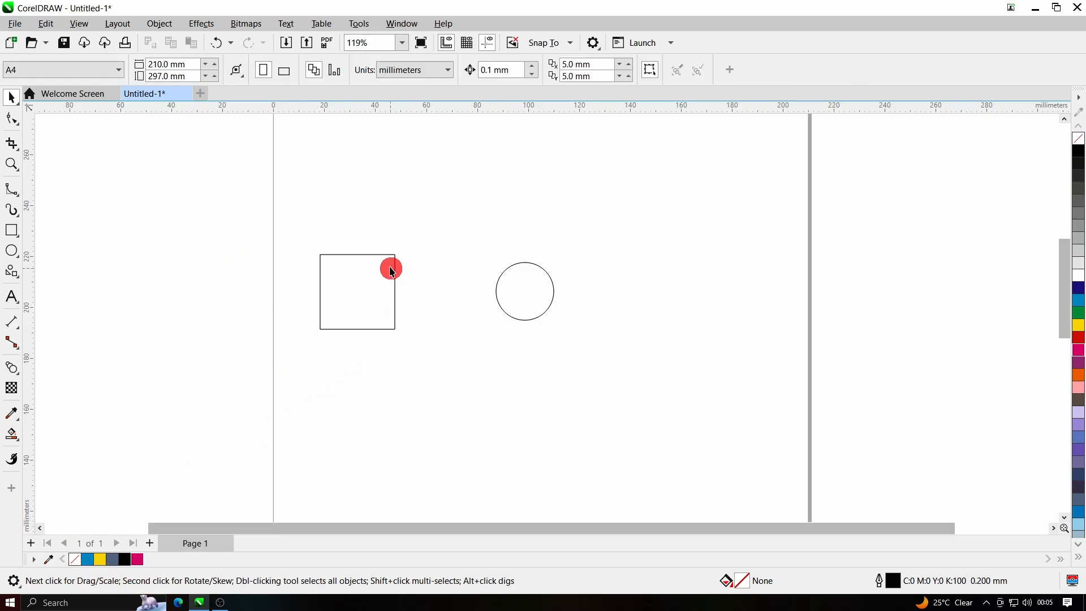
{"action": "left_click", "coordinate": [100, 560]}
{"action": "left_click", "coordinate": [534, 270]}
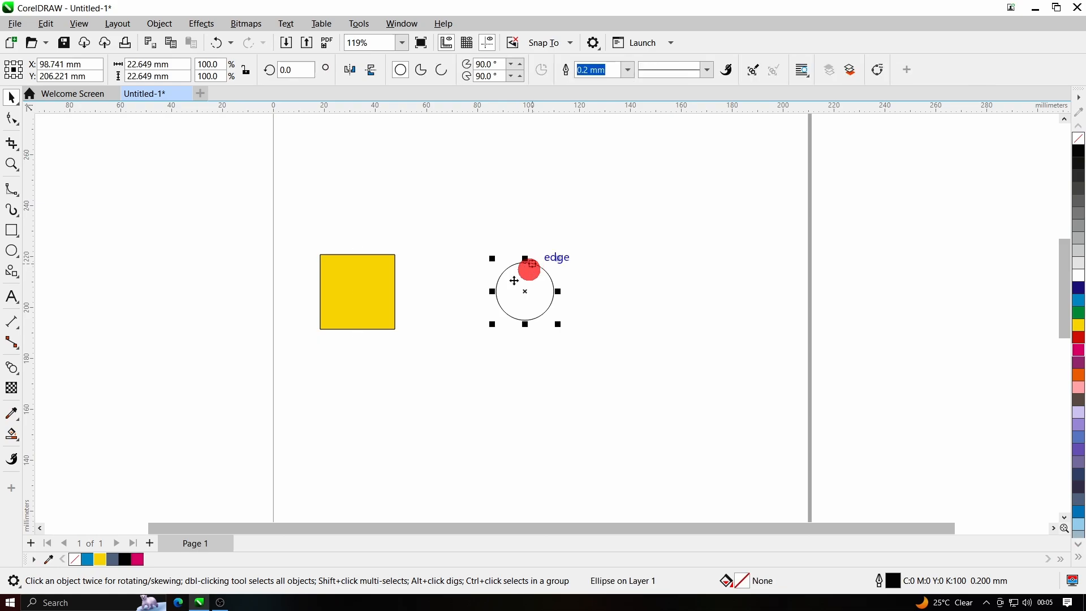
{"action": "left_click", "coordinate": [137, 560]}
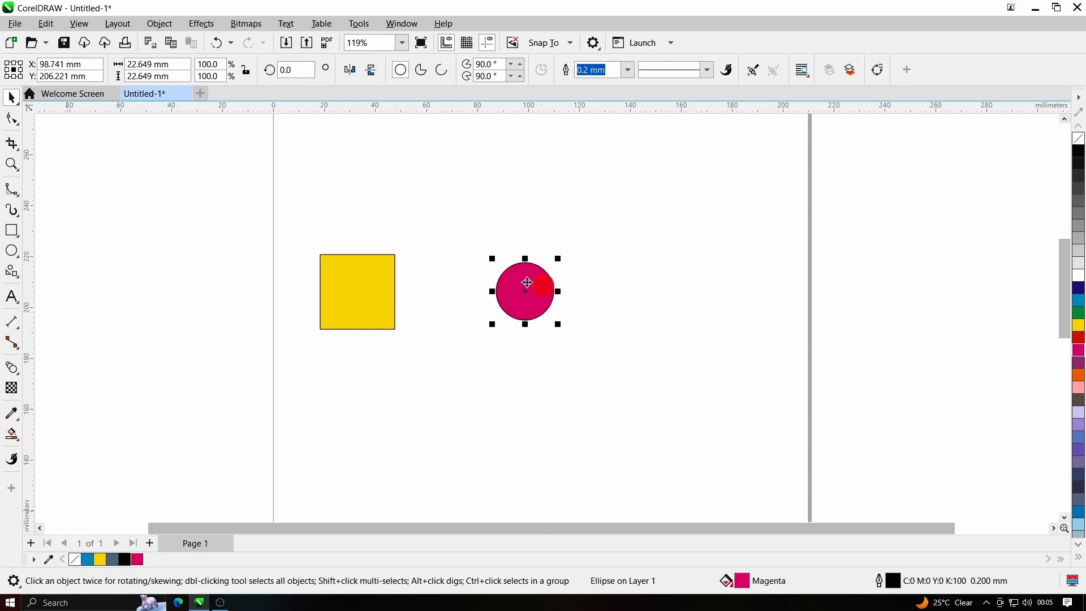
Blend the yellow square into the magenta circle with the Blend tool, using 6 steps, and deselect the result.
{"action": "left_click_drag", "start_coordinate": [194, 213], "coordinate": [678, 390]}
{"action": "scroll", "coordinate": [559, 326], "scroll_direction": "up", "scroll_amount": 3}
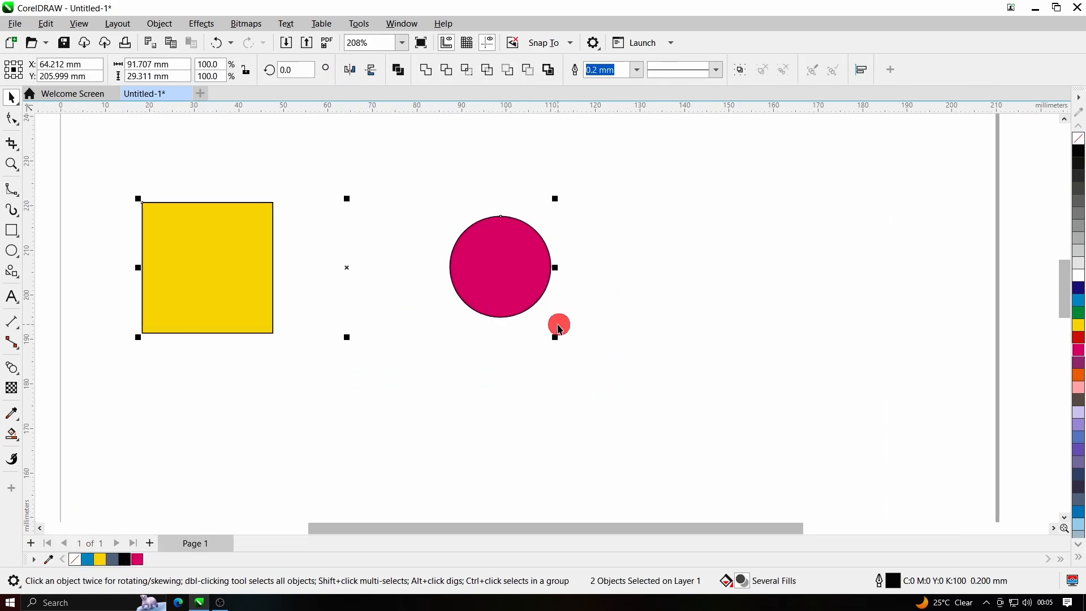
{"action": "scroll", "coordinate": [559, 327], "scroll_direction": "down", "scroll_amount": 2}
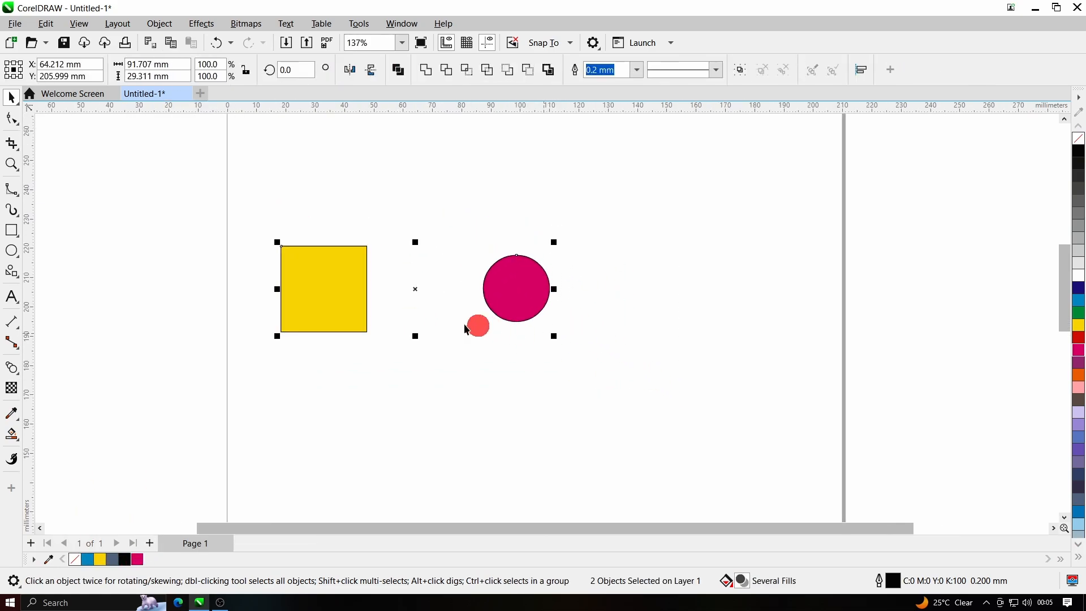
{"action": "left_click", "coordinate": [17, 374]}
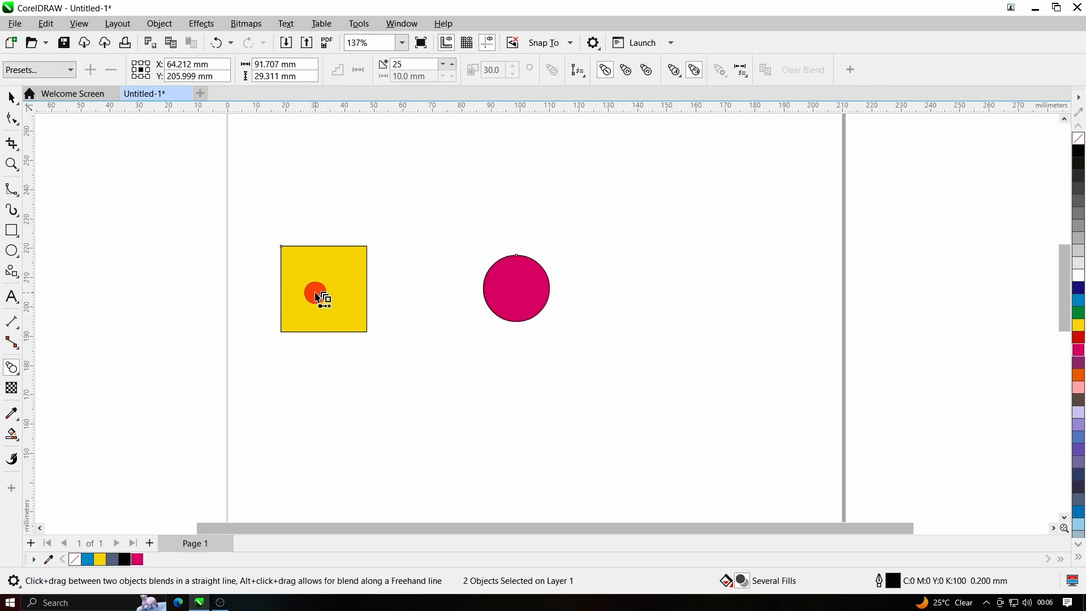
{"action": "left_click_drag", "start_coordinate": [326, 292], "coordinate": [516, 290]}
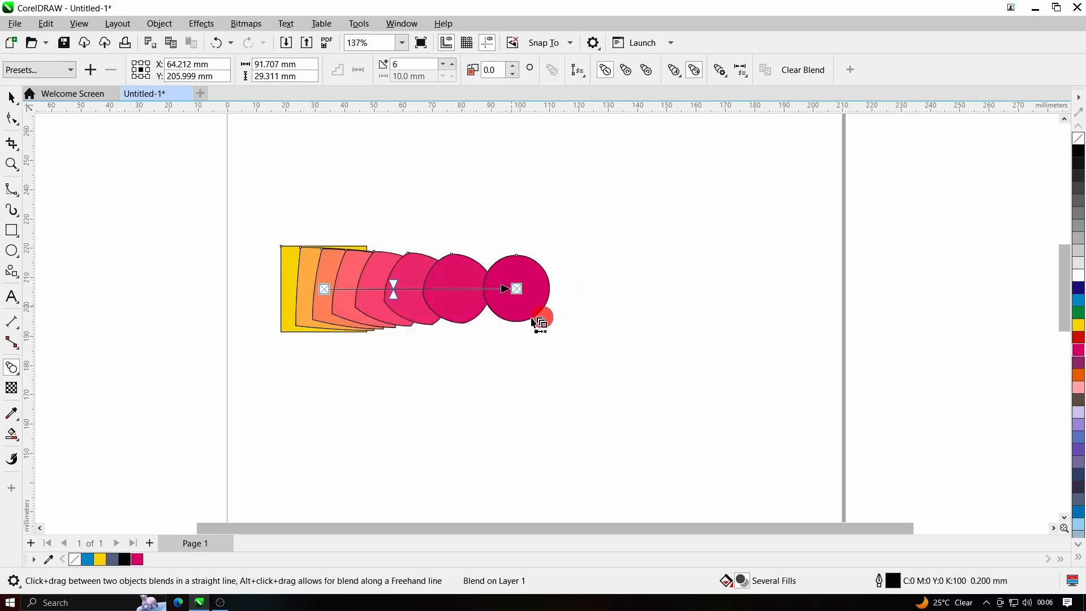
{"action": "scroll", "coordinate": [257, 277], "scroll_direction": "up", "scroll_amount": 2}
{"action": "scroll", "coordinate": [557, 300], "scroll_direction": "down", "scroll_amount": 1}
{"action": "left_click", "coordinate": [520, 238]}
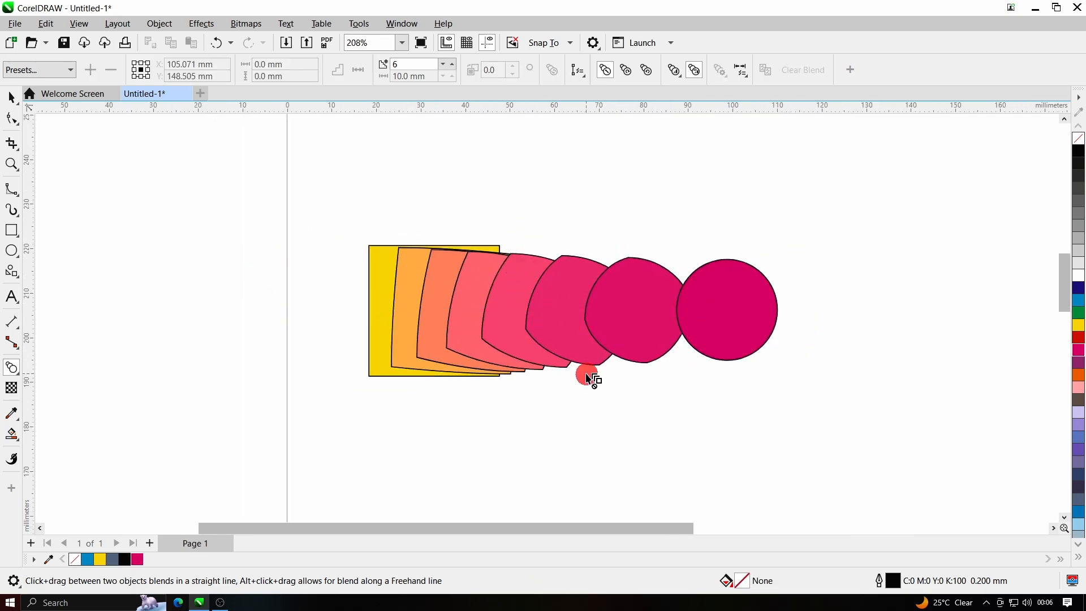
Select the square-to-circle blend and adjust its acceleration along the blend line.
{"action": "left_click", "coordinate": [546, 312]}
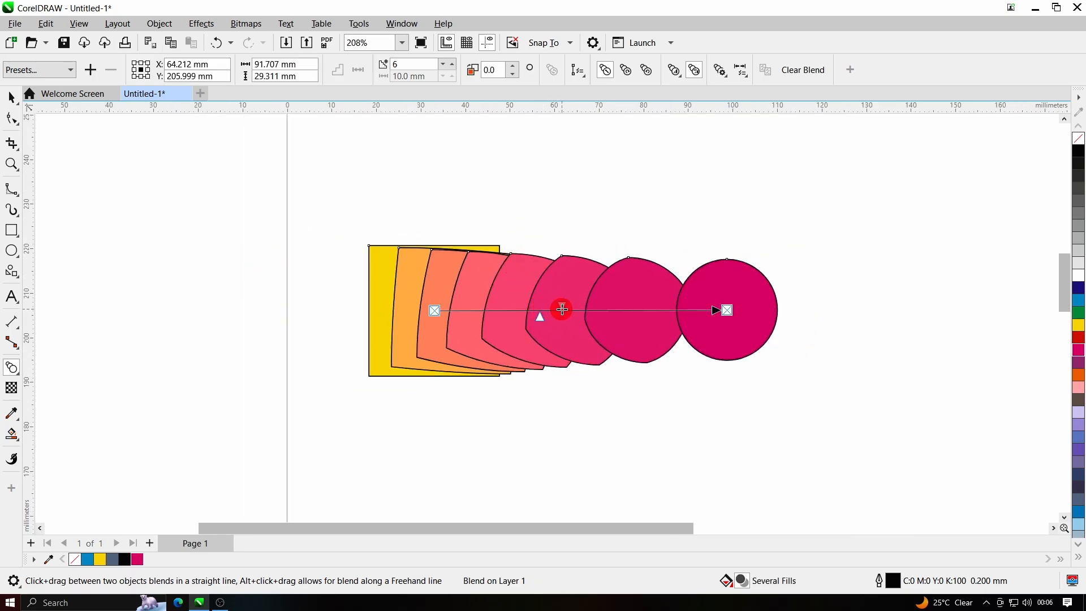
{"action": "left_click_drag", "start_coordinate": [561, 309], "coordinate": [540, 317]}
{"action": "scroll", "coordinate": [704, 325], "scroll_direction": "up", "scroll_amount": 2}
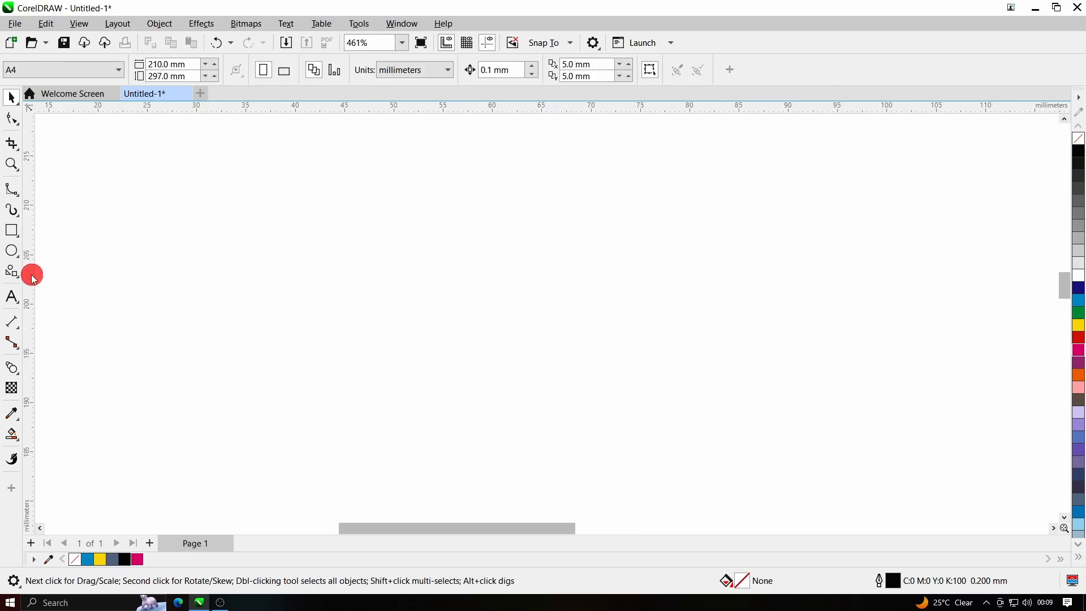
Add the letter "e" as artistic text in Arial and enlarge it from its centre to about 24 by 27 mm.
{"action": "left_click", "coordinate": [12, 296]}
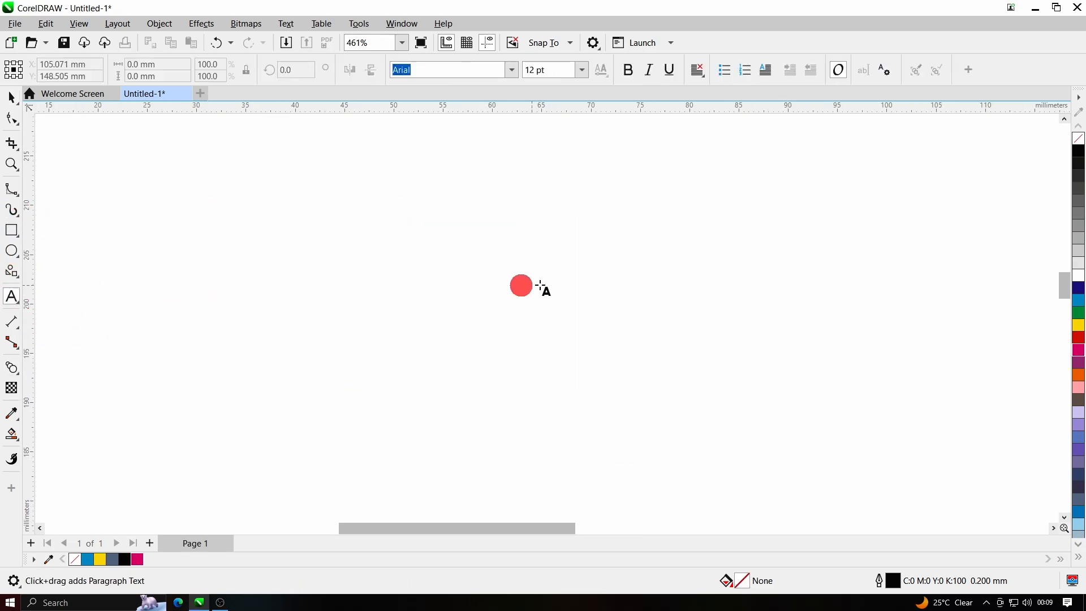
{"action": "left_click", "coordinate": [481, 277]}
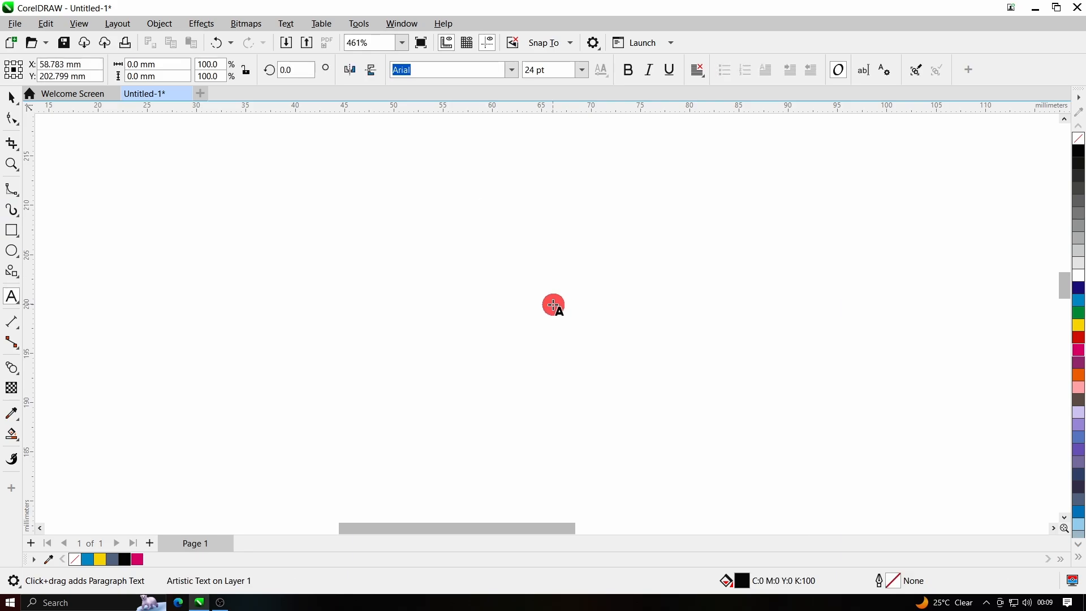
{"action": "type", "text": "e"}
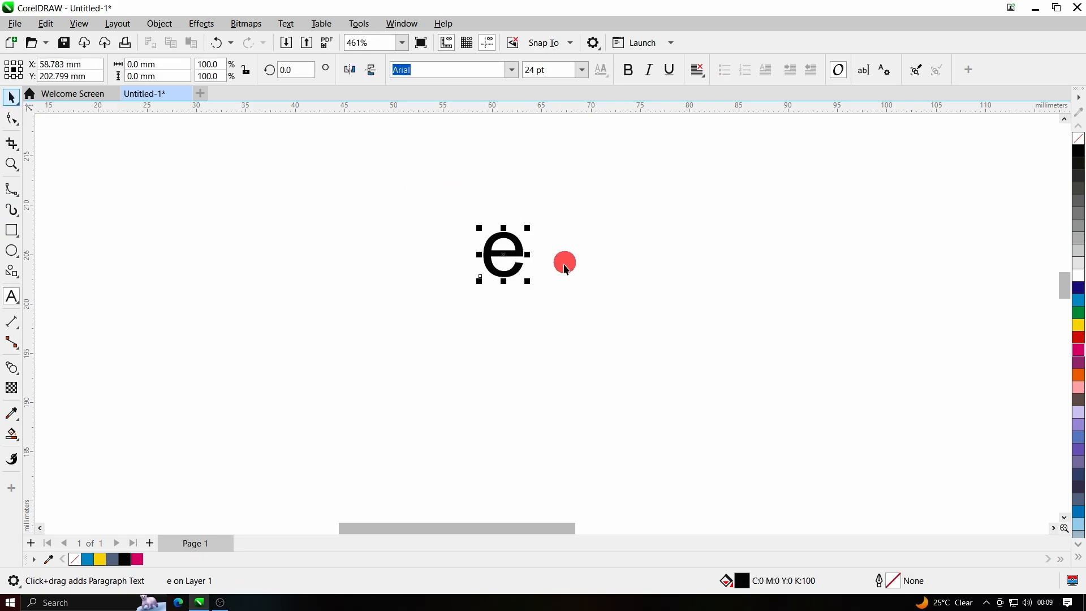
{"action": "left_click", "coordinate": [530, 286]}
{"action": "left_click_drag", "start_coordinate": [535, 289], "coordinate": [665, 403]}
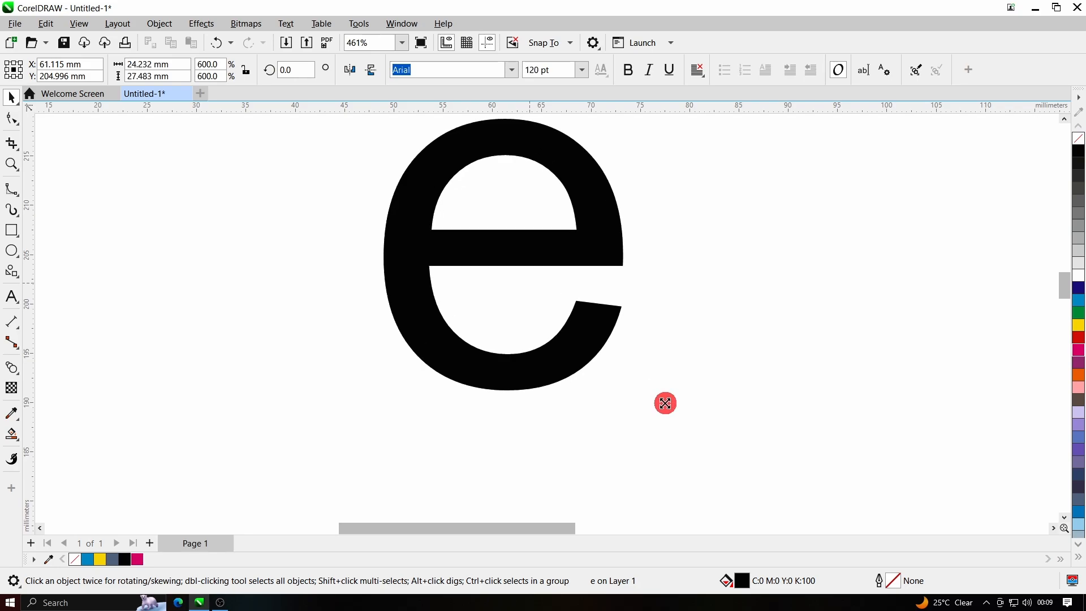
Fill the letter "e" with yellow and add a magenta copy offset about 1.1 mm right and 1.8 mm down.
{"action": "left_click_drag", "start_coordinate": [582, 189], "coordinate": [575, 259]}
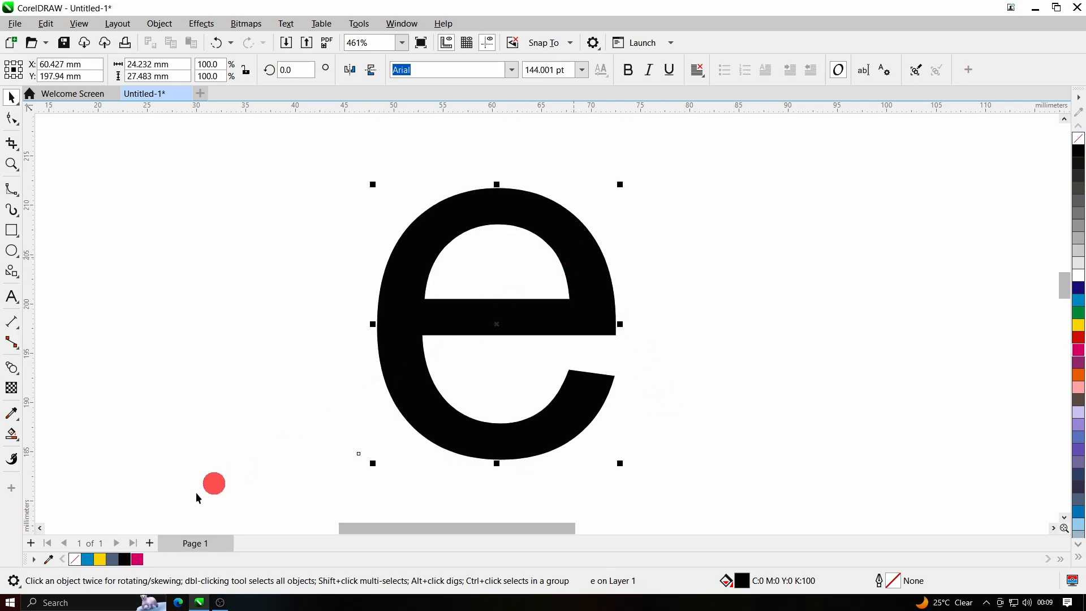
{"action": "left_click", "coordinate": [100, 560]}
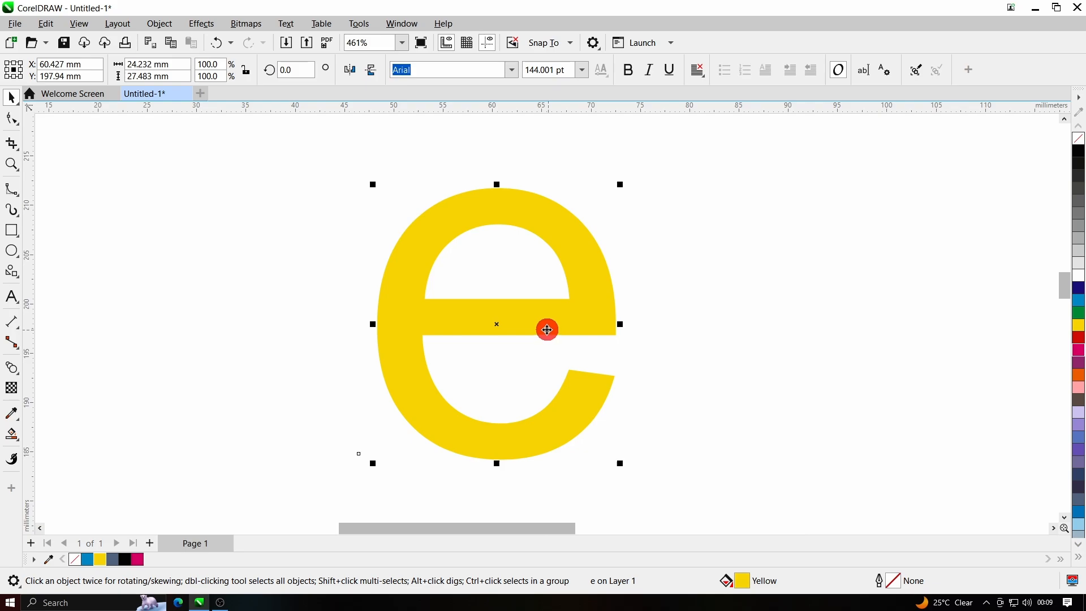
{"action": "left_click_drag", "start_coordinate": [547, 330], "coordinate": [609, 318]}
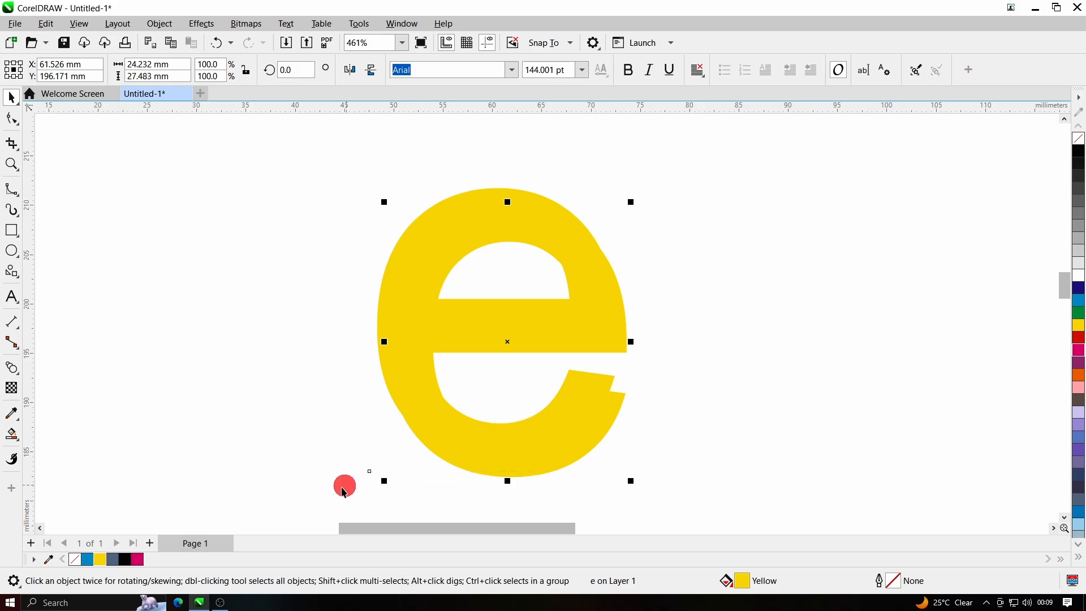
{"action": "left_click", "coordinate": [138, 561]}
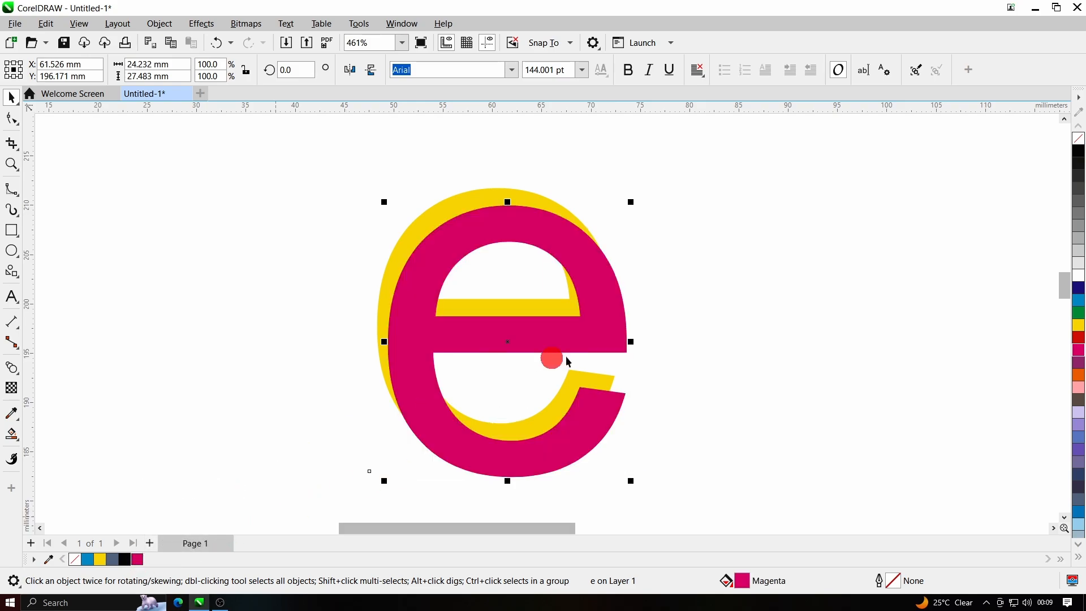
Blend the yellow "e" into the magenta "e" with the Blend tool, using 6 steps, and select the blend.
{"action": "scroll", "coordinate": [526, 233], "scroll_direction": "up", "scroll_amount": 1}
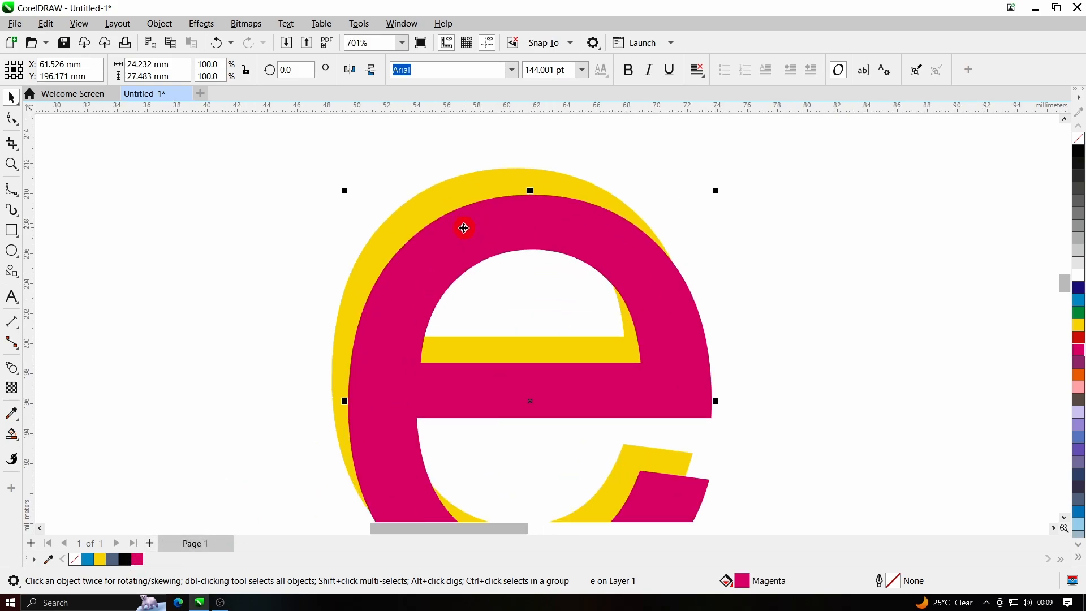
{"action": "scroll", "coordinate": [478, 235], "scroll_direction": "down", "scroll_amount": 2}
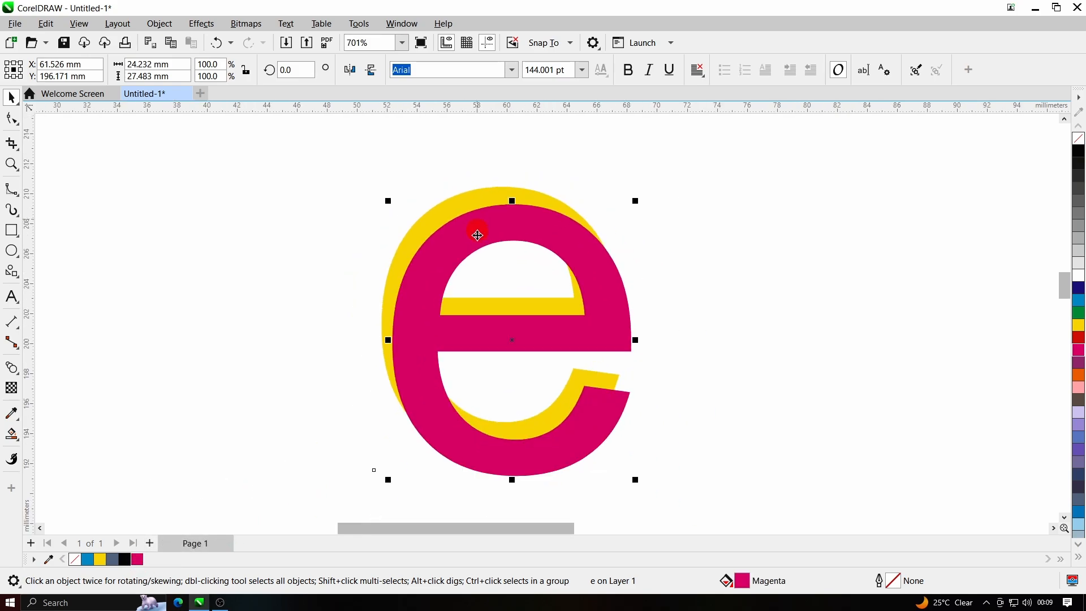
{"action": "left_click", "coordinate": [12, 371]}
{"action": "left_click_drag", "start_coordinate": [436, 219], "coordinate": [461, 250]}
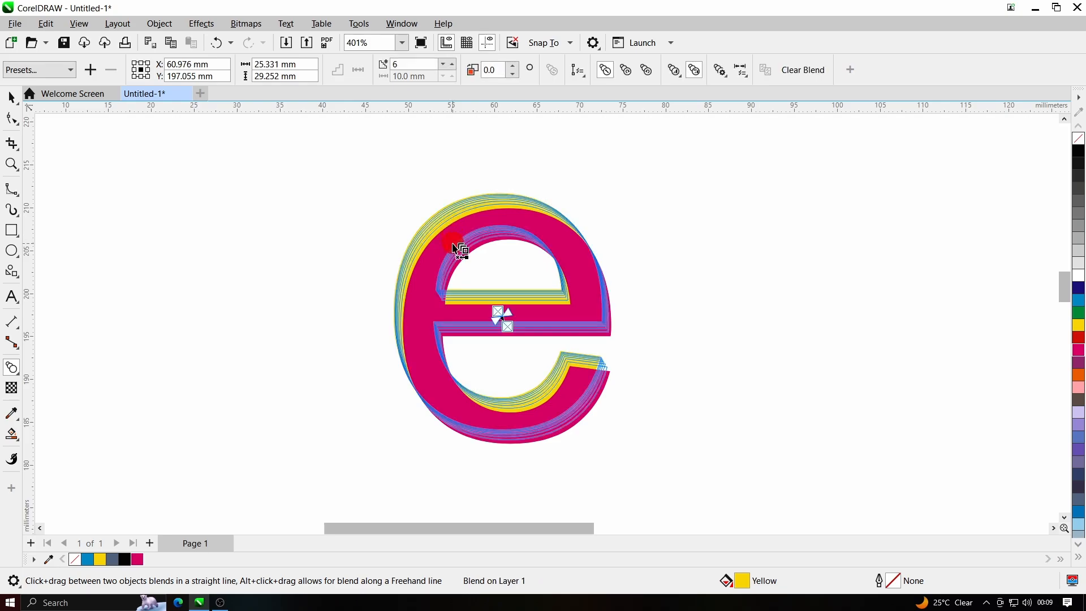
{"action": "scroll", "coordinate": [474, 263], "scroll_direction": "up", "scroll_amount": 1}
{"action": "scroll", "coordinate": [476, 273], "scroll_direction": "down", "scroll_amount": 1}
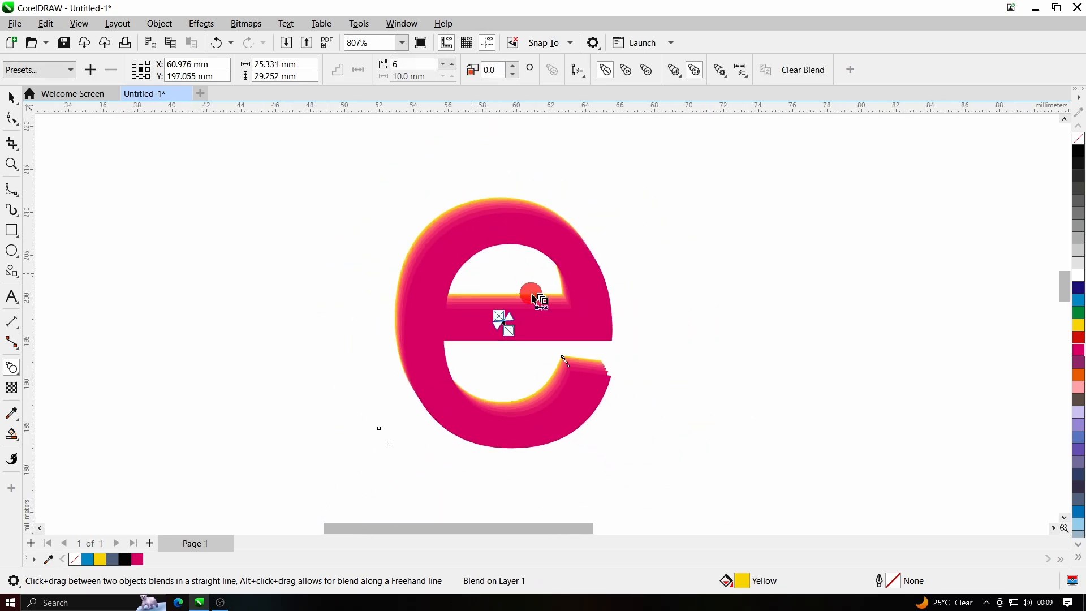
{"action": "left_click", "coordinate": [12, 98]}
{"action": "left_click", "coordinate": [477, 253]}
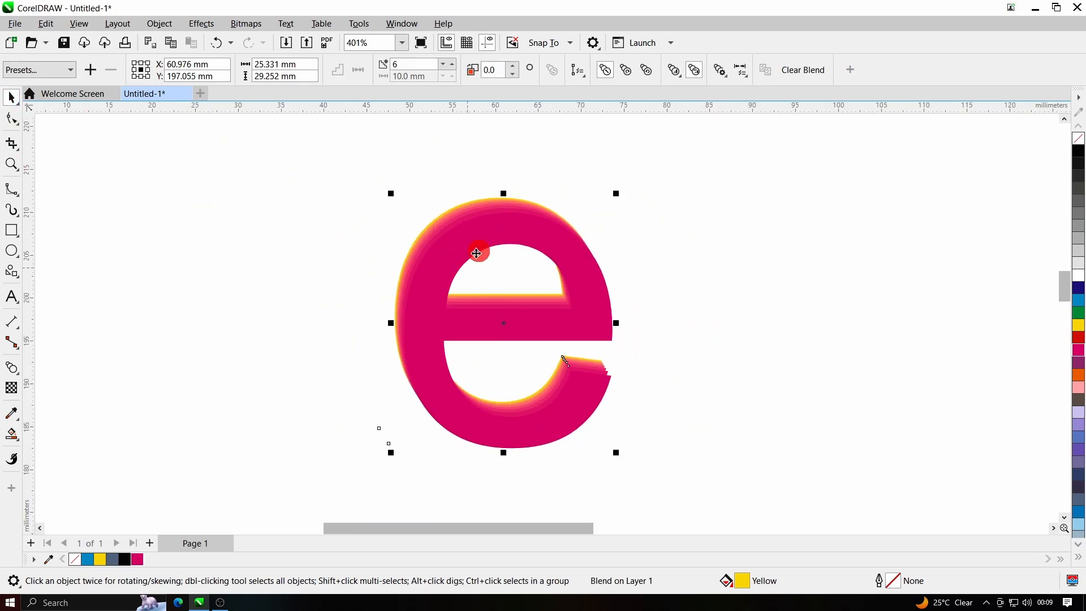
Reduce the letter blend's number of steps to 4, then 3, and finally 2.
{"action": "left_click", "coordinate": [12, 368]}
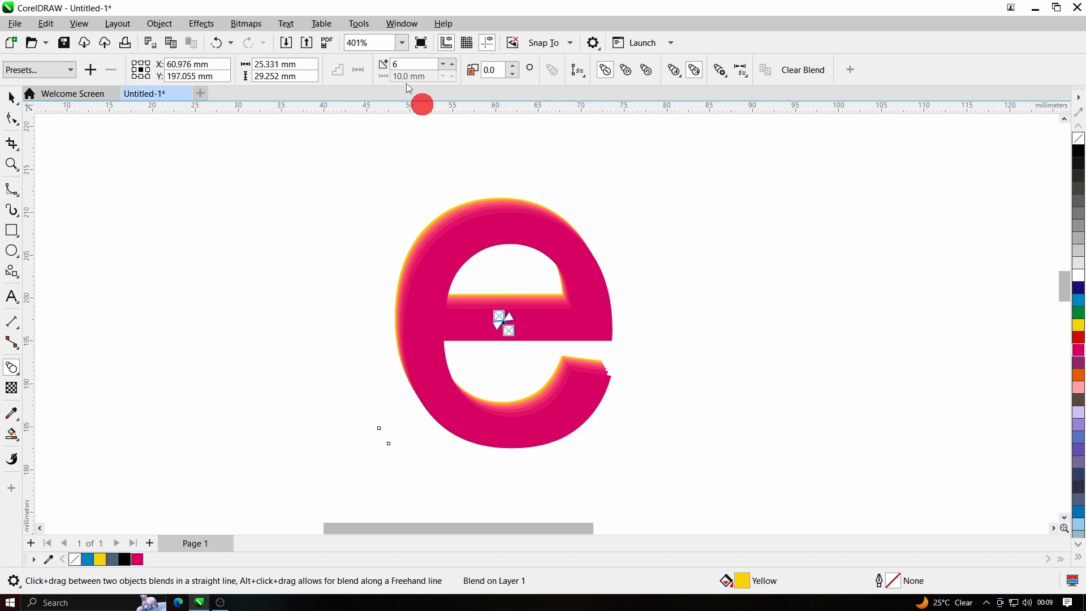
{"action": "double_click", "coordinate": [421, 64]}
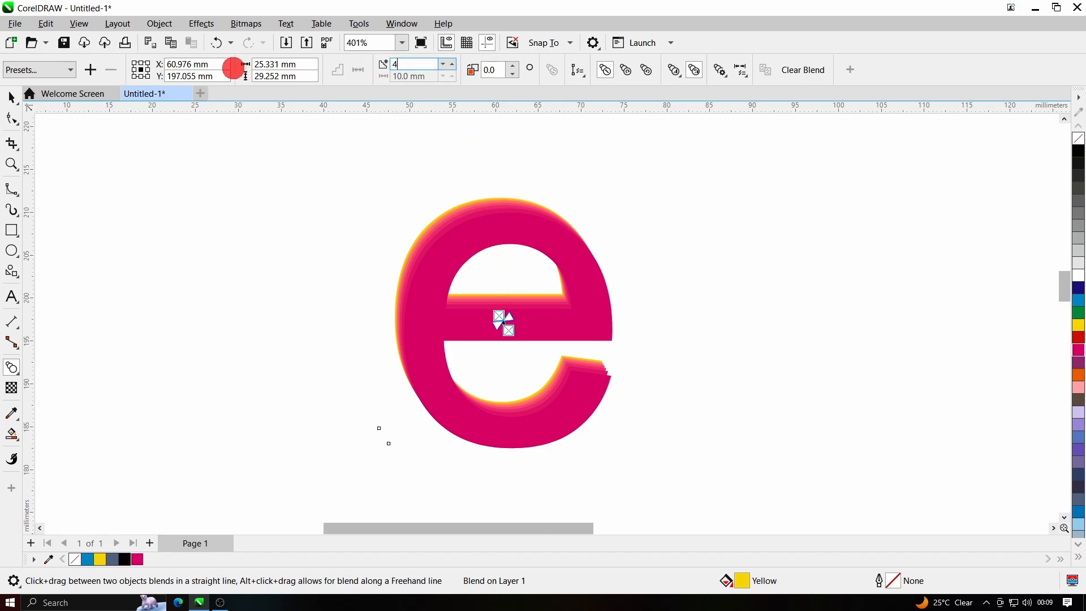
{"action": "key", "text": "Return"}
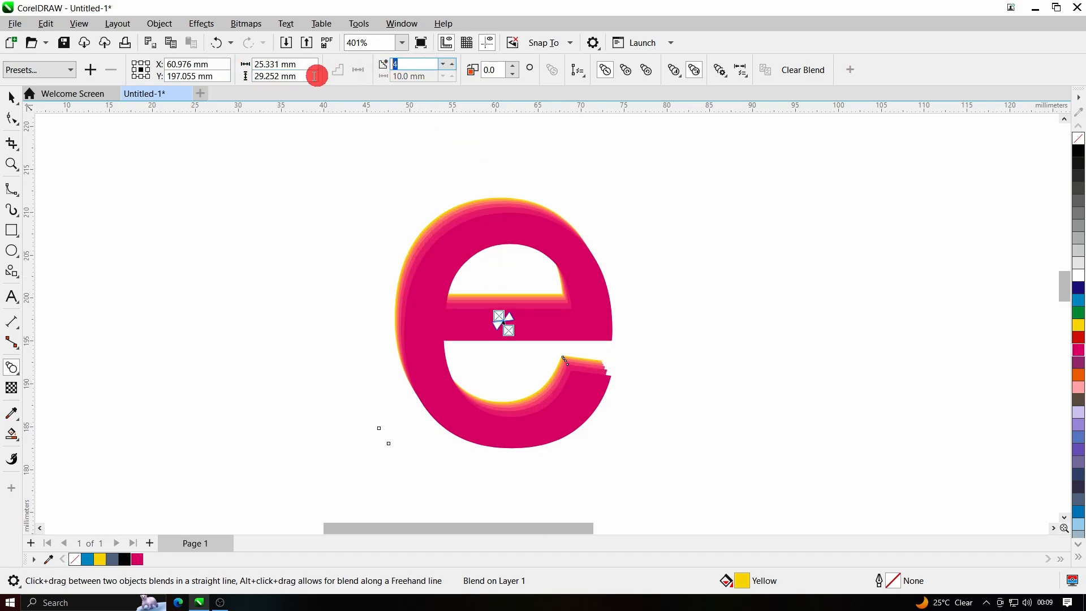
{"action": "type", "text": "3"}
{"action": "key", "text": "Return"}
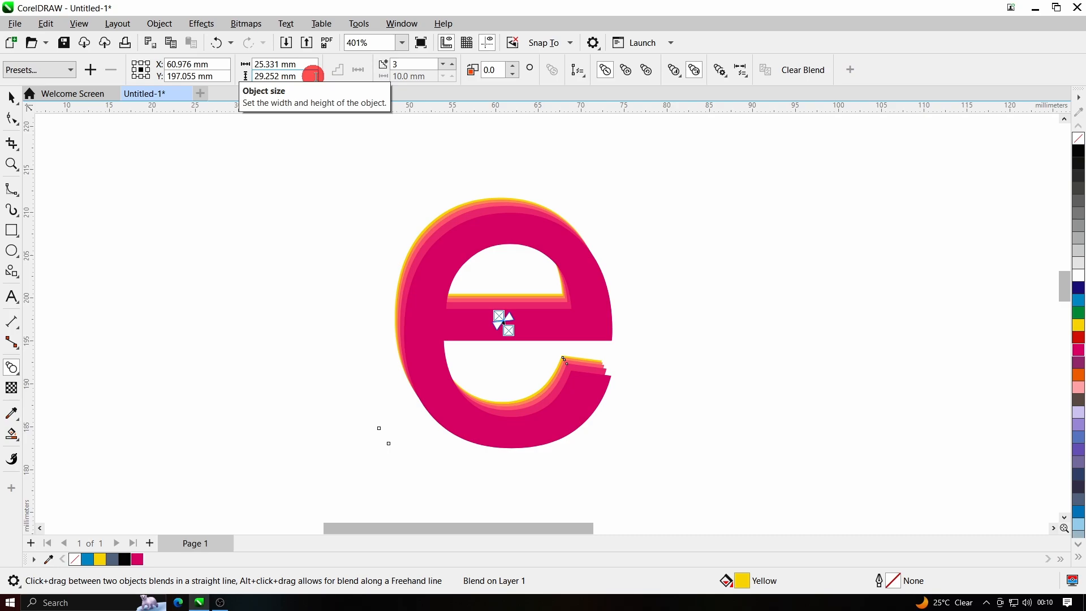
{"action": "type", "text": "2"}
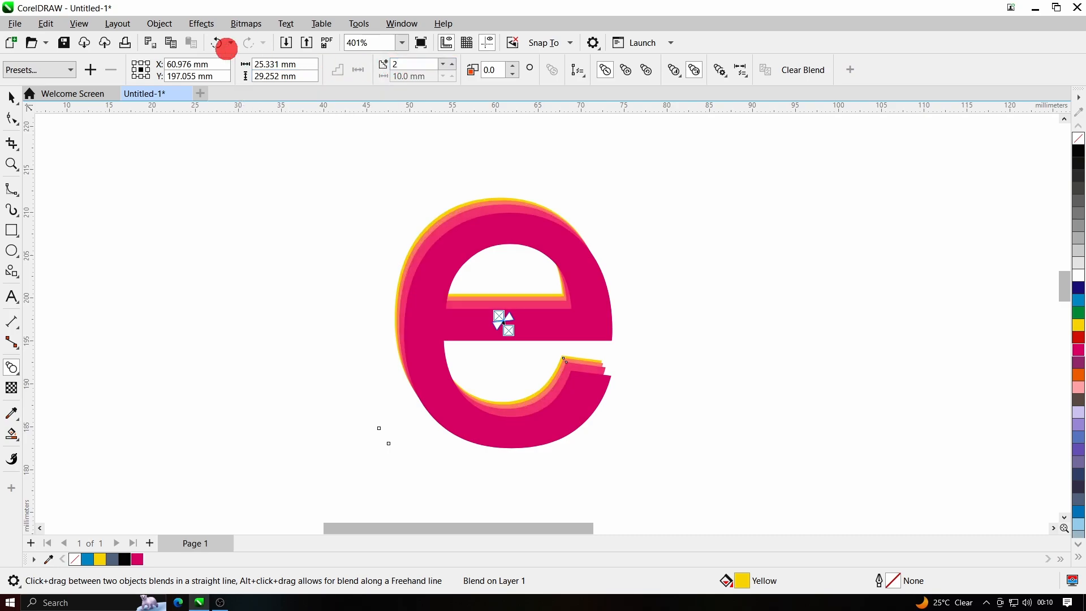
Move the magenta "e" slightly farther from the yellow one so the blend measures about 25.6 by 30 mm.
{"action": "scroll", "coordinate": [509, 255], "scroll_direction": "up", "scroll_amount": 4}
{"action": "scroll", "coordinate": [532, 306], "scroll_direction": "down", "scroll_amount": 2}
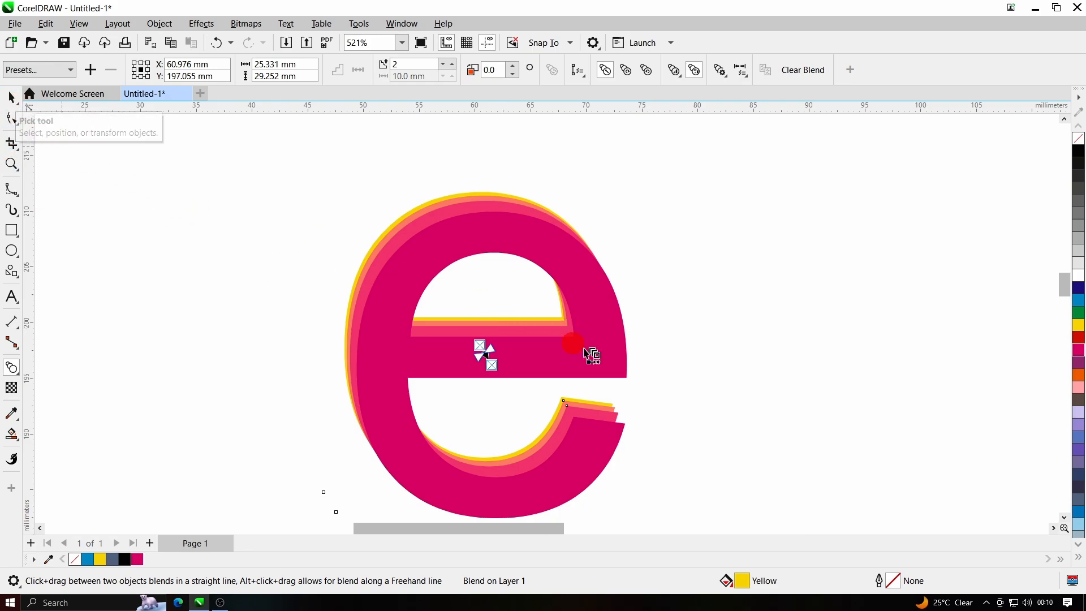
{"action": "scroll", "coordinate": [577, 354], "scroll_direction": "up", "scroll_amount": 2}
{"action": "left_click_drag", "start_coordinate": [450, 374], "coordinate": [474, 363]}
{"action": "scroll", "coordinate": [459, 396], "scroll_direction": "down", "scroll_amount": 2}
{"action": "scroll", "coordinate": [618, 287], "scroll_direction": "down", "scroll_amount": 3}
{"action": "scroll", "coordinate": [615, 290], "scroll_direction": "up", "scroll_amount": 3}
{"action": "scroll", "coordinate": [562, 220], "scroll_direction": "down", "scroll_amount": 2}
{"action": "key", "text": "space"}
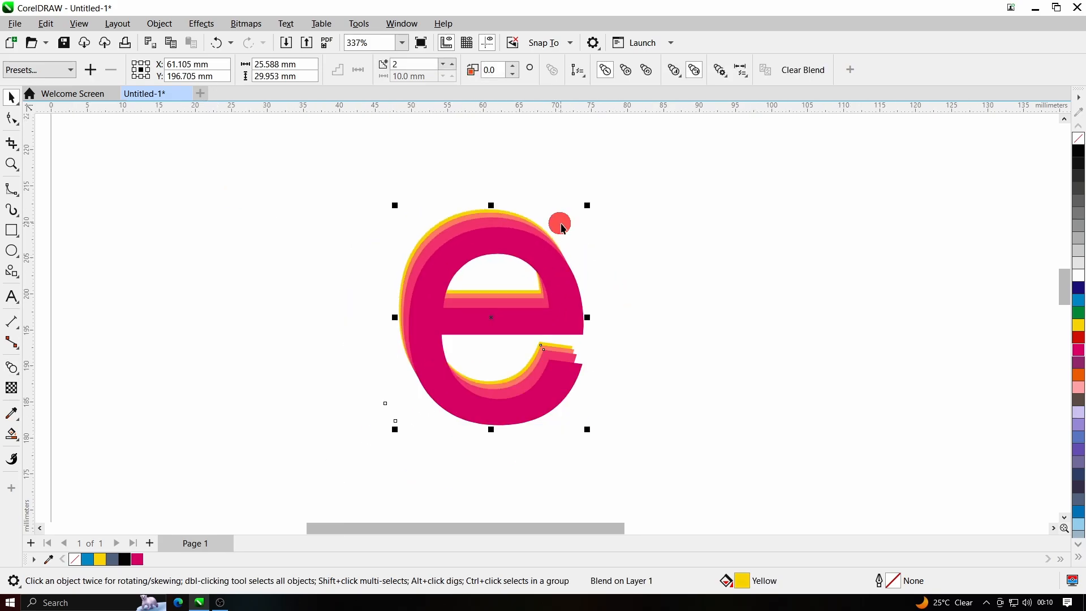
Alternate the letter blend's color progression between clockwise and counterclockwise, ending on clockwise.
{"action": "scroll", "coordinate": [562, 226], "scroll_direction": "up", "scroll_amount": 2}
{"action": "left_click", "coordinate": [626, 72]}
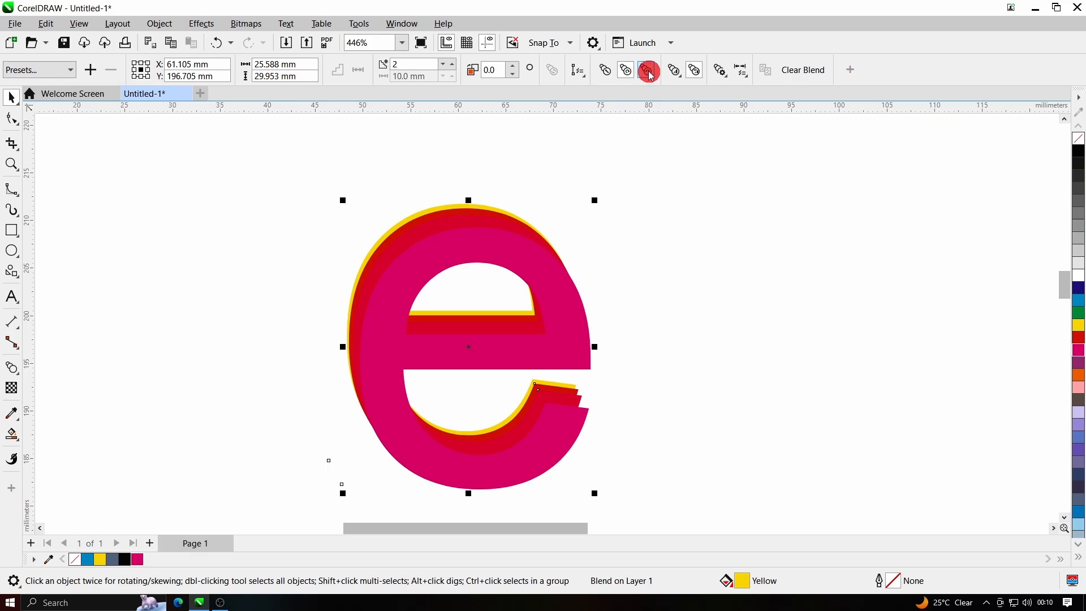
{"action": "left_click", "coordinate": [649, 73]}
{"action": "left_click", "coordinate": [626, 73]}
{"action": "left_click", "coordinate": [646, 71]}
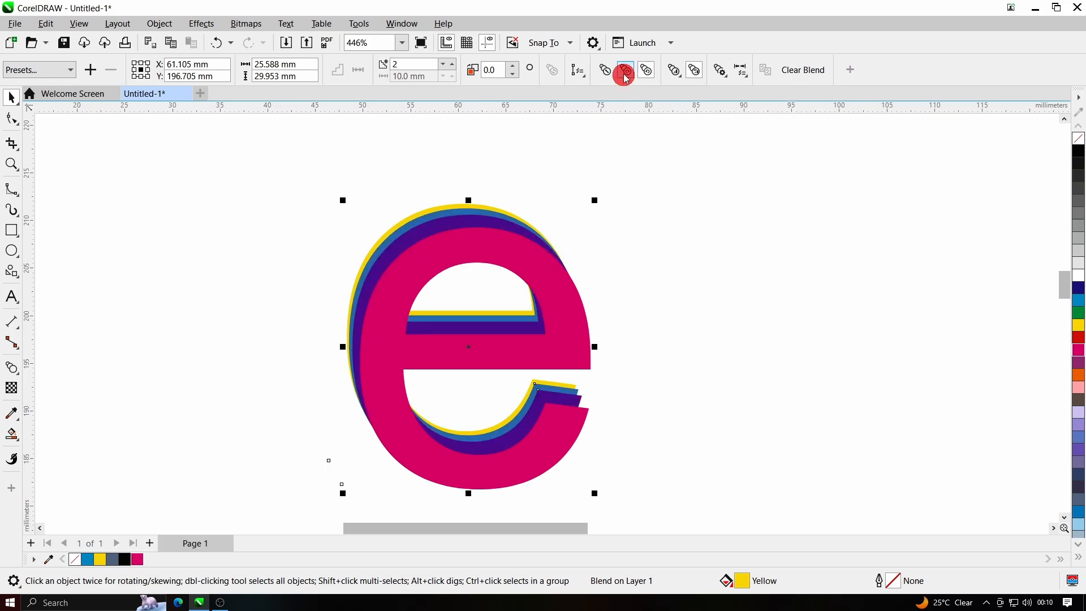
{"action": "left_click", "coordinate": [626, 73]}
{"action": "left_click", "coordinate": [645, 70]}
{"action": "left_click", "coordinate": [626, 72]}
Remove the letter blend from the page and draw a circle about 17 mm in diameter.
{"action": "scroll", "coordinate": [514, 230], "scroll_direction": "down", "scroll_amount": 4}
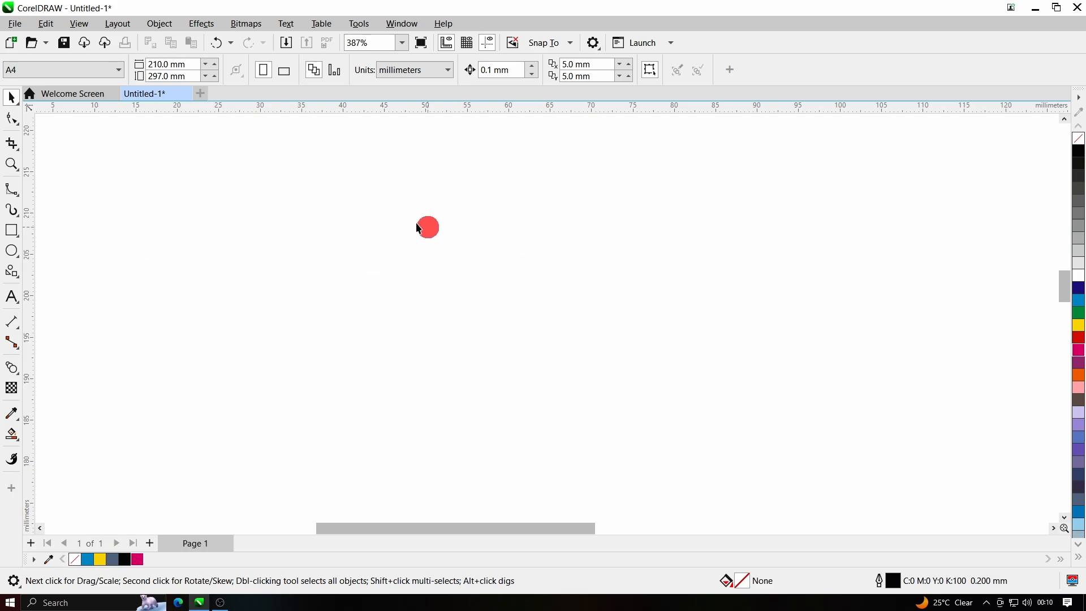
{"action": "scroll", "coordinate": [468, 248], "scroll_direction": "down", "scroll_amount": 2}
{"action": "scroll", "coordinate": [89, 265], "scroll_direction": "up", "scroll_amount": 1}
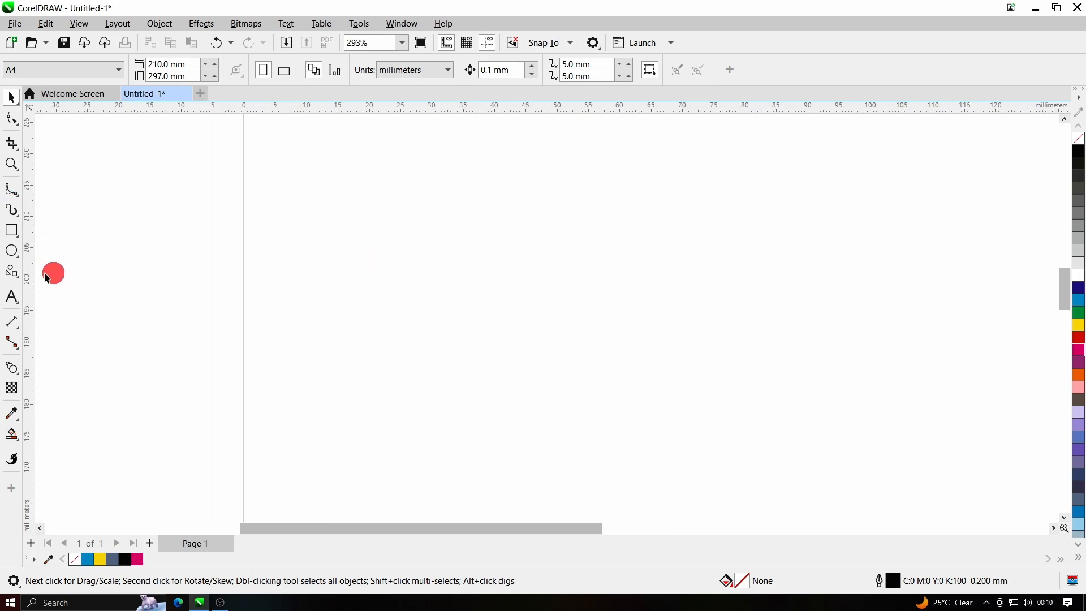
{"action": "left_click", "coordinate": [11, 250]}
{"action": "left_click_drag", "start_coordinate": [386, 233], "coordinate": [500, 347]}
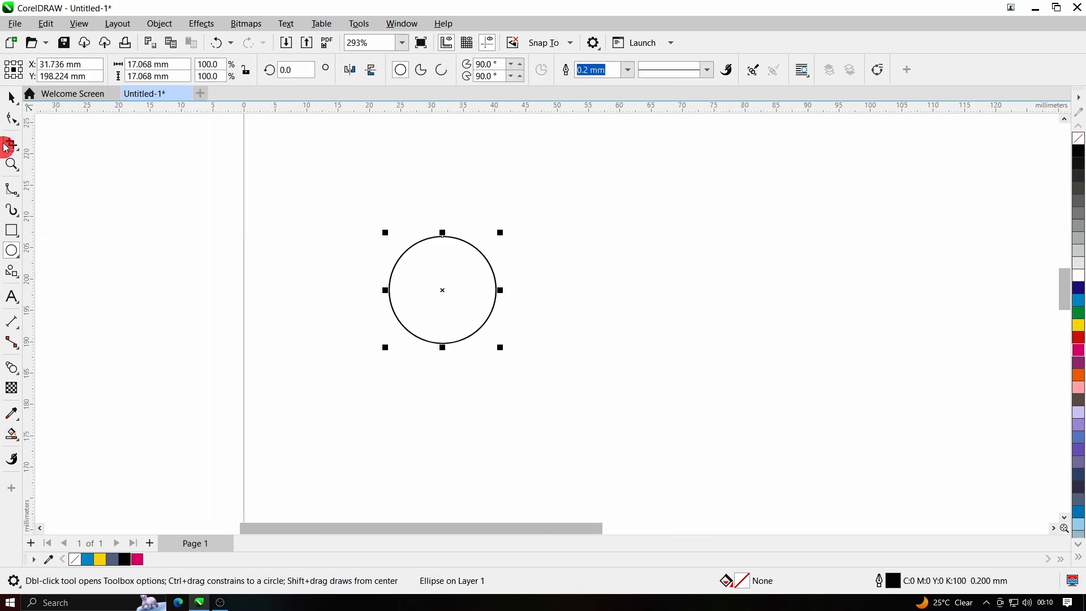
Duplicate the circle and place the copy to the right of the original, partly overlapping it at nearly the same height.
{"action": "left_click", "coordinate": [13, 96]}
{"action": "left_click", "coordinate": [419, 286]}
{"action": "key", "text": "ctrl+d"}
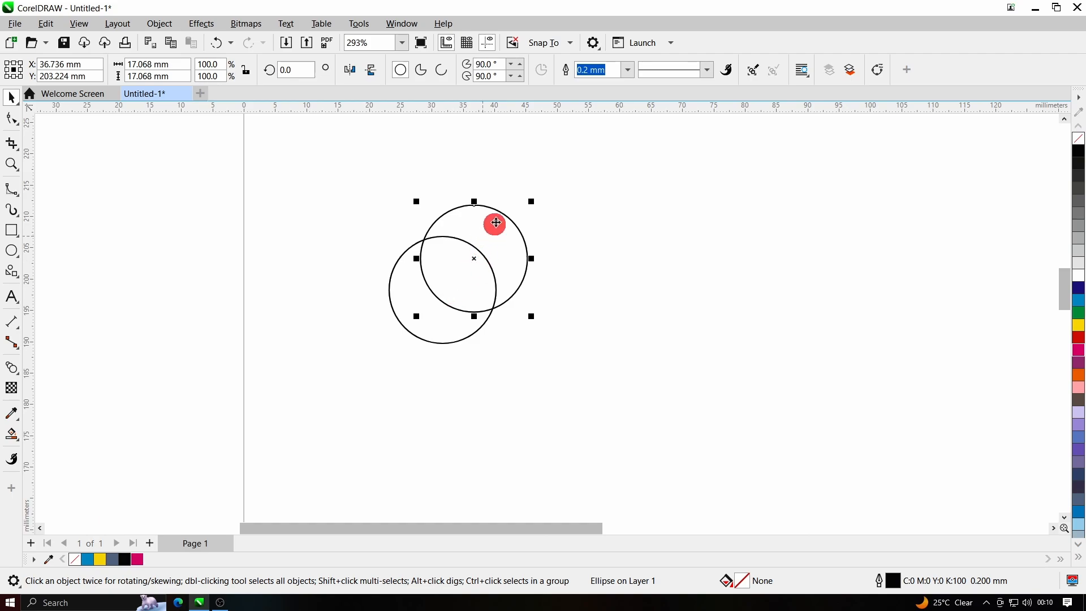
{"action": "left_click_drag", "start_coordinate": [498, 220], "coordinate": [538, 252]}
{"action": "left_click", "coordinate": [358, 238]}
{"action": "left_click_drag", "start_coordinate": [479, 285], "coordinate": [475, 313]}
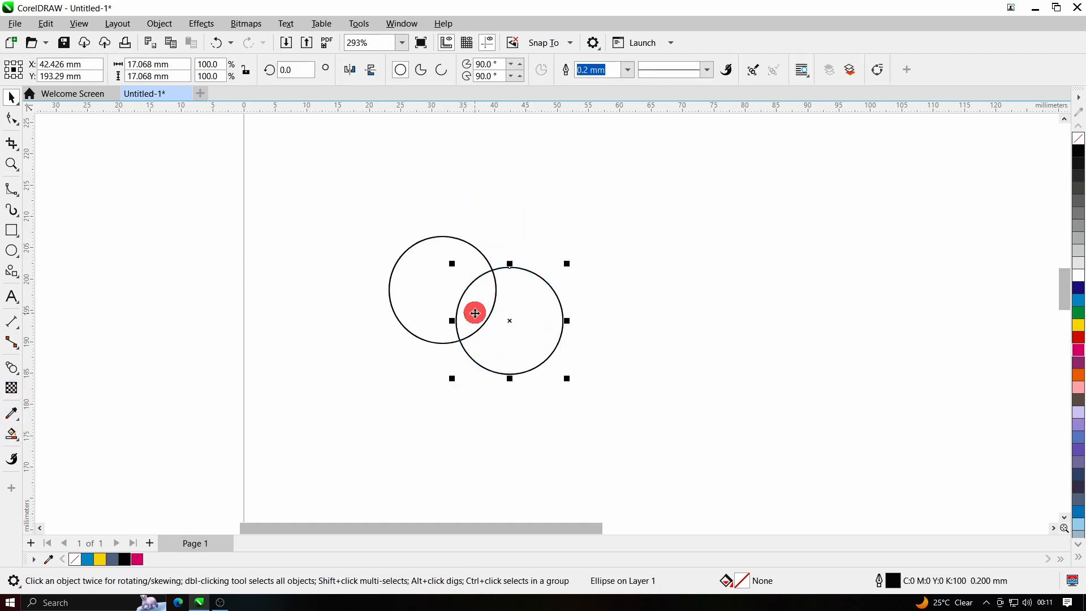
{"action": "key", "text": "ctrl+z"}
Create a filled petal from the circles' overlap with Smart Fill and move it clear to the right.
{"action": "left_click_drag", "start_coordinate": [339, 188], "coordinate": [611, 390]}
{"action": "left_click", "coordinate": [16, 437]}
{"action": "left_click", "coordinate": [62, 450]}
{"action": "left_click", "coordinate": [478, 291]}
{"action": "left_click", "coordinate": [12, 97]}
{"action": "left_click_drag", "start_coordinate": [479, 274], "coordinate": [718, 245]}
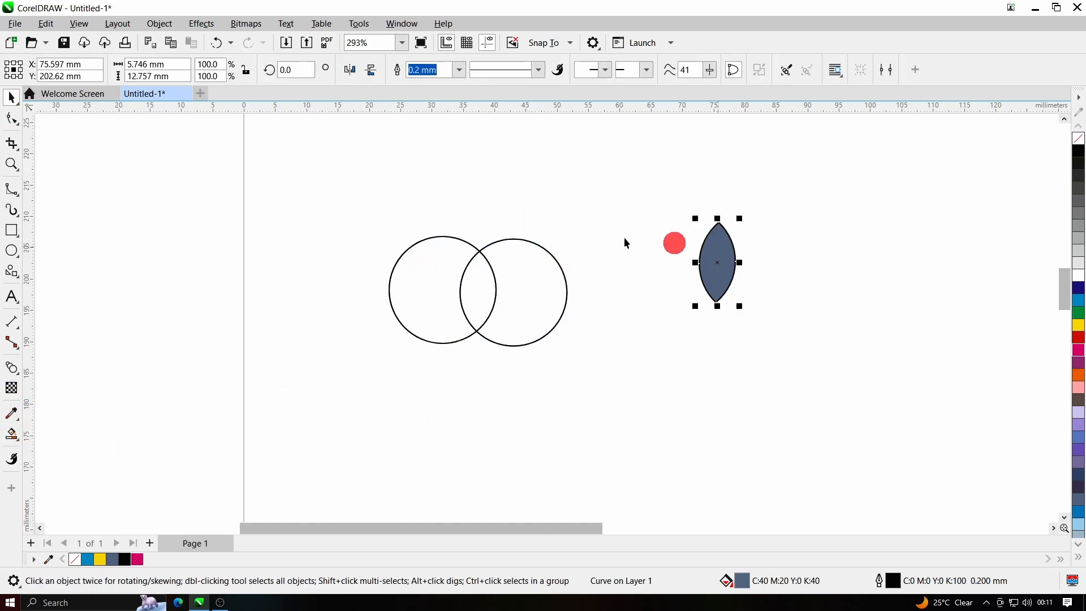
Delete both construction circles and move the petal shape back to their former place.
{"action": "left_click_drag", "start_coordinate": [608, 201], "coordinate": [356, 379]}
{"action": "key", "text": "Delete"}
{"action": "left_click_drag", "start_coordinate": [717, 265], "coordinate": [459, 279]}
{"action": "scroll", "coordinate": [460, 305], "scroll_direction": "up", "scroll_amount": 2}
{"action": "scroll", "coordinate": [461, 311], "scroll_direction": "down", "scroll_amount": 2}
{"action": "scroll", "coordinate": [462, 309], "scroll_direction": "up", "scroll_amount": 2}
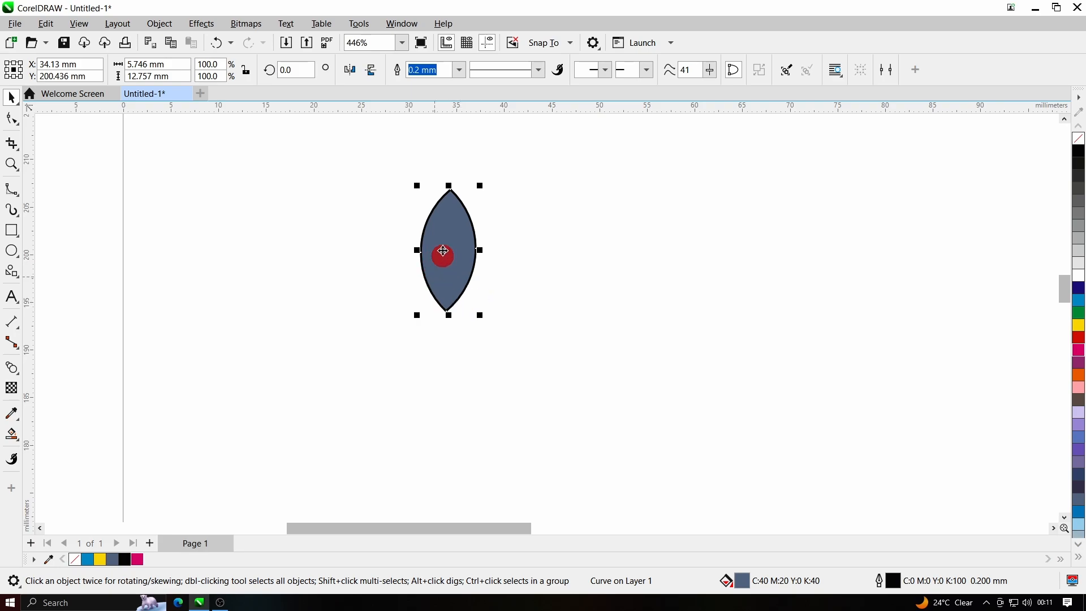
Rotate the petal counterclockwise by about 32 degrees and create a horizontally mirrored copy of it.
{"action": "left_click", "coordinate": [446, 226]}
{"action": "mouse_move", "coordinate": [417, 187]}
{"action": "left_mouse_down"}
{"action": "mouse_move", "coordinate": [383, 213]}
{"action": "mouse_move", "coordinate": [373, 250]}
{"action": "mouse_move", "coordinate": [381, 206]}
{"action": "mouse_move", "coordinate": [404, 192]}
{"action": "left_mouse_up"}
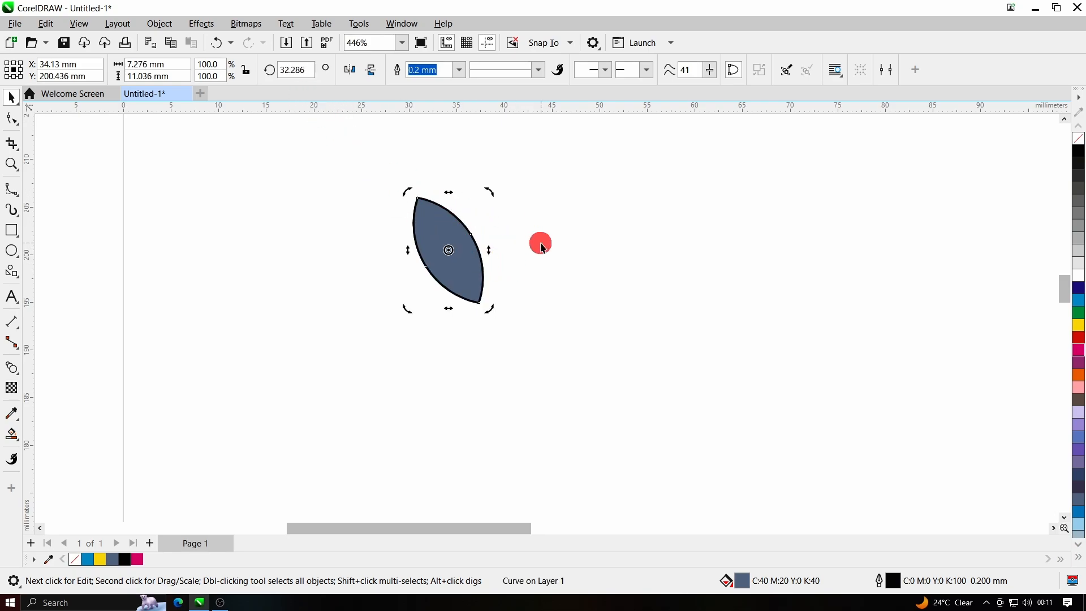
{"action": "left_click", "coordinate": [350, 70]}
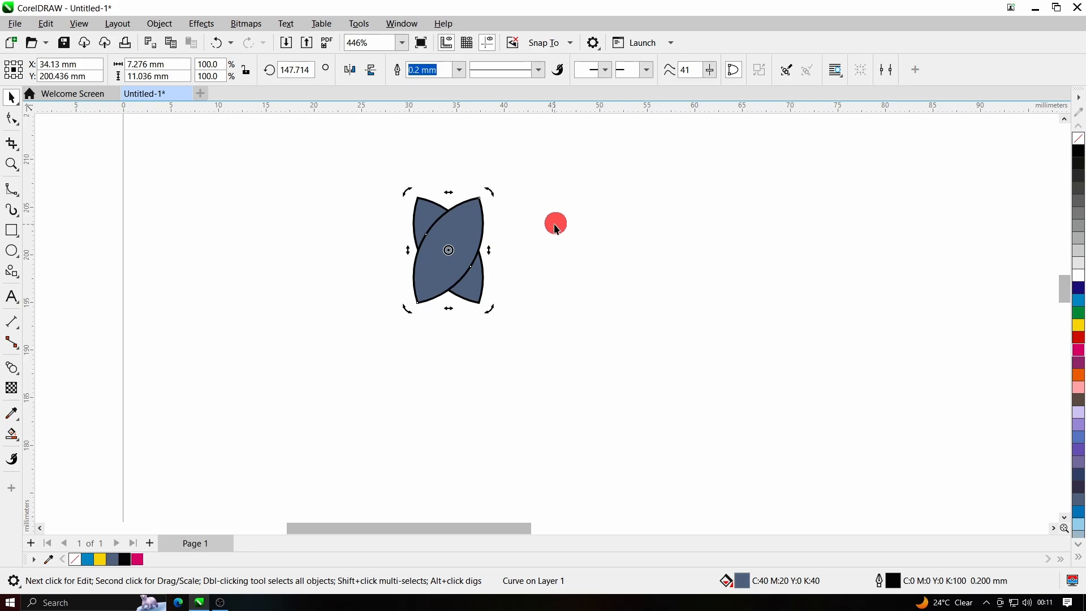
Nudge the mirrored petal 6.5 mm to the right so the two petals meet at their lower tips.
{"action": "key", "text": "Right"}
{"action": "key", "text": "Right"}
{"action": "key", "text": "Right"}
{"action": "key", "text": "Right"}
{"action": "key", "text": "Right"}
{"action": "key", "text": "Right"}
{"action": "key", "text": "Right"}
{"action": "key", "text": "Right"}
{"action": "key", "text": "Right"}
{"action": "key", "text": "Right"}
{"action": "key", "text": "Right"}
{"action": "key", "text": "Right"}
{"action": "key", "text": "Right"}
{"action": "key", "text": "Right"}
{"action": "key", "text": "Right"}
{"action": "key", "text": "Right"}
{"action": "key", "text": "Right"}
{"action": "key", "text": "Right"}
{"action": "key", "text": "Right"}
{"action": "key", "text": "Right"}
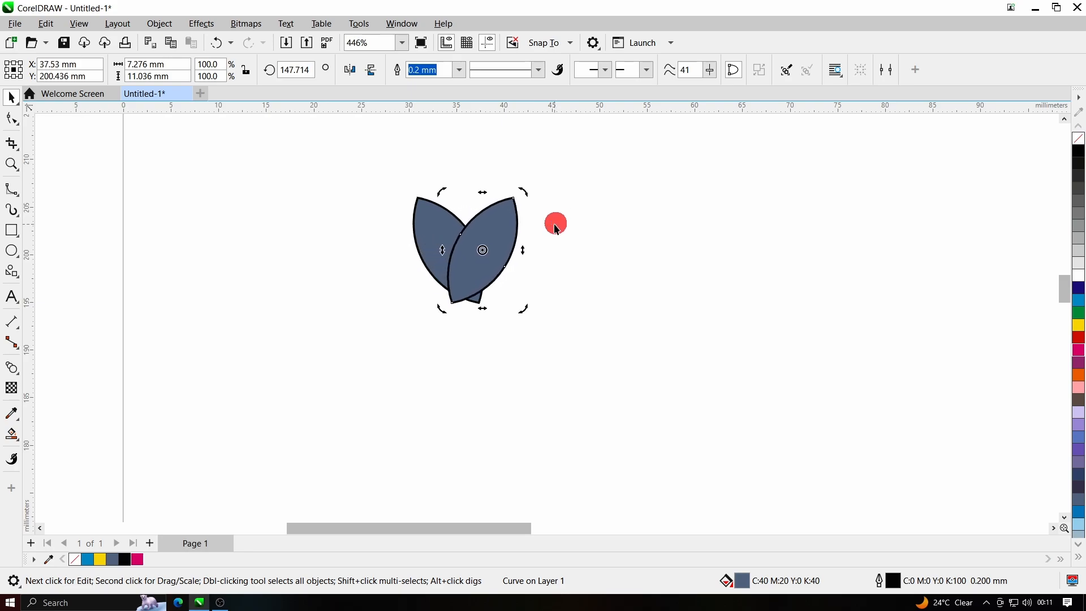
{"action": "key", "text": "Right"}
{"action": "key", "text": "Right"}
{"action": "key", "text": "Right"}
{"action": "key", "text": "Right"}
{"action": "key", "text": "Right"}
{"action": "key", "text": "Right"}
{"action": "key", "text": "Right"}
{"action": "key", "text": "Right"}
{"action": "key", "text": "Right"}
{"action": "key", "text": "Right"}
{"action": "key", "text": "Right"}
{"action": "key", "text": "Right"}
{"action": "key", "text": "Right"}
{"action": "key", "text": "Right"}
{"action": "key", "text": "Right"}
{"action": "key", "text": "Right"}
{"action": "key", "text": "Right"}
{"action": "key", "text": "Right"}
{"action": "key", "text": "Right"}
{"action": "key", "text": "Right"}
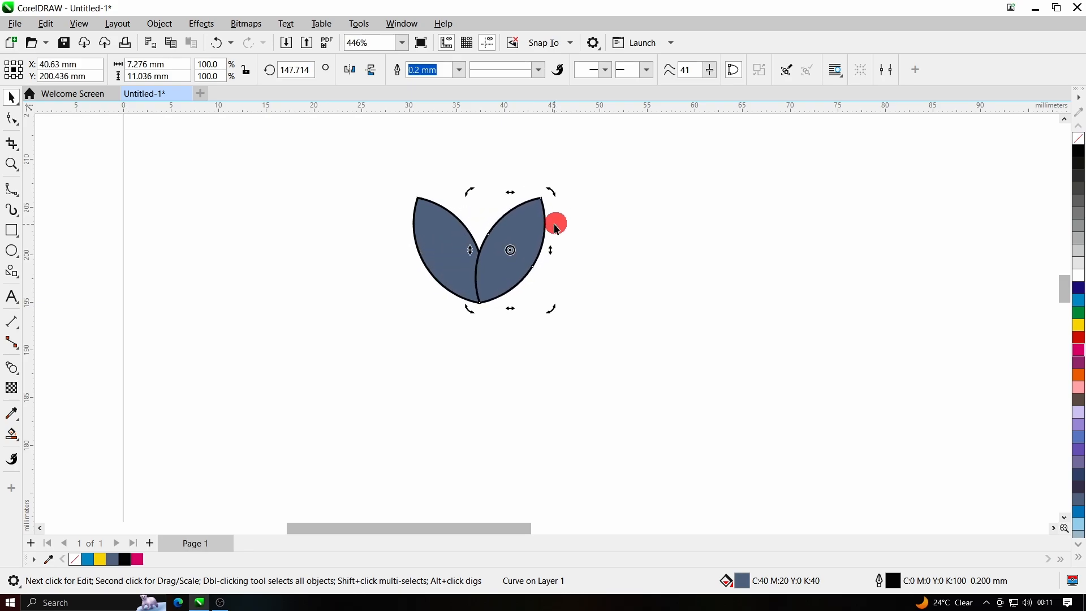
Select both petals and group them.
{"action": "left_click_drag", "start_coordinate": [377, 166], "coordinate": [663, 384]}
{"action": "left_click", "coordinate": [159, 24]}
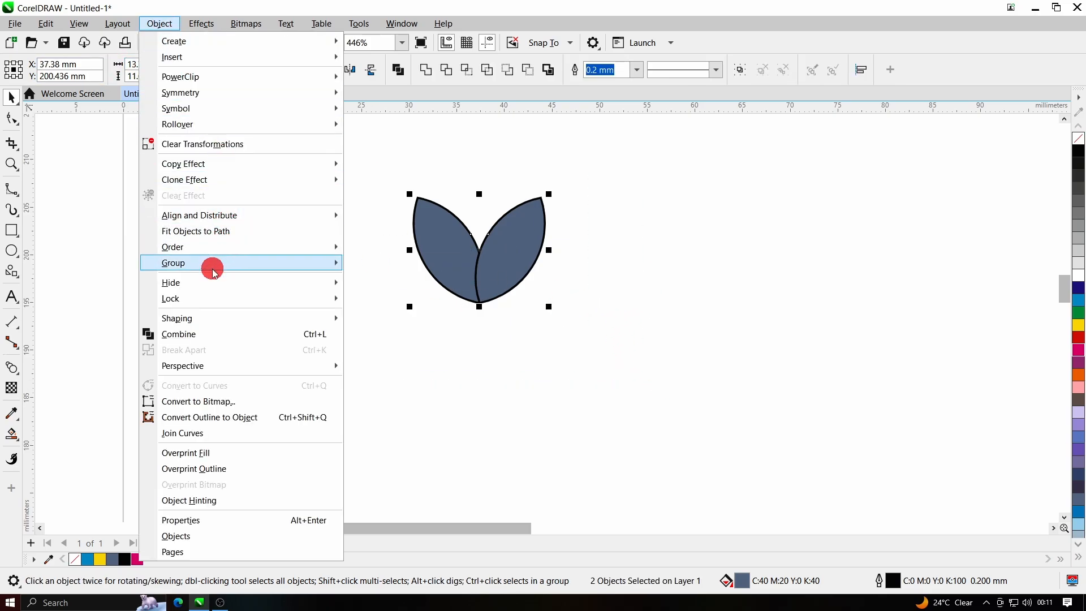
{"action": "mouse_move", "coordinate": [216, 255]}
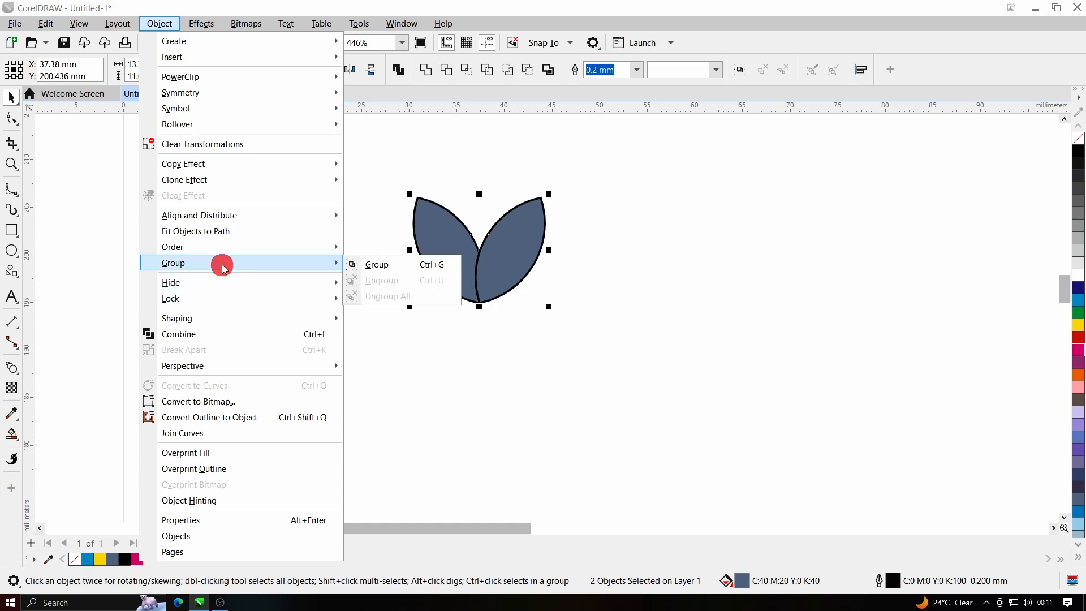
{"action": "left_click", "coordinate": [368, 266]}
{"action": "left_click", "coordinate": [361, 156]}
{"action": "left_click_drag", "start_coordinate": [362, 157], "coordinate": [616, 412]}
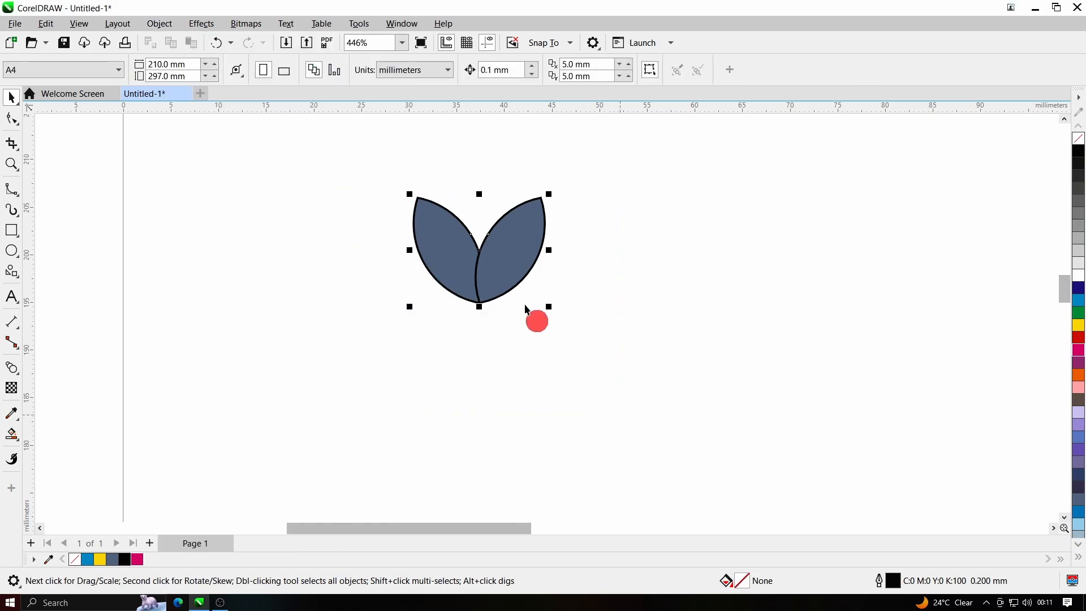
{"action": "left_click_drag", "start_coordinate": [524, 240], "coordinate": [495, 368]}
{"action": "key", "text": "ctrl+z"}
Place a copy of the petal group above the original, scaled down to about 8.4 by 6.7 mm and centred over it.
{"action": "scroll", "coordinate": [515, 345], "scroll_direction": "down", "scroll_amount": 3}
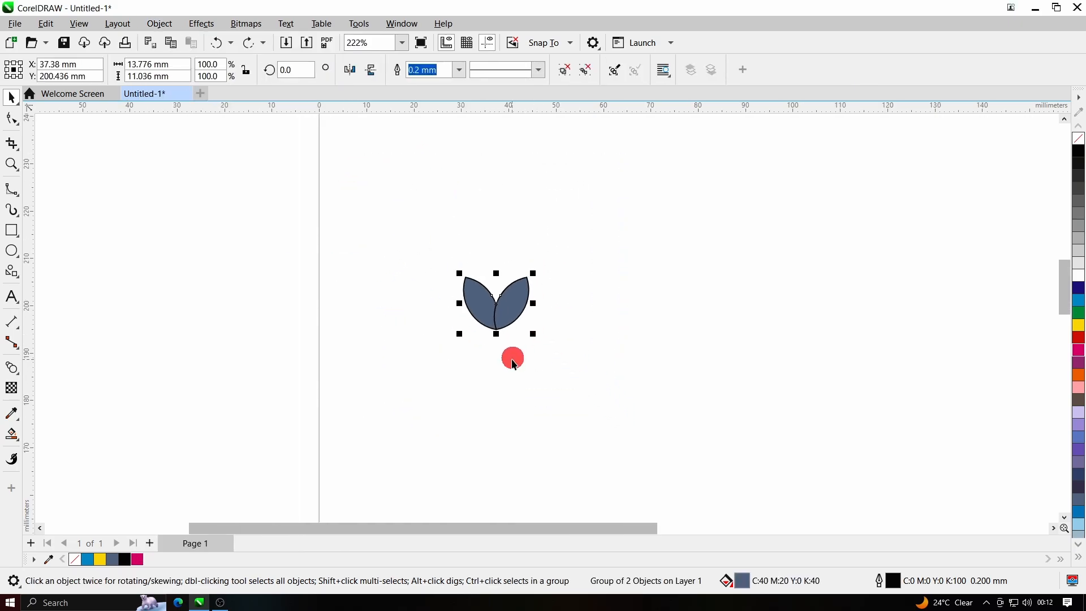
{"action": "scroll", "coordinate": [511, 358], "scroll_direction": "up", "scroll_amount": 2}
{"action": "left_click_drag", "start_coordinate": [508, 312], "coordinate": [513, 165]}
{"action": "scroll", "coordinate": [512, 178], "scroll_direction": "up", "scroll_amount": 2}
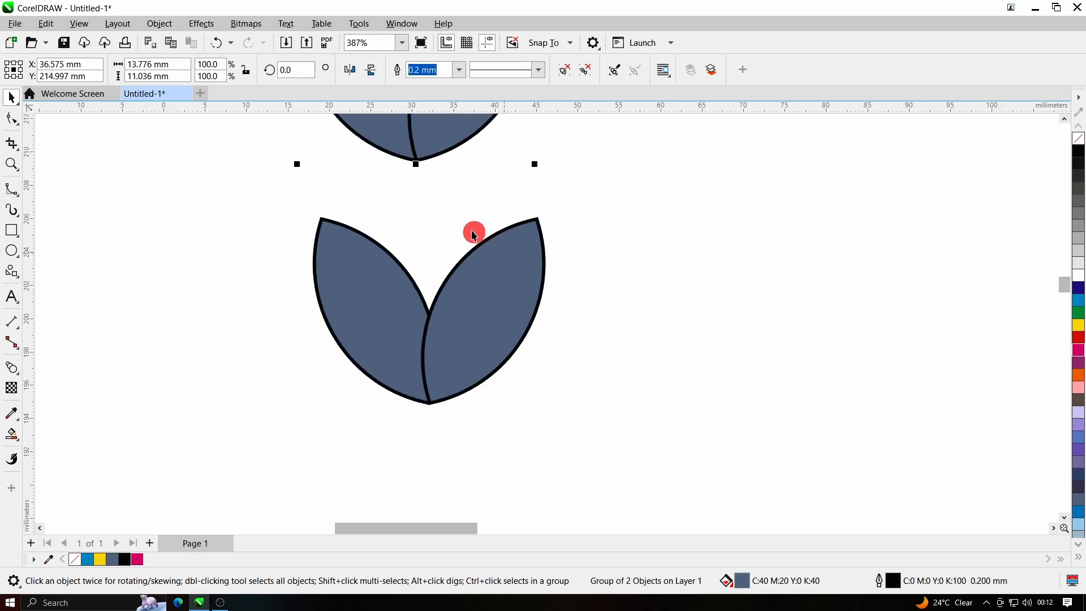
{"action": "scroll", "coordinate": [477, 262], "scroll_direction": "down", "scroll_amount": 4}
{"action": "mouse_move", "coordinate": [473, 275]}
{"action": "left_mouse_down"}
{"action": "mouse_move", "coordinate": [476, 257]}
{"action": "mouse_move", "coordinate": [463, 280]}
{"action": "left_mouse_up"}
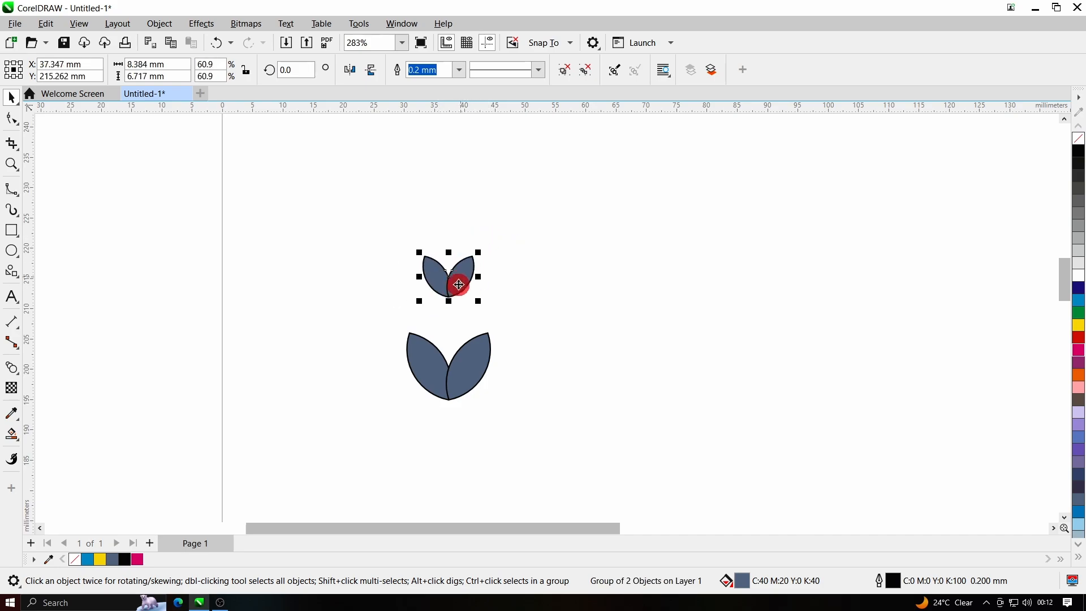
Fill the small upper petal group with yellow and deselect it.
{"action": "left_click", "coordinate": [101, 560]}
{"action": "left_click_drag", "start_coordinate": [359, 213], "coordinate": [590, 451]}
{"action": "left_click", "coordinate": [249, 189]}
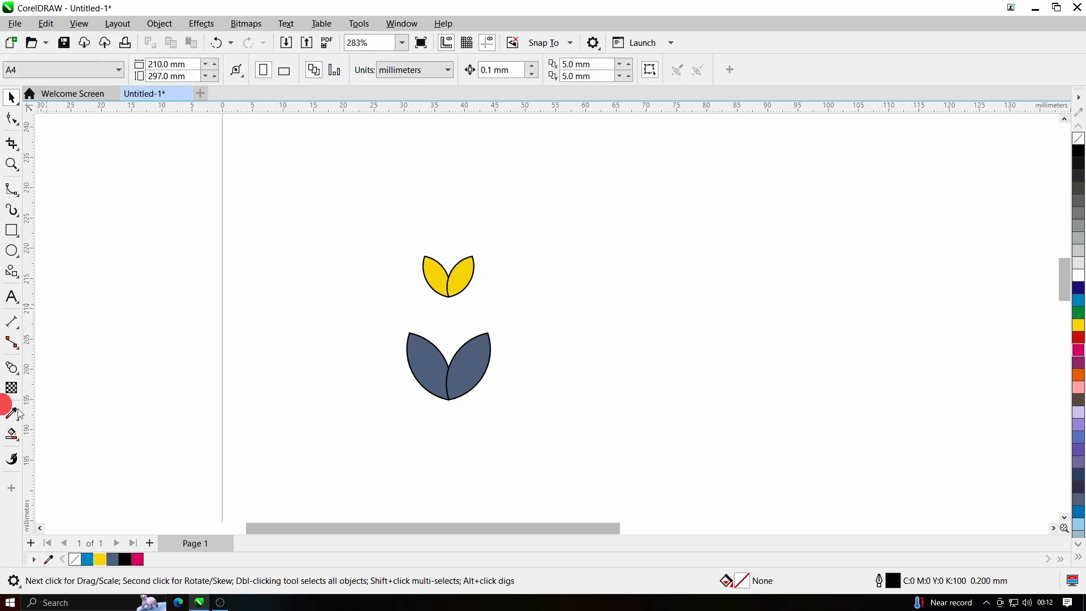
Blend the large blue-grey petal group into the small yellow petal group above it.
{"action": "left_click", "coordinate": [12, 367]}
{"action": "left_click_drag", "start_coordinate": [443, 378], "coordinate": [449, 283]}
{"action": "scroll", "coordinate": [497, 356], "scroll_direction": "up", "scroll_amount": 2}
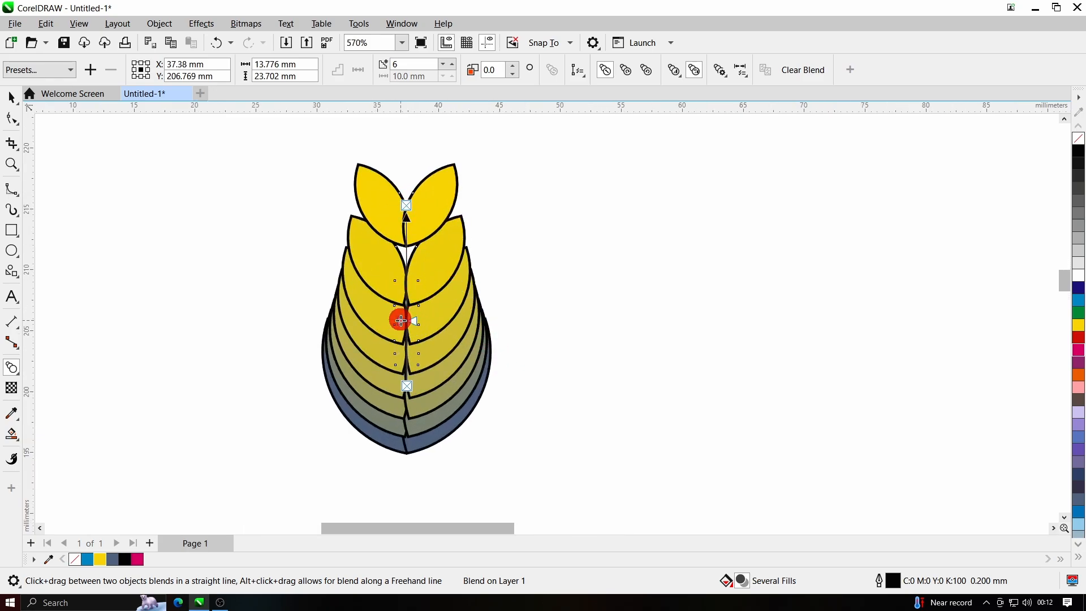
{"action": "left_click_drag", "start_coordinate": [403, 303], "coordinate": [404, 304]}
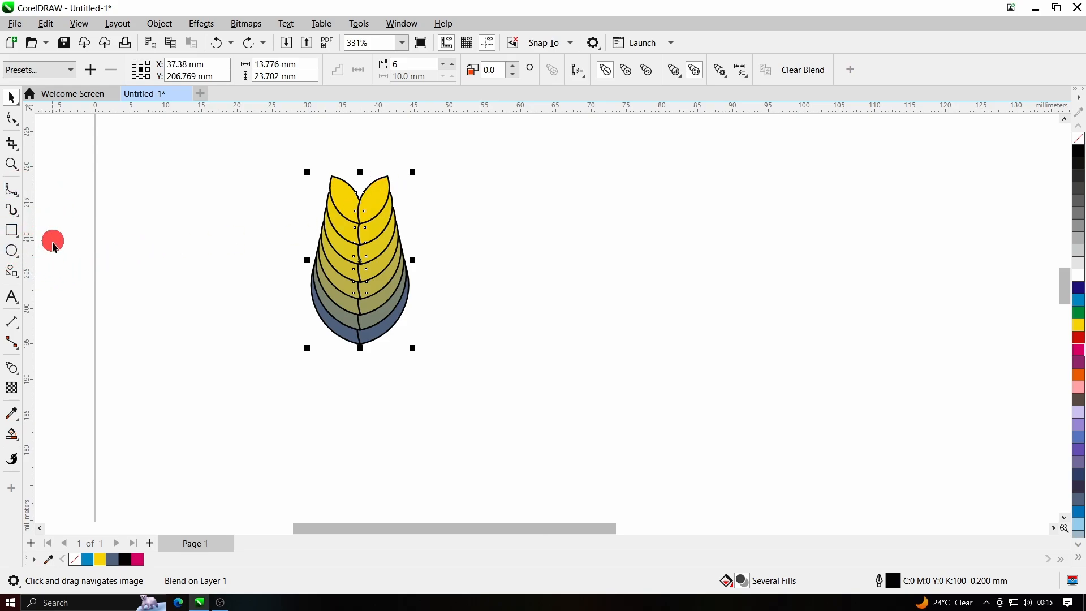
Draw an open S-shaped B-spline curve about 56 mm wide and 36.5 mm high, rising to the right of the blended petals.
{"action": "left_click", "coordinate": [16, 198]}
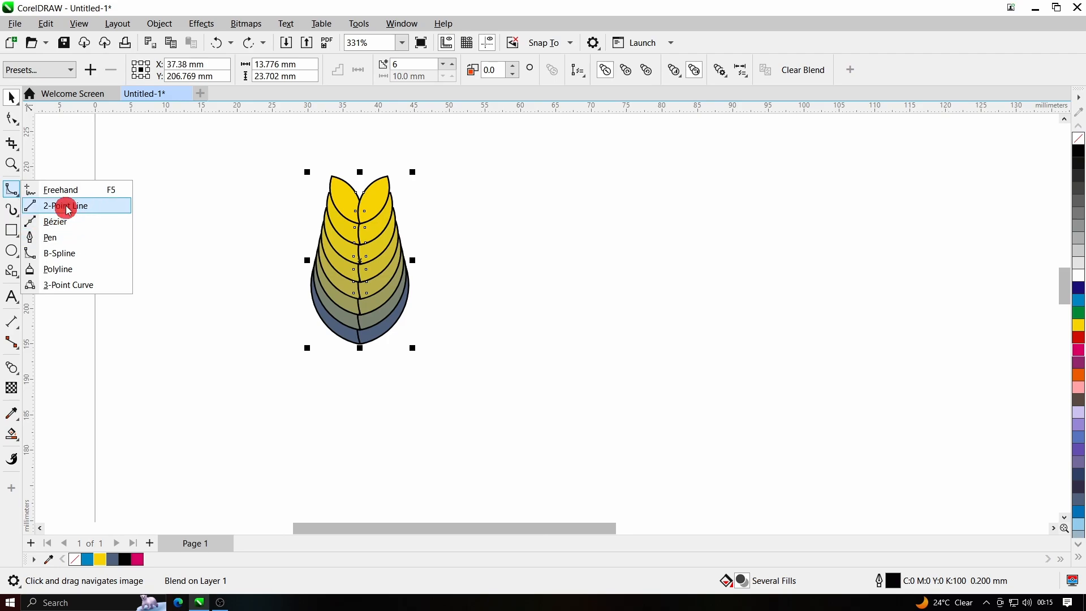
{"action": "left_click", "coordinate": [59, 237]}
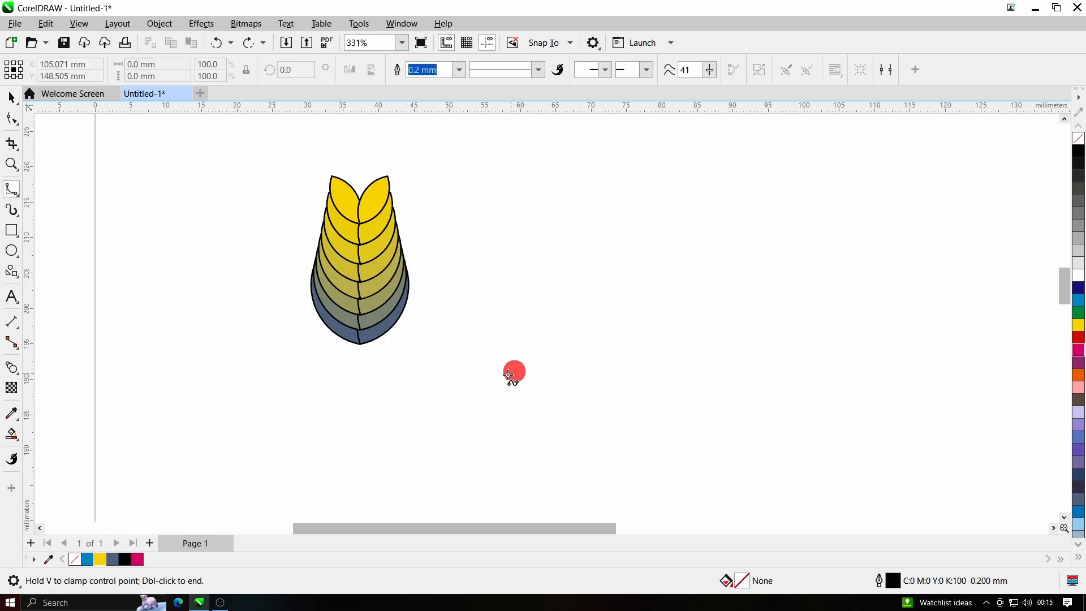
{"action": "left_click", "coordinate": [487, 391]}
{"action": "left_click", "coordinate": [574, 264]}
{"action": "left_click", "coordinate": [785, 240]}
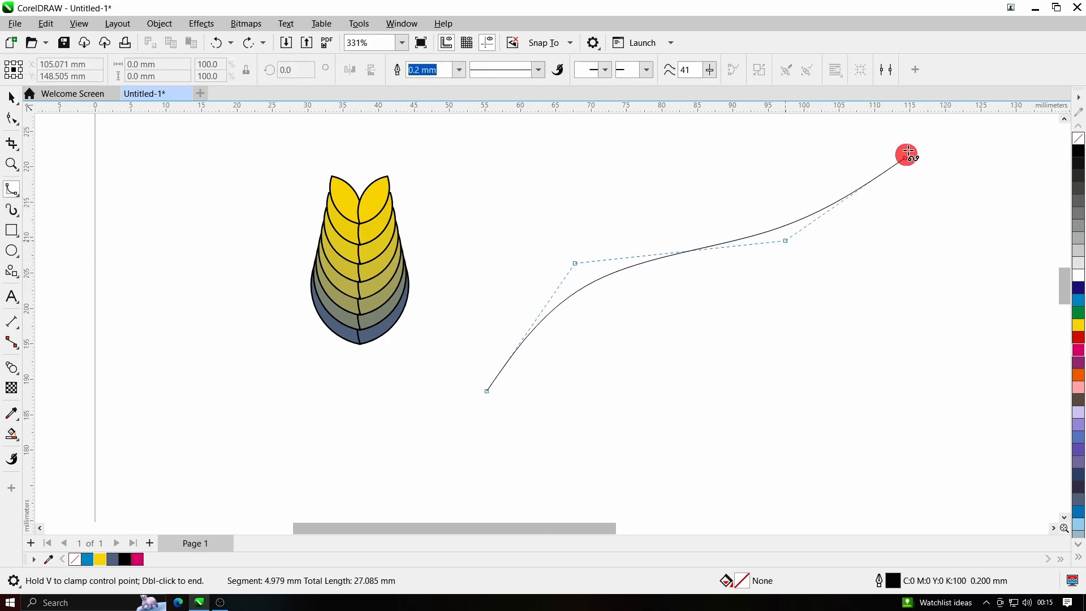
{"action": "left_click", "coordinate": [886, 135]}
{"action": "double_click", "coordinate": [884, 134]}
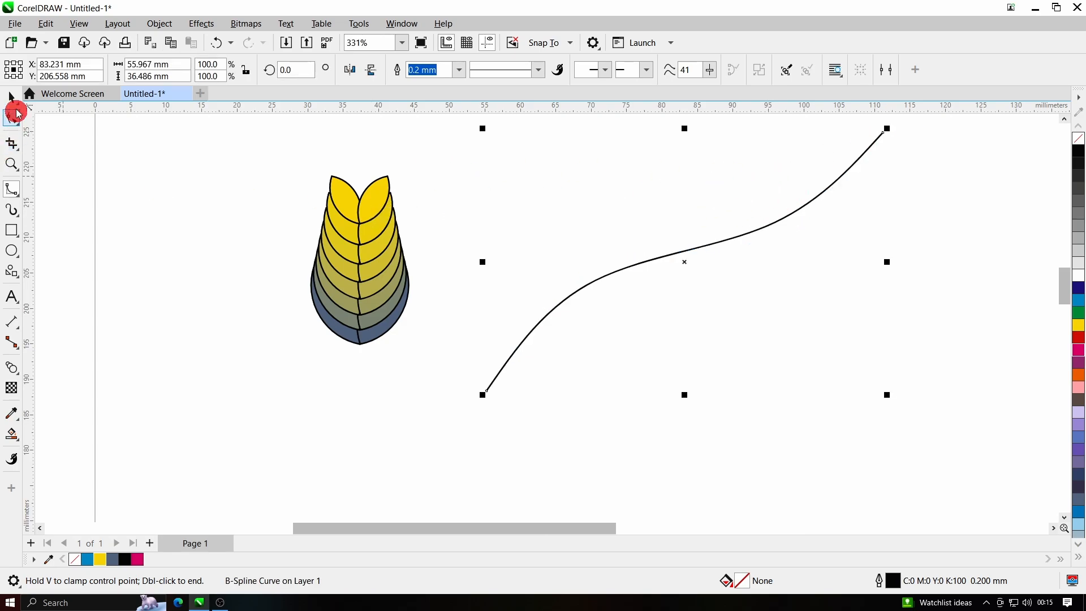
Select the petal blend and assign the S-shaped curve as its new path.
{"action": "left_click", "coordinate": [15, 100]}
{"action": "left_click", "coordinate": [359, 222]}
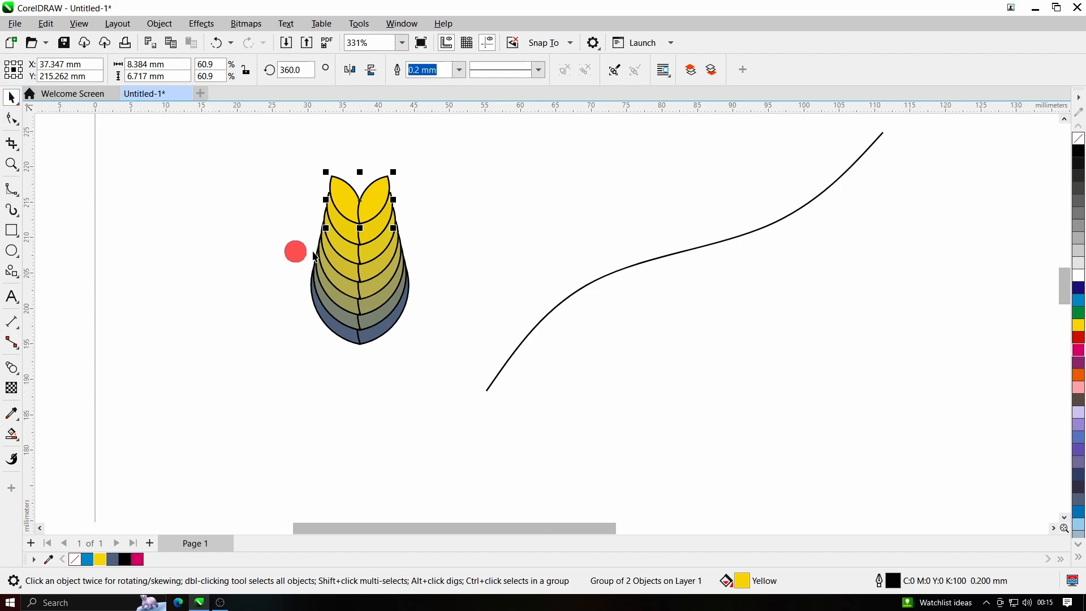
{"action": "left_click", "coordinate": [358, 262]}
{"action": "left_click", "coordinate": [12, 367]}
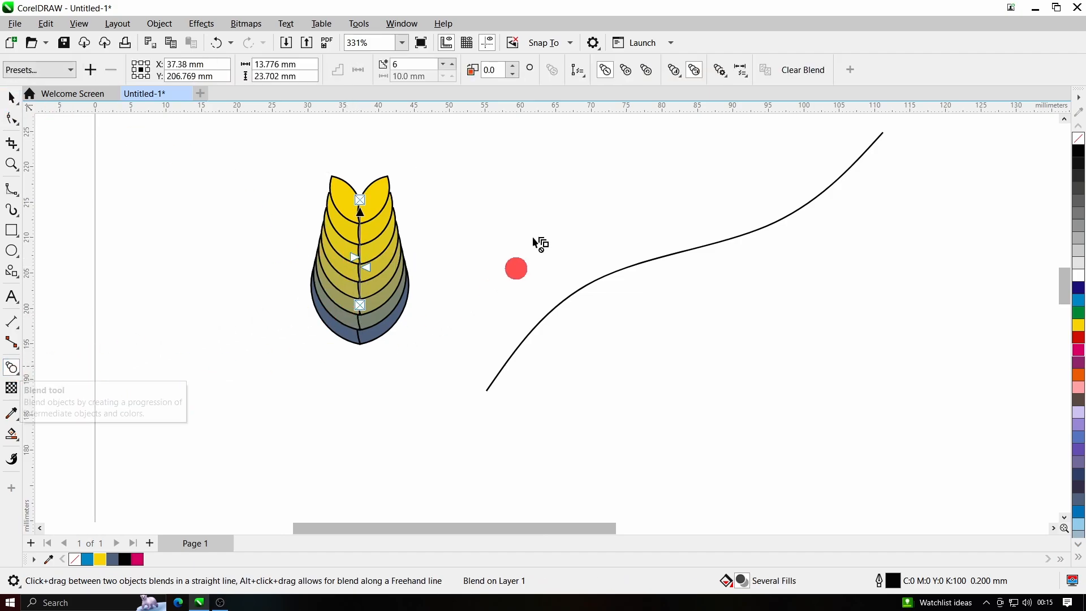
{"action": "left_click", "coordinate": [581, 73]}
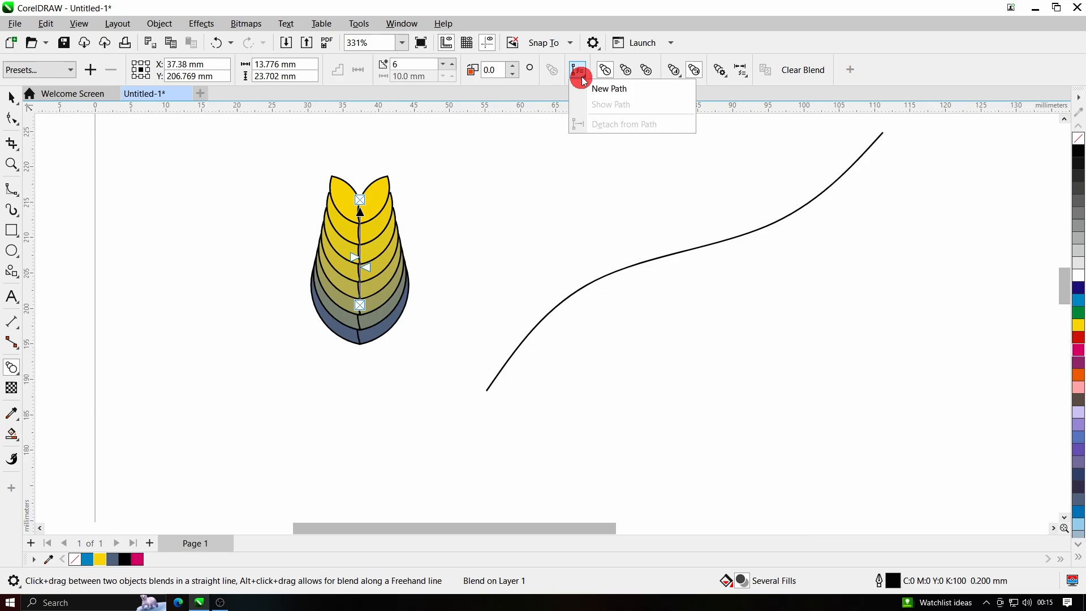
{"action": "left_click", "coordinate": [610, 89]}
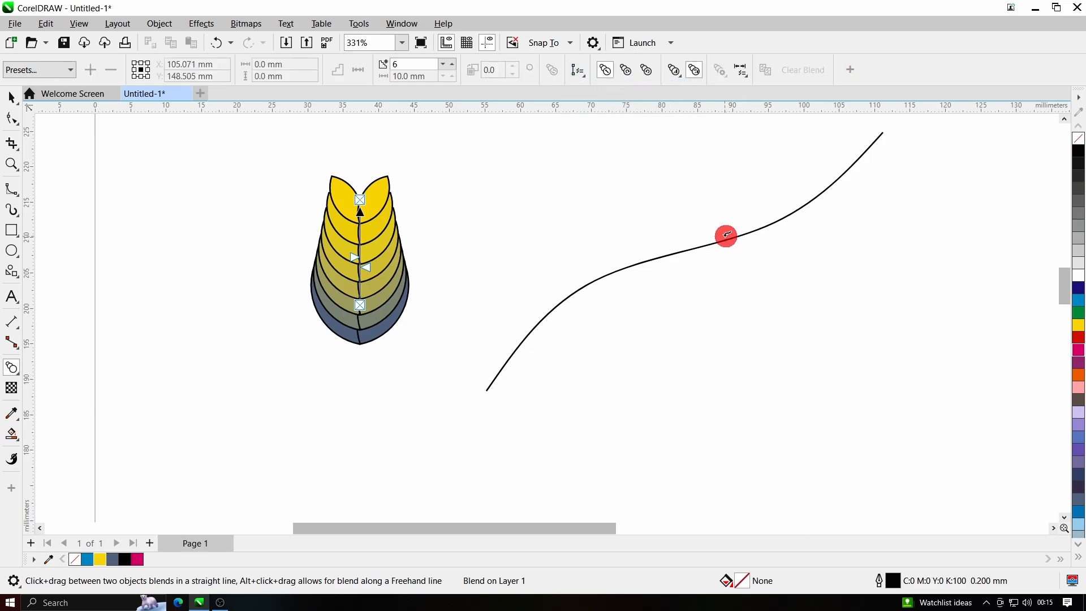
{"action": "left_click", "coordinate": [682, 249]}
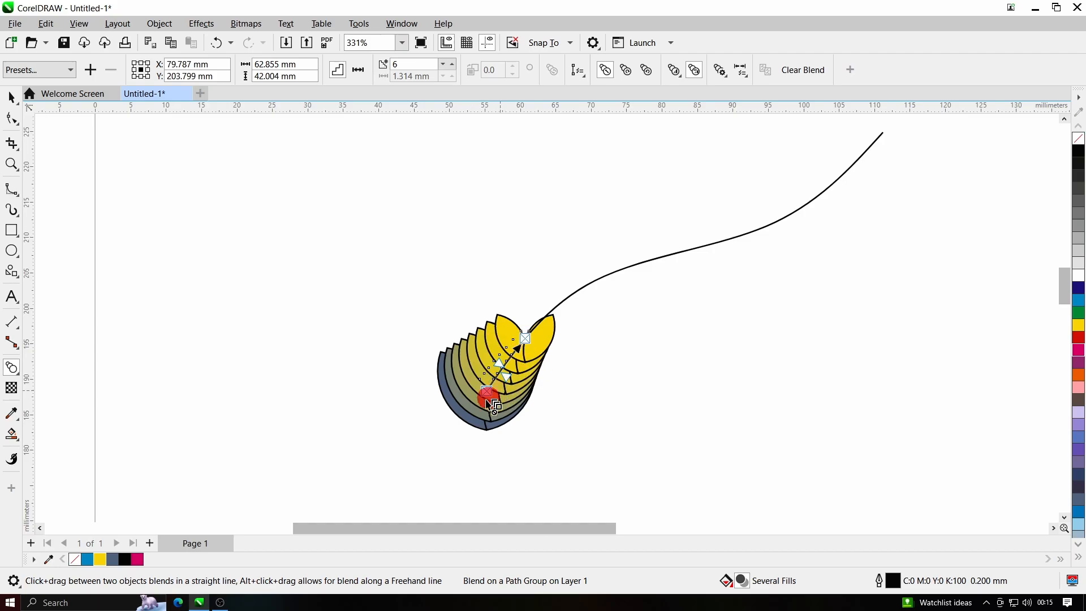
Set the petal blend to rotate all objects and to run along the full path.
{"action": "left_click", "coordinate": [724, 72]}
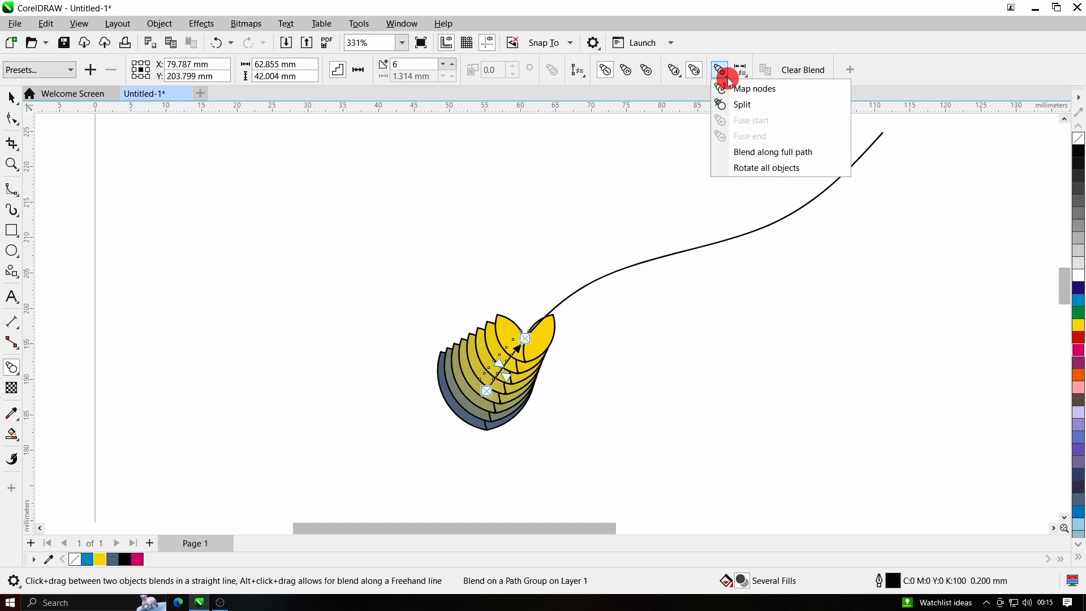
{"action": "left_click", "coordinate": [777, 171]}
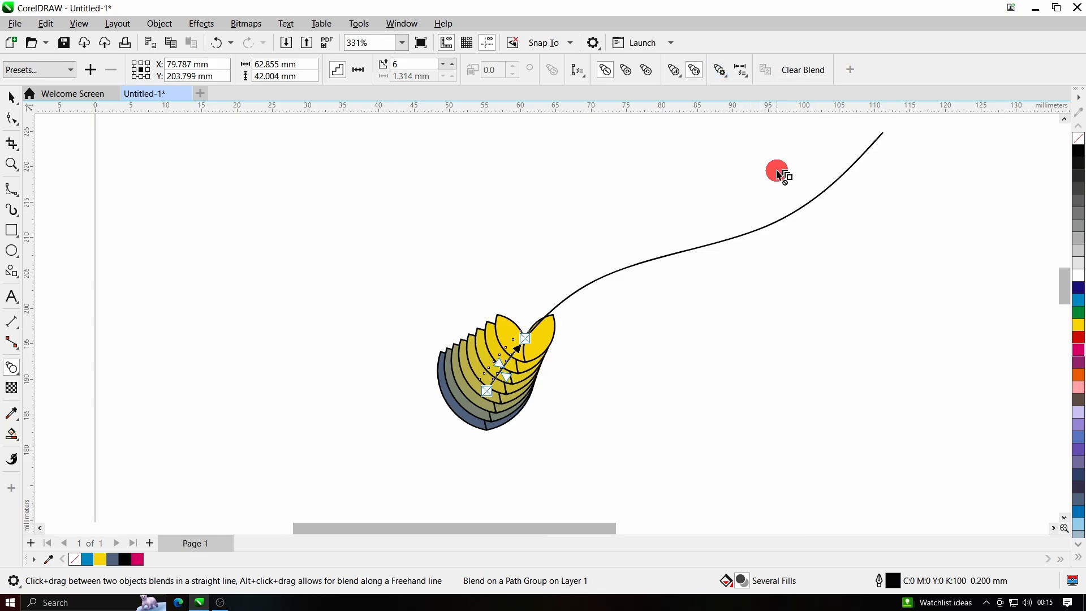
{"action": "left_click", "coordinate": [741, 76]}
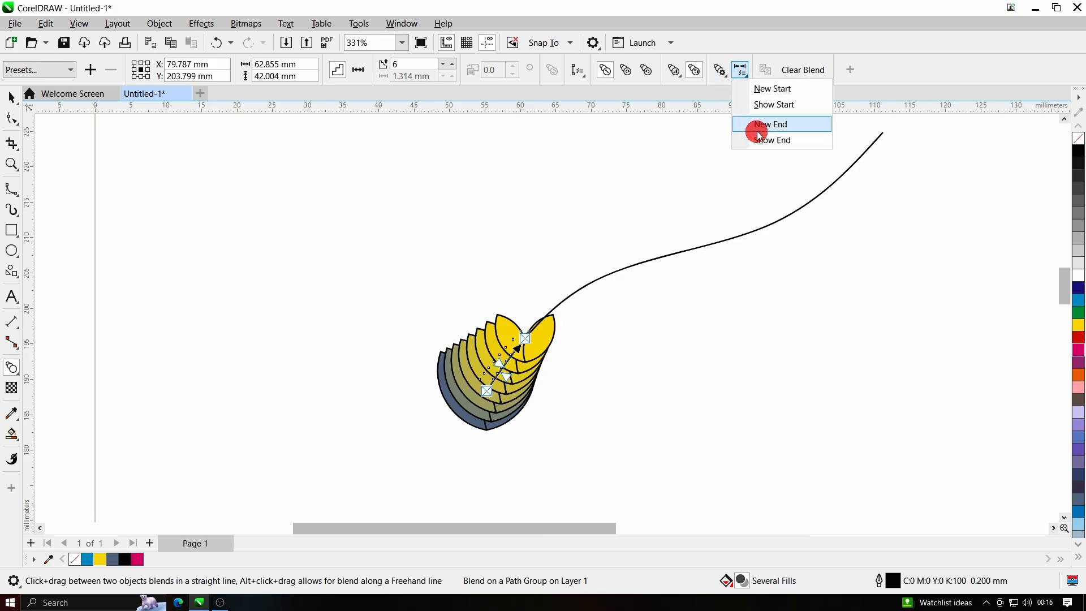
{"action": "left_click", "coordinate": [721, 71]}
{"action": "left_click", "coordinate": [772, 153]}
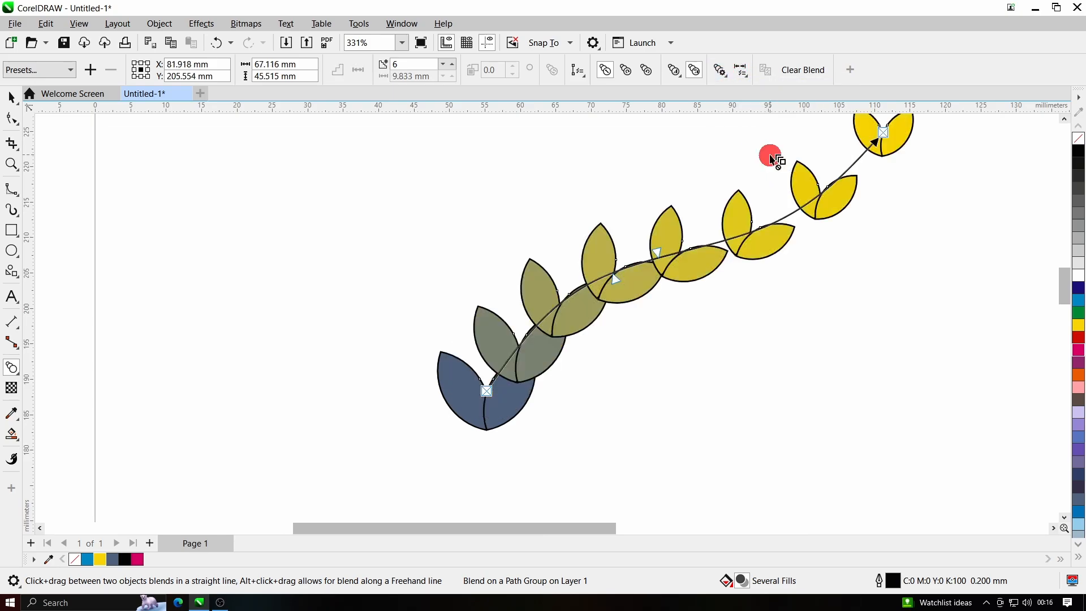
Reshape the blend's path by moving its two inner B-spline control points downward, so the curve bows below its ends.
{"action": "left_click_drag", "start_coordinate": [908, 210], "coordinate": [839, 256]}
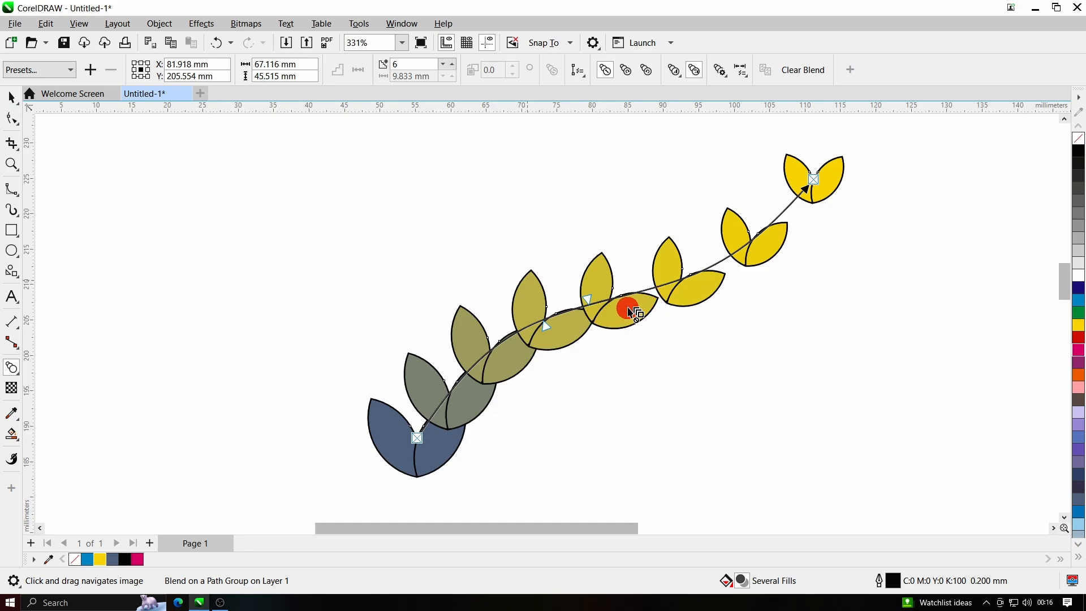
{"action": "left_click", "coordinate": [13, 118]}
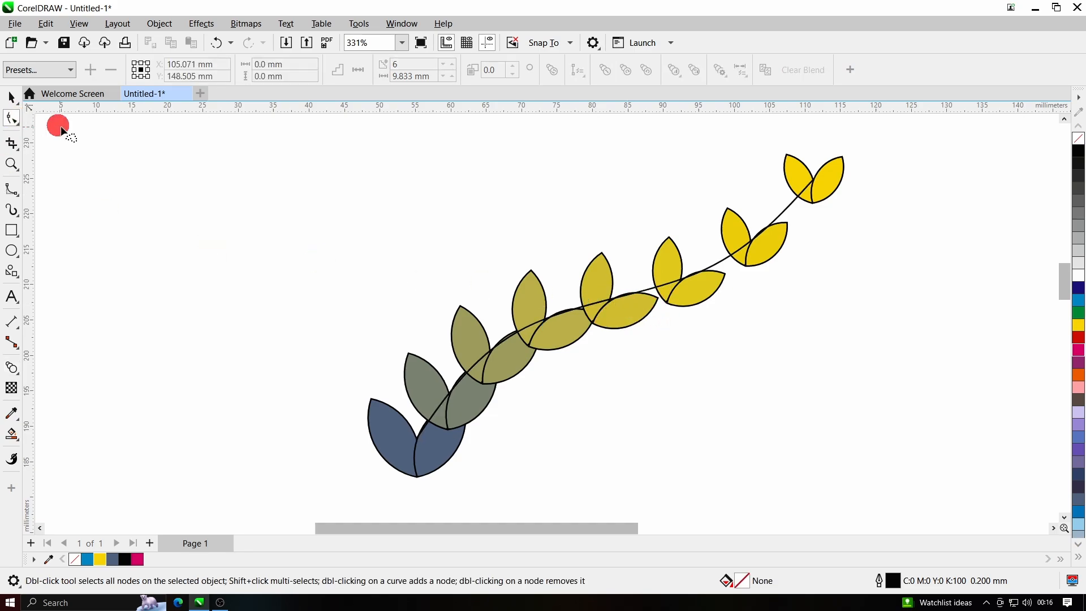
{"action": "left_click", "coordinate": [12, 98]}
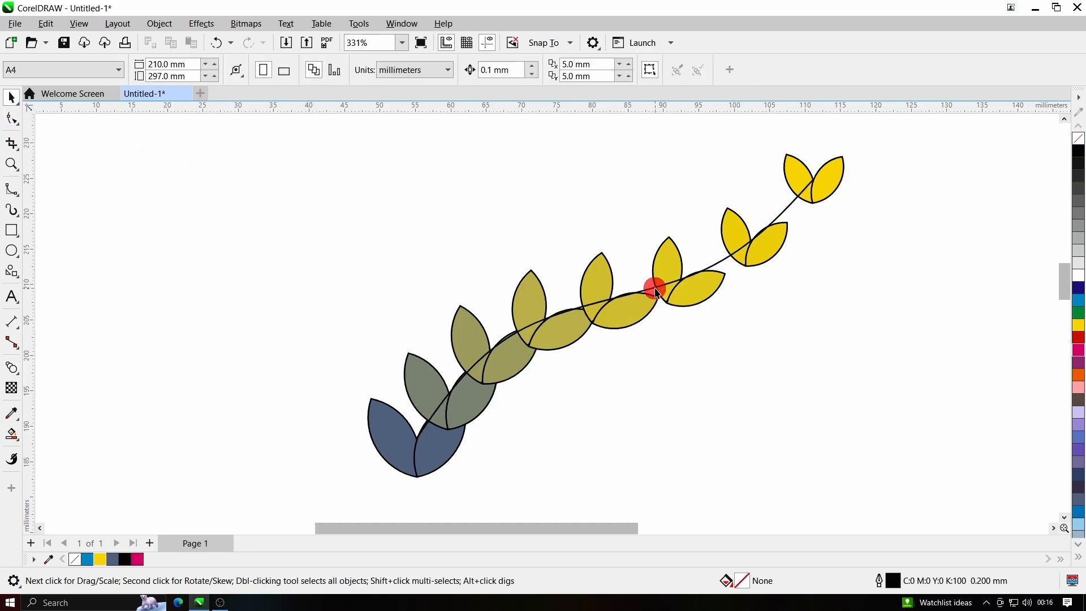
{"action": "left_click", "coordinate": [656, 286]}
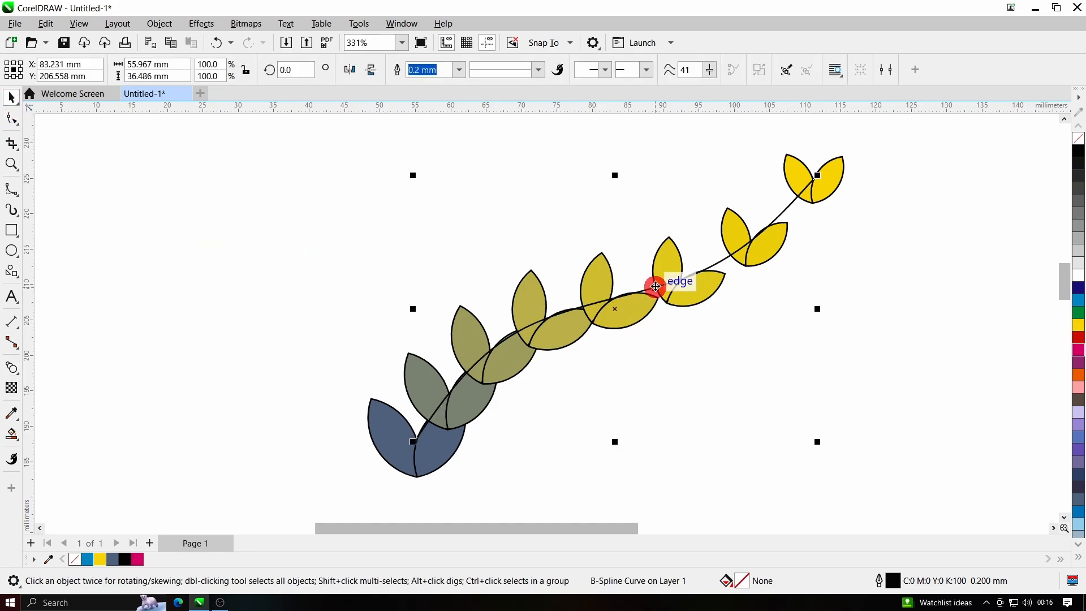
{"action": "left_click", "coordinate": [17, 123]}
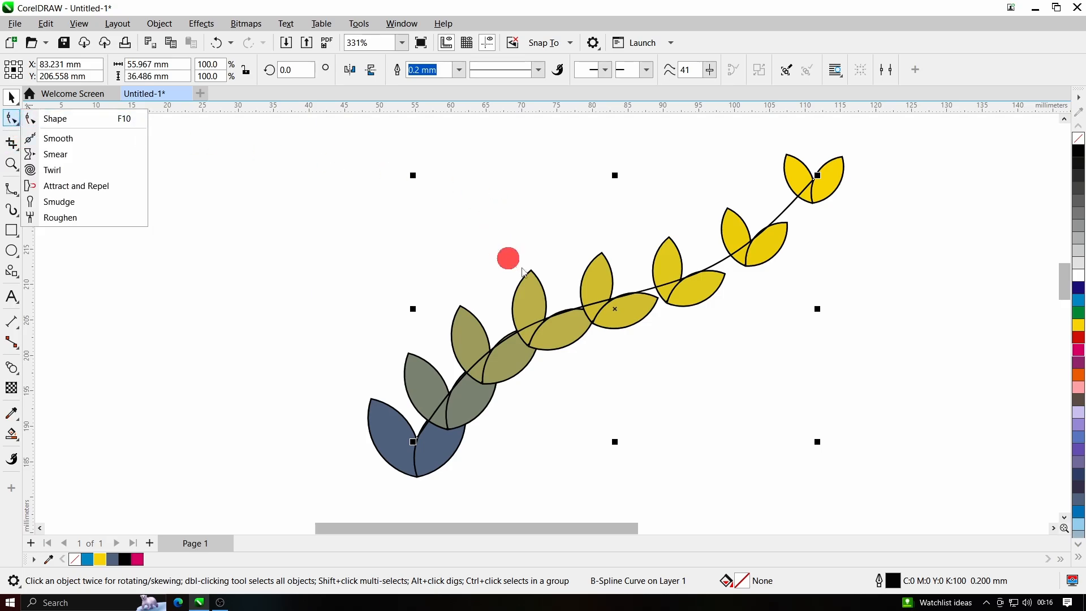
{"action": "left_click", "coordinate": [59, 125]}
{"action": "left_click_drag", "start_coordinate": [508, 308], "coordinate": [545, 390]}
{"action": "left_click", "coordinate": [718, 300]}
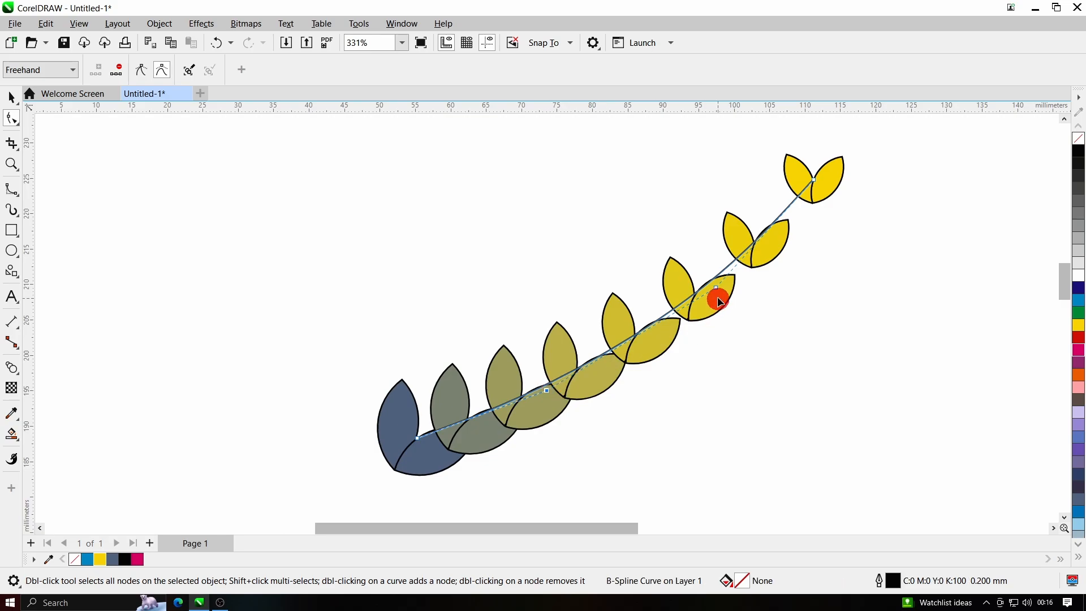
{"action": "left_click_drag", "start_coordinate": [719, 291], "coordinate": [755, 387]}
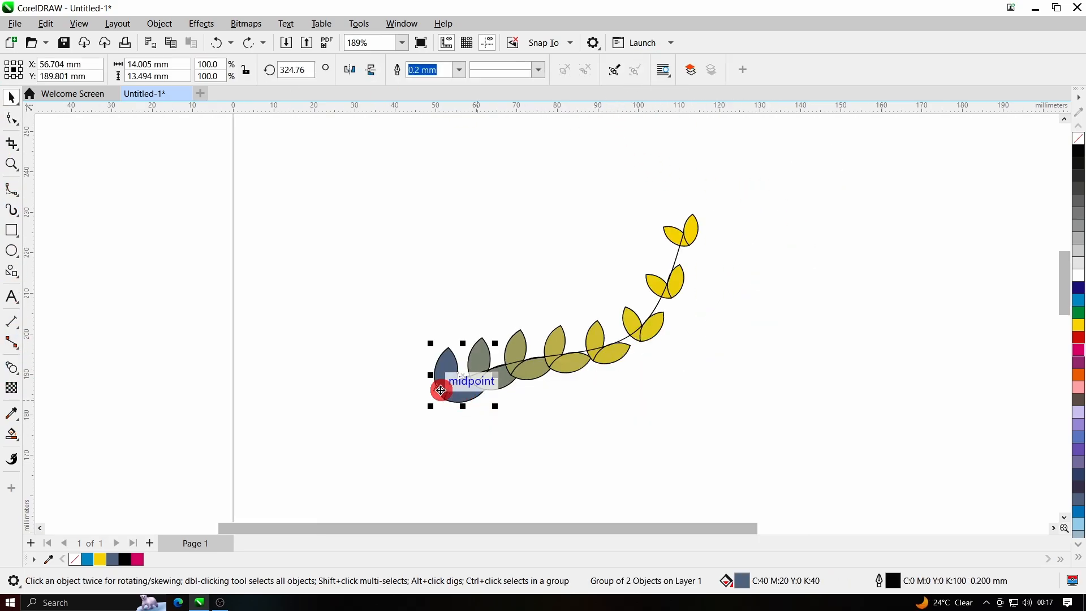
Rotate the blue-grey petal group at the start of the blend clockwise by about 18 degrees.
{"action": "scroll", "coordinate": [441, 391], "scroll_direction": "up", "scroll_amount": 2}
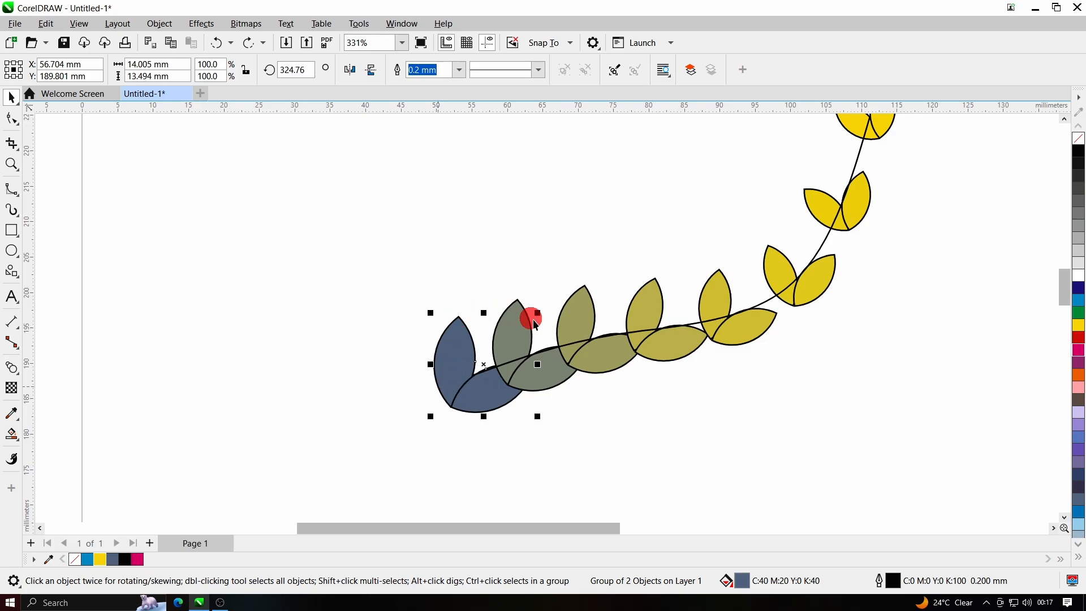
{"action": "left_click", "coordinate": [464, 327]}
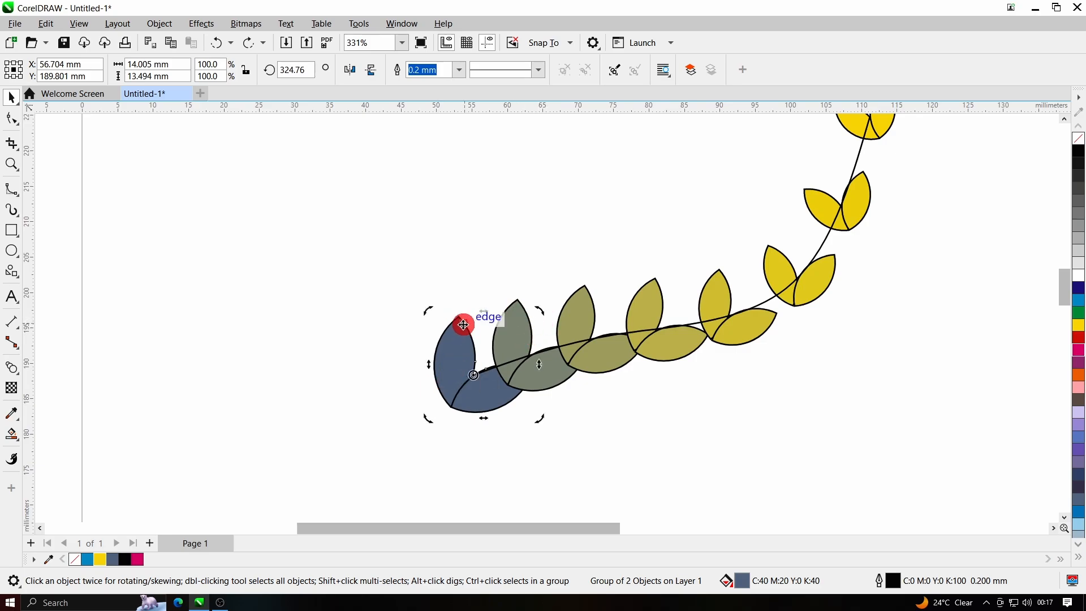
{"action": "scroll", "coordinate": [726, 272], "scroll_direction": "down", "scroll_amount": 2}
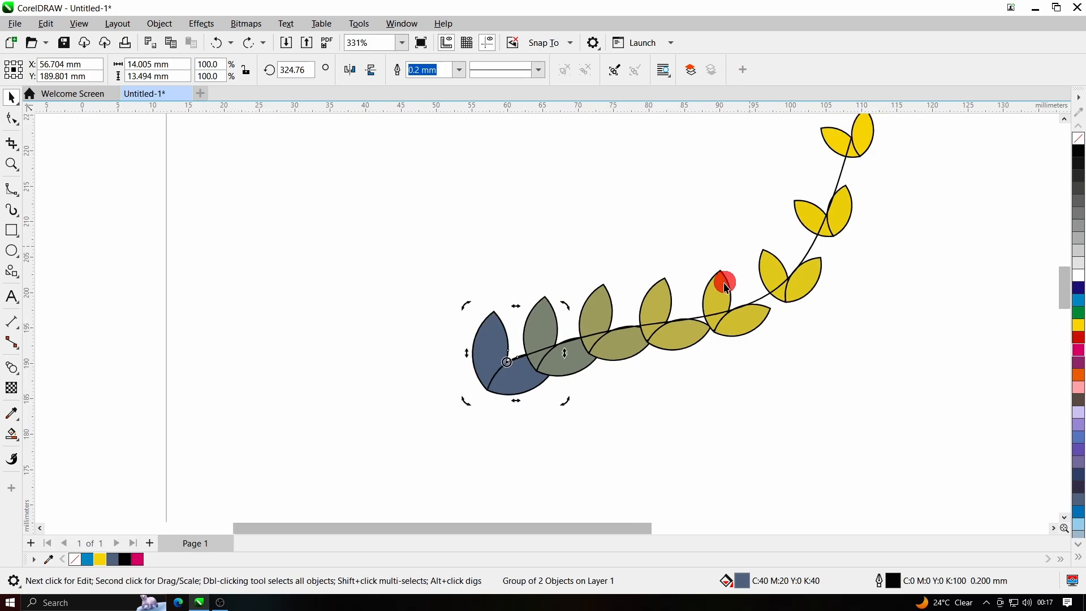
{"action": "scroll", "coordinate": [624, 319], "scroll_direction": "down", "scroll_amount": 1}
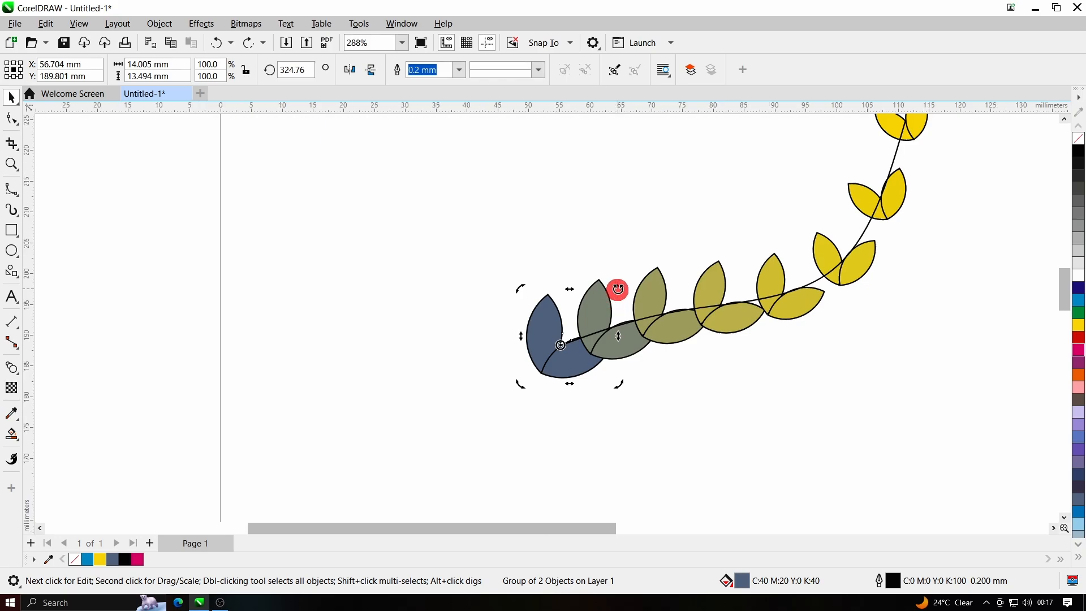
{"action": "left_click_drag", "start_coordinate": [618, 290], "coordinate": [632, 310]}
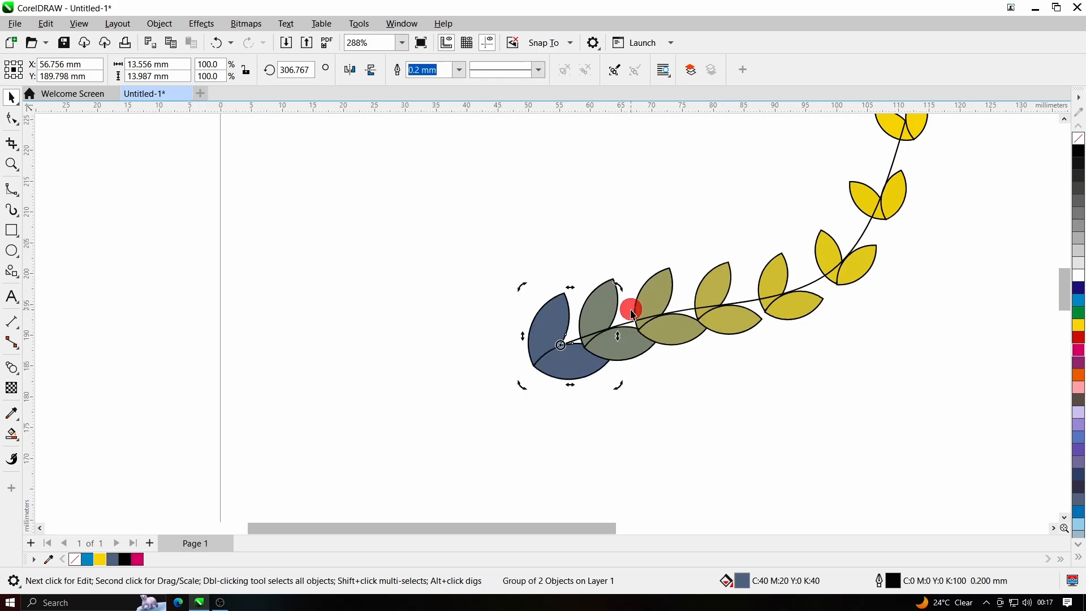
Rotate the yellow petal group at the end of the blend clockwise by about 43 degrees.
{"action": "left_click_drag", "start_coordinate": [930, 197], "coordinate": [795, 266]}
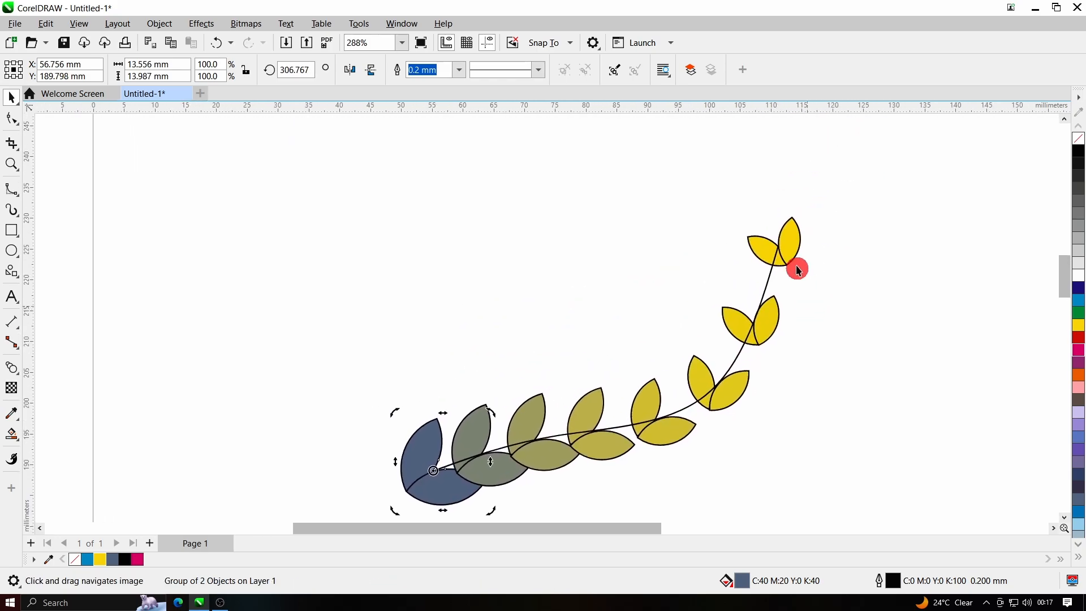
{"action": "left_click", "coordinate": [786, 225]}
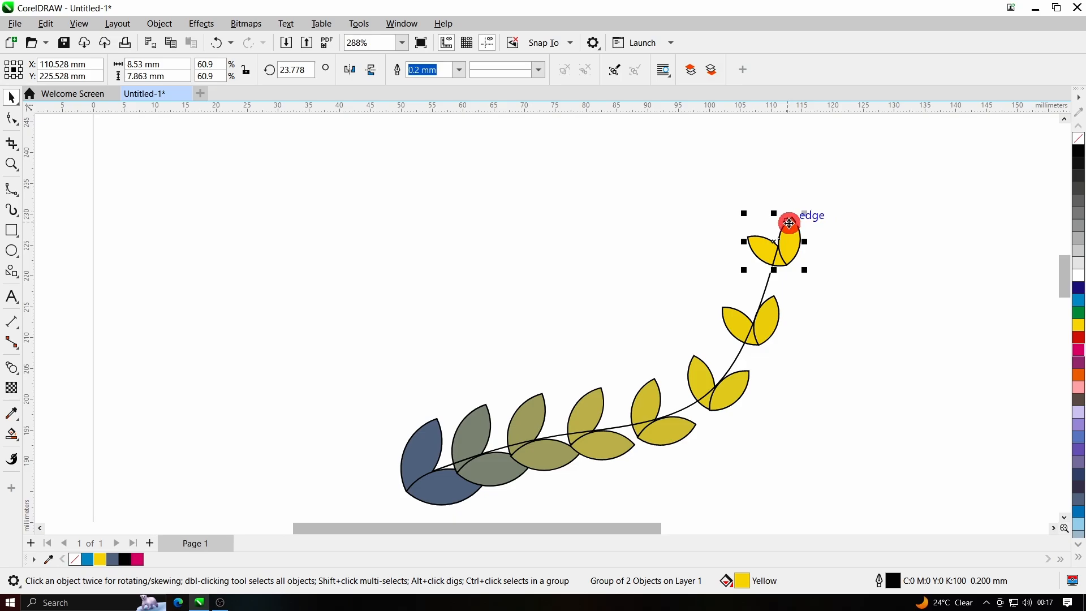
{"action": "left_click", "coordinate": [790, 222]}
{"action": "left_click_drag", "start_coordinate": [807, 214], "coordinate": [819, 239]}
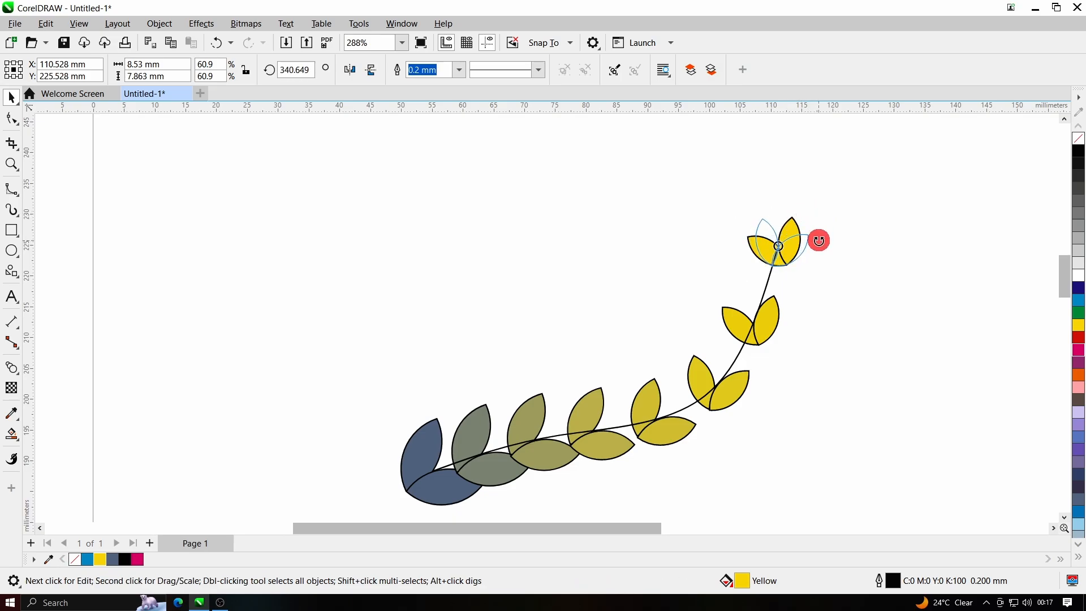
Enlarge the yellow petal group at the end of the blend proportionally to about 12.9 by 11.7 mm.
{"action": "scroll", "coordinate": [648, 314], "scroll_direction": "down", "scroll_amount": 1}
{"action": "scroll", "coordinate": [648, 314], "scroll_direction": "down", "scroll_amount": 1}
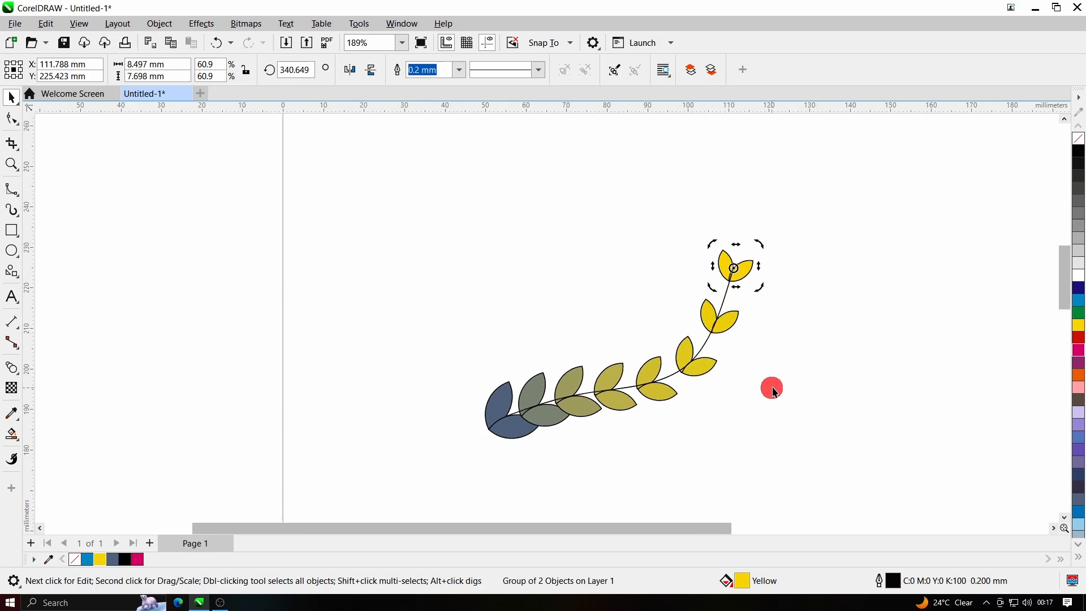
{"action": "left_click_drag", "start_coordinate": [773, 388], "coordinate": [744, 355]}
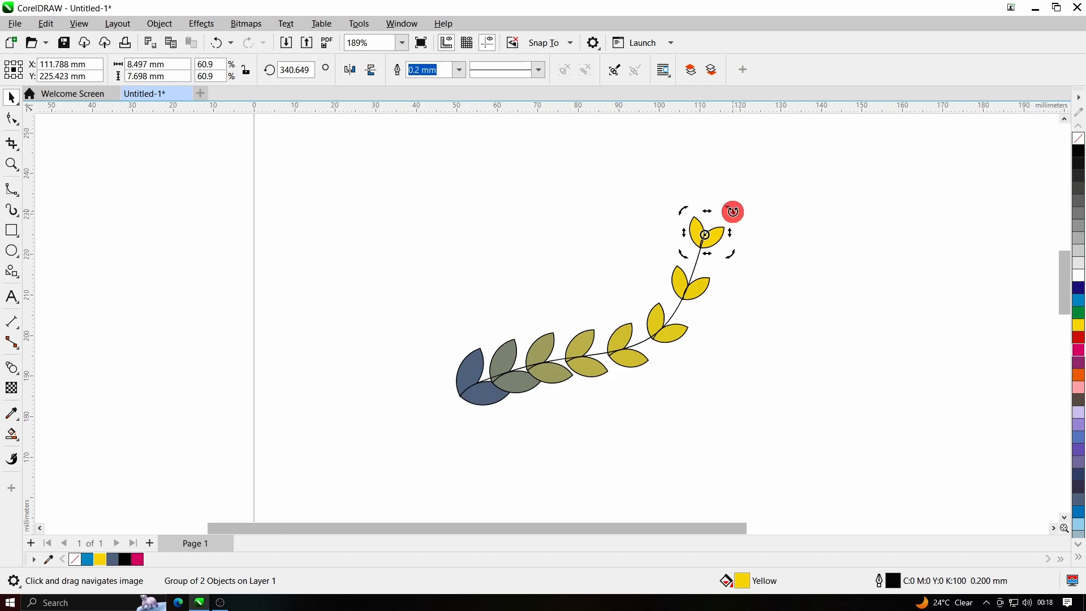
{"action": "left_click", "coordinate": [715, 224]}
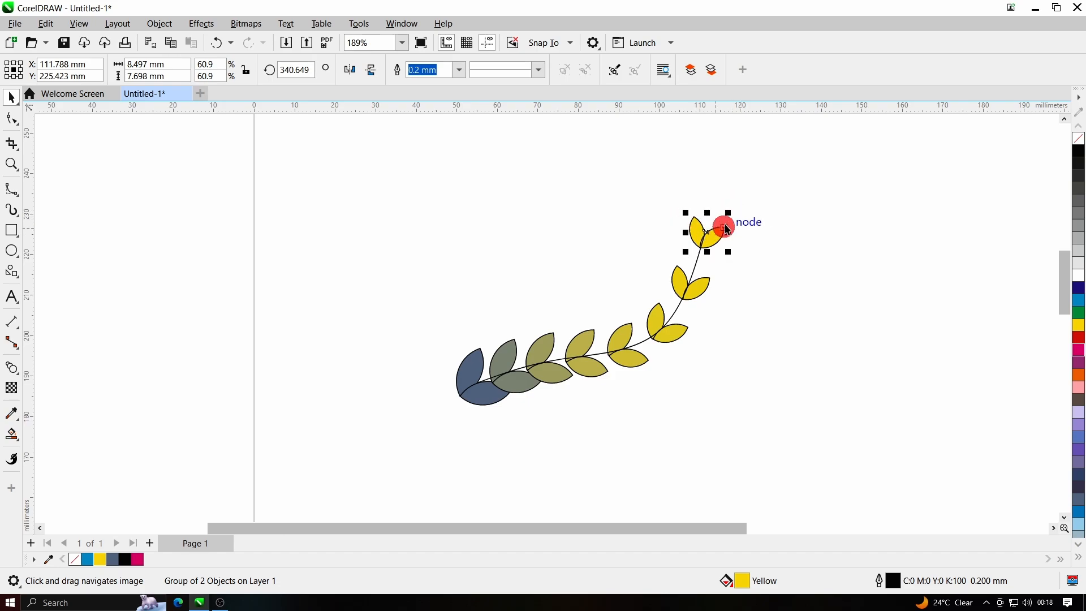
{"action": "mouse_move", "coordinate": [732, 212]}
{"action": "left_mouse_down"}
{"action": "mouse_move", "coordinate": [722, 220]}
{"action": "mouse_move", "coordinate": [752, 196]}
{"action": "mouse_move", "coordinate": [739, 203]}
{"action": "left_mouse_up"}
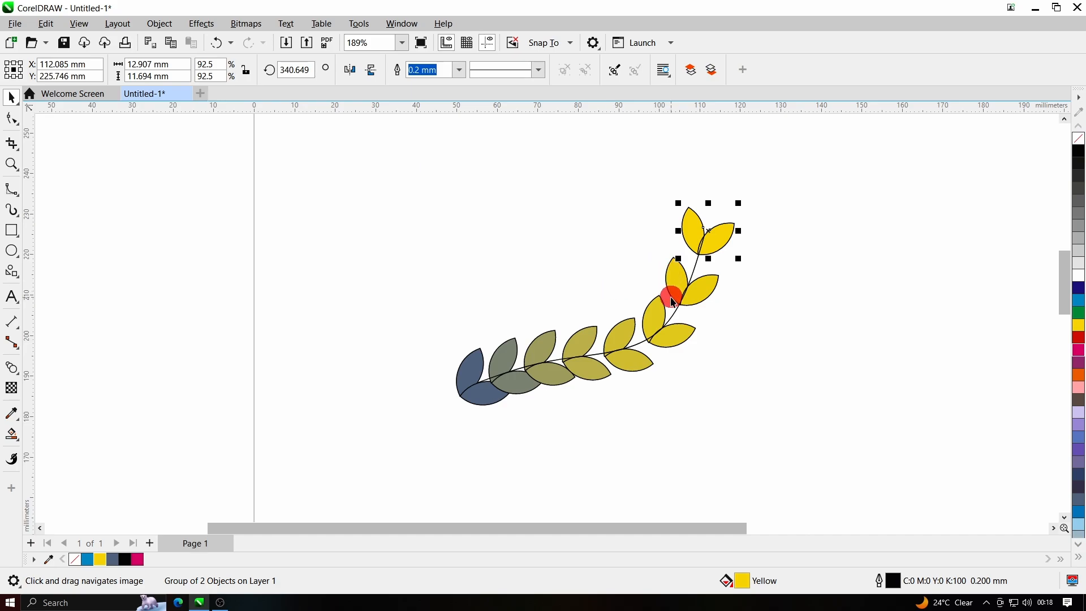
Draw a circle about 82.8 mm in diameter to the left of the petal blend.
{"action": "left_click", "coordinate": [16, 234]}
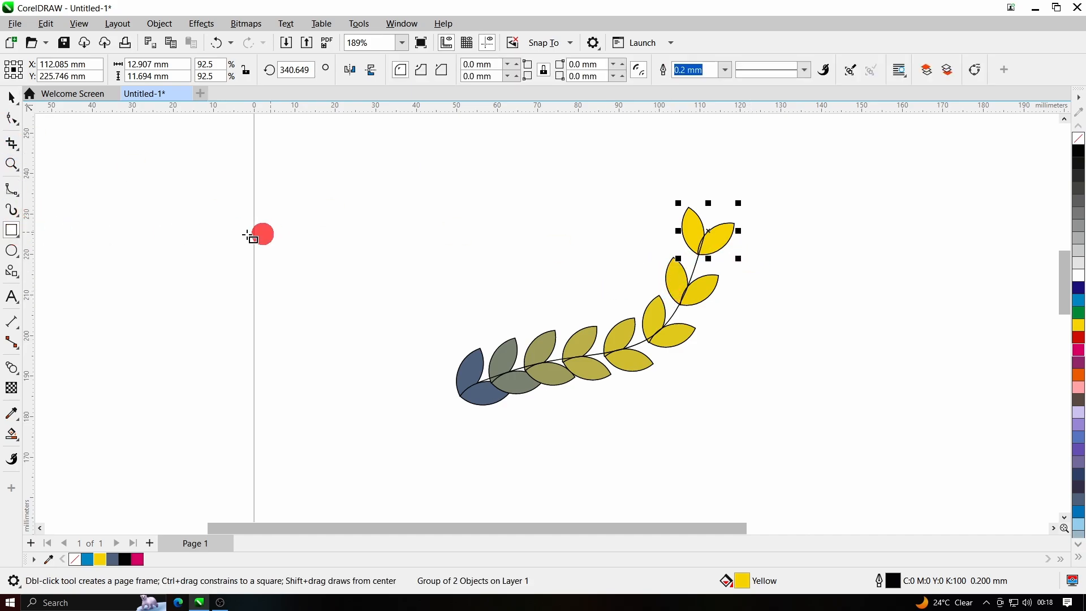
{"action": "left_click", "coordinate": [13, 253]}
{"action": "scroll", "coordinate": [331, 226], "scroll_direction": "down", "scroll_amount": 3}
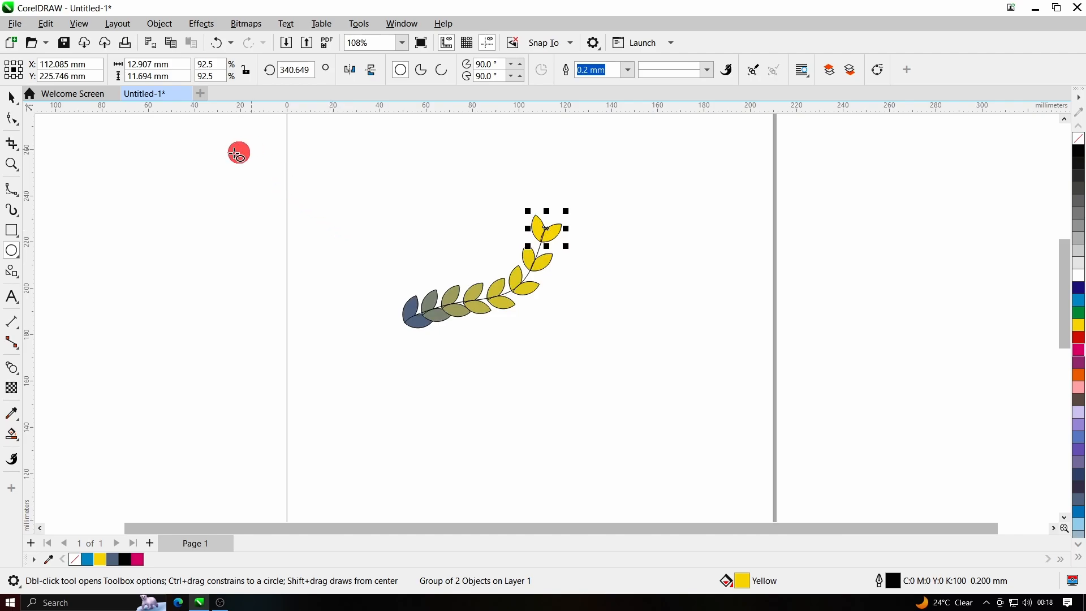
{"action": "mouse_move", "coordinate": [225, 153]}
{"action": "left_mouse_down"}
{"action": "mouse_move", "coordinate": [342, 293]}
{"action": "mouse_move", "coordinate": [354, 362]}
{"action": "mouse_move", "coordinate": [346, 344]}
{"action": "left_mouse_up"}
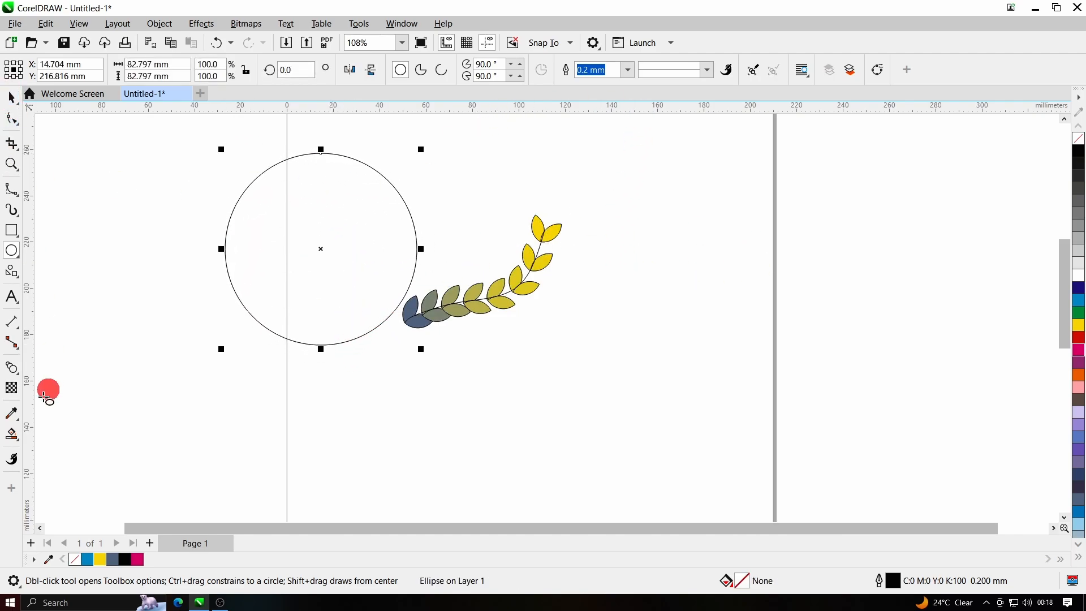
Assign the circle as the new path of the petal blend in place of the curved line.
{"action": "left_click", "coordinate": [11, 371]}
{"action": "left_click", "coordinate": [474, 305]}
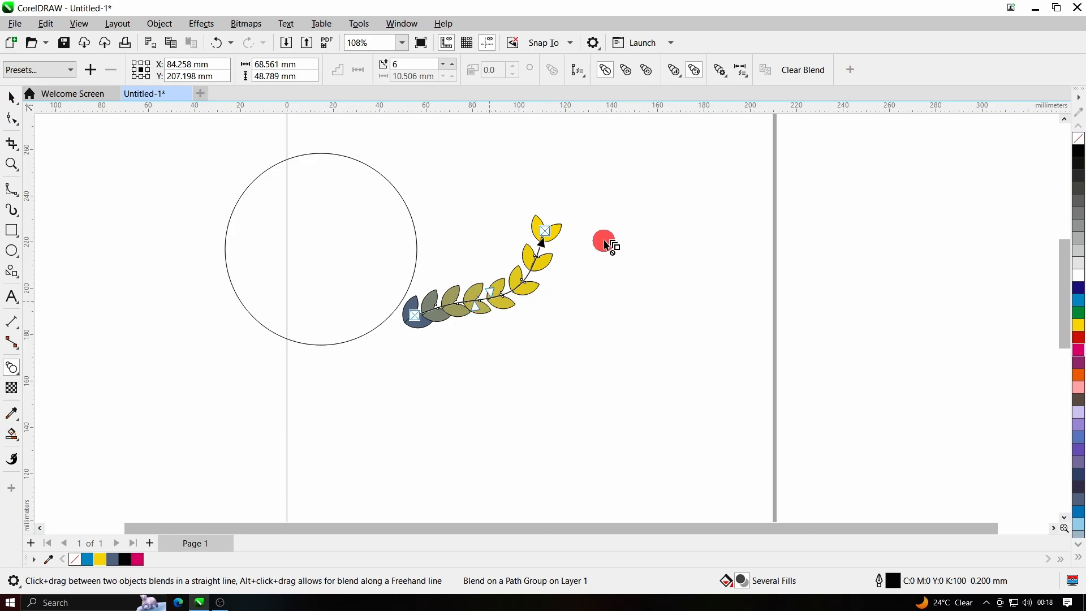
{"action": "left_click", "coordinate": [585, 81]}
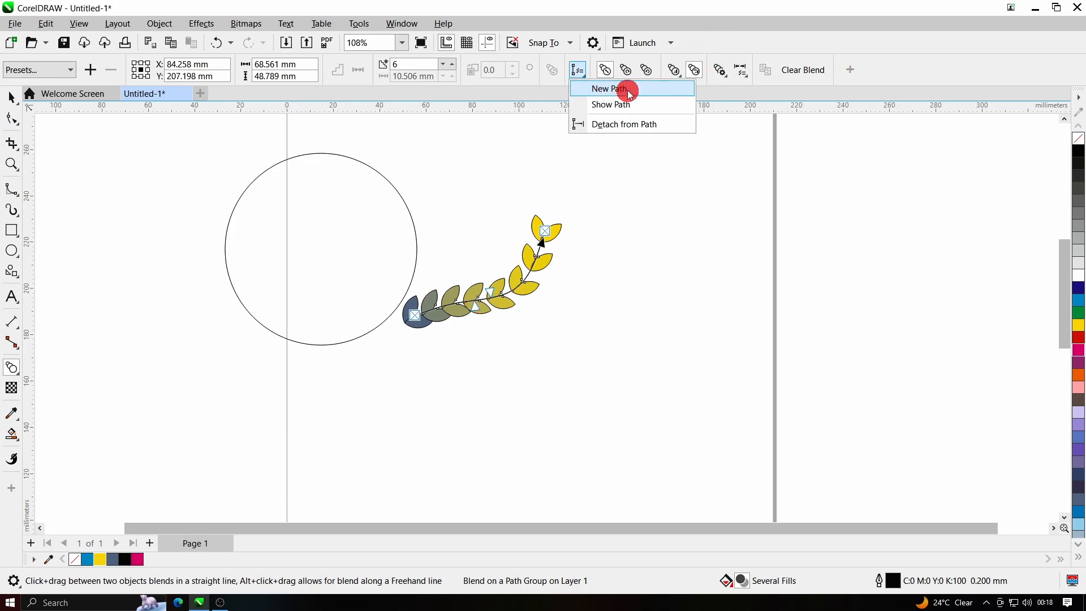
{"action": "left_click", "coordinate": [629, 91]}
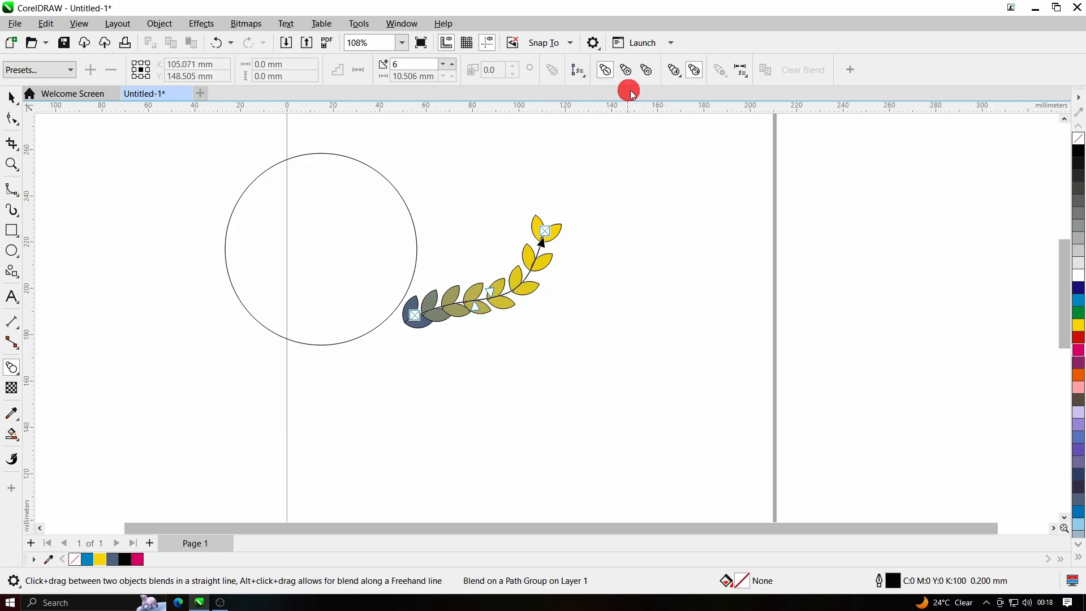
{"action": "left_click", "coordinate": [361, 163]}
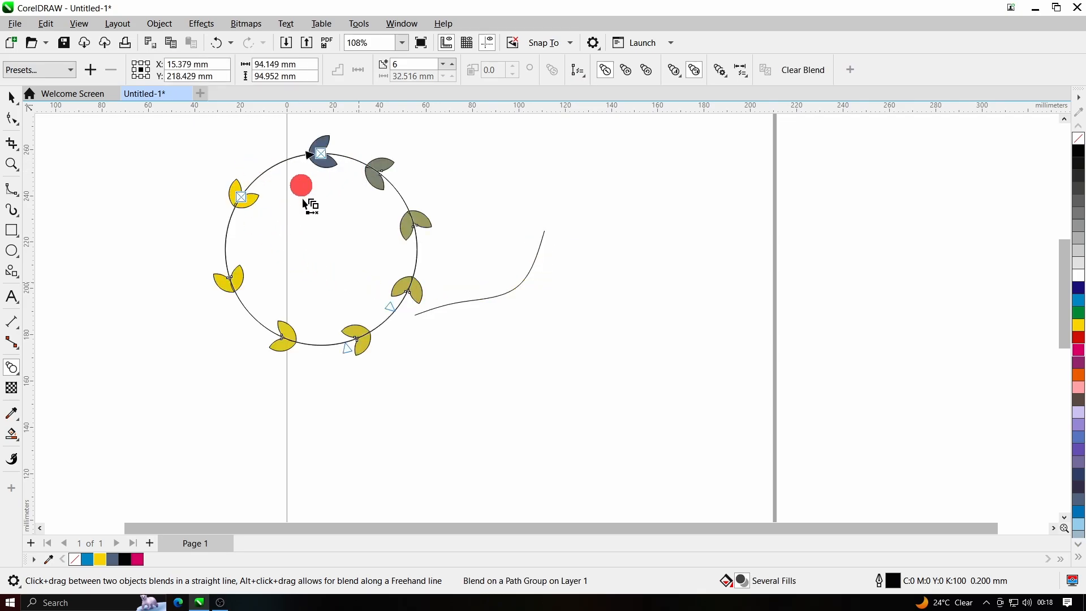
Set the number of blend steps on the circular petal blend to 18.
{"action": "scroll", "coordinate": [272, 223], "scroll_direction": "up", "scroll_amount": 5}
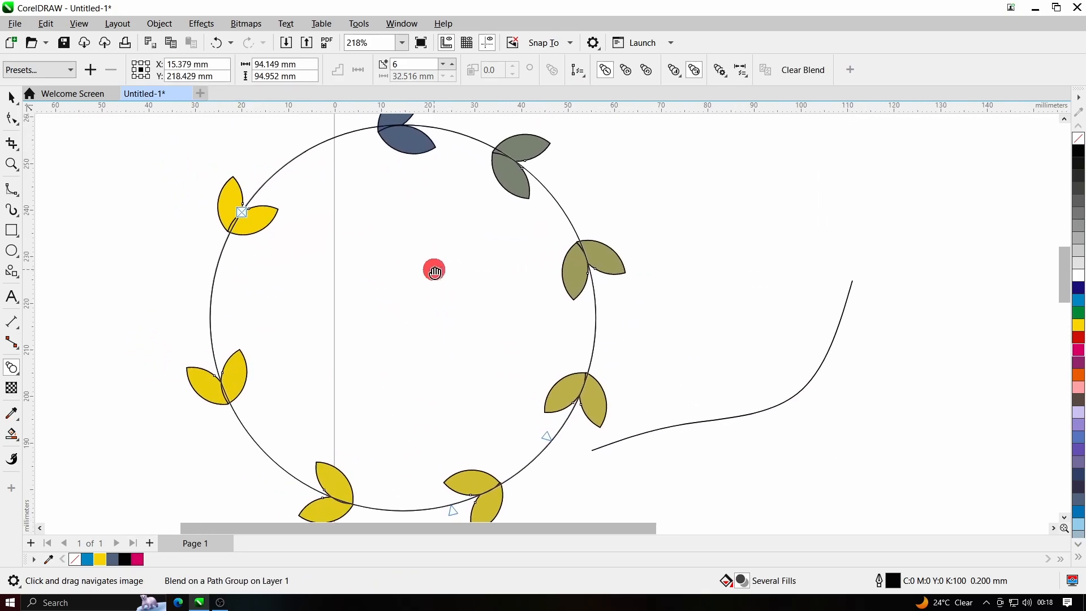
{"action": "scroll", "coordinate": [439, 271], "scroll_direction": "down", "scroll_amount": 3}
{"action": "left_click", "coordinate": [452, 64]}
{"action": "left_click", "coordinate": [452, 64]}
{"action": "left_click", "coordinate": [452, 64]}
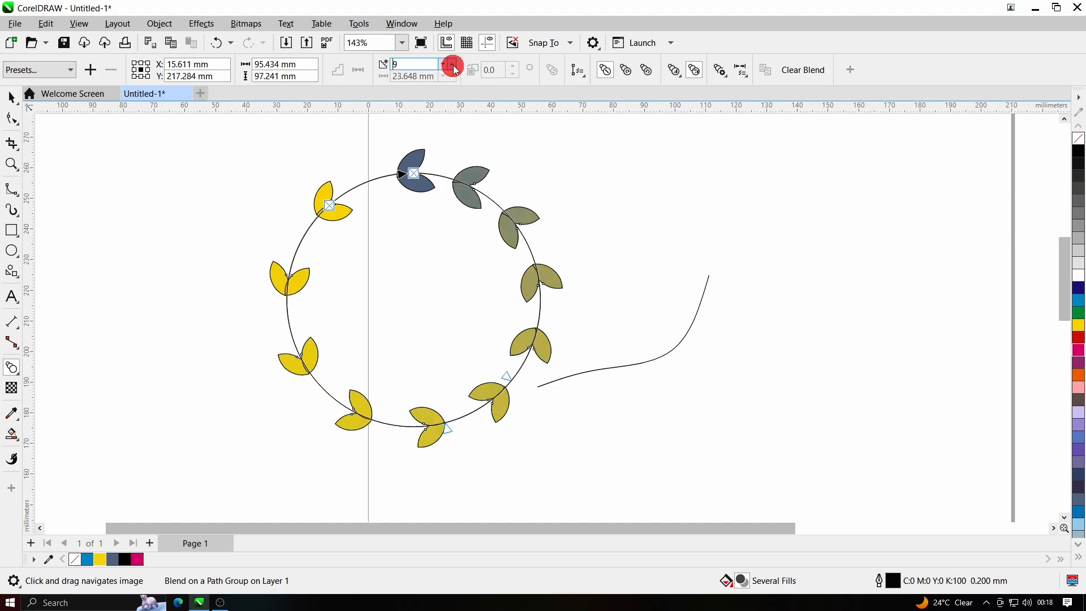
{"action": "left_click", "coordinate": [452, 63]}
{"action": "left_click", "coordinate": [452, 64]}
{"action": "left_click", "coordinate": [452, 64]}
{"action": "left_click", "coordinate": [452, 64]}
{"action": "left_click", "coordinate": [452, 64]}
{"action": "left_click", "coordinate": [452, 64]}
{"action": "left_click", "coordinate": [452, 63]}
{"action": "left_click", "coordinate": [452, 64]}
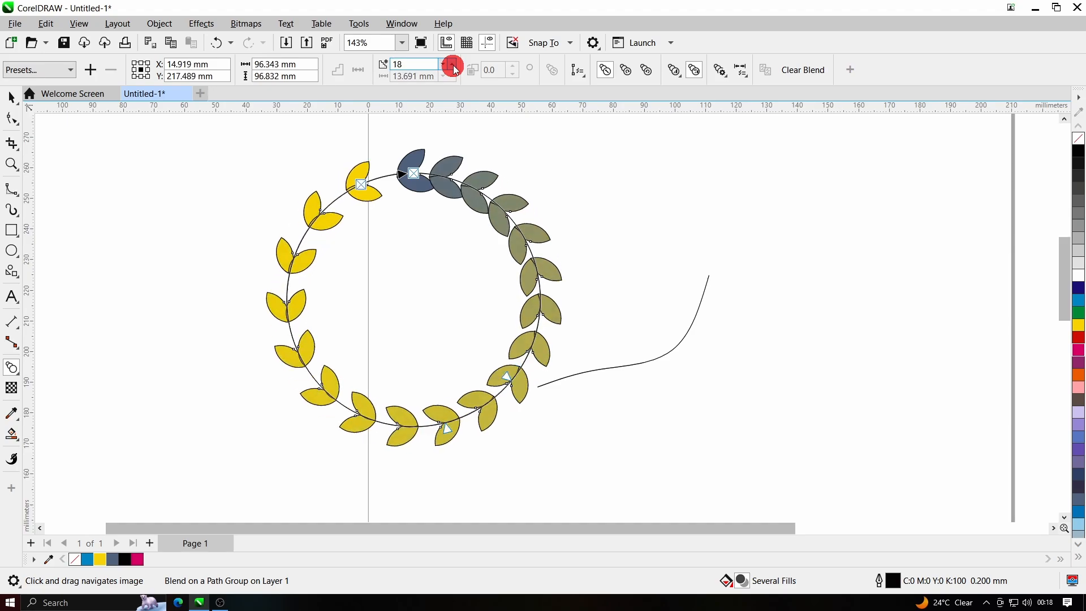
{"action": "left_click", "coordinate": [452, 64]}
Center the blend's object and color acceleration so the petals' spacing and color transition are even around the circle.
{"action": "left_click", "coordinate": [673, 69]}
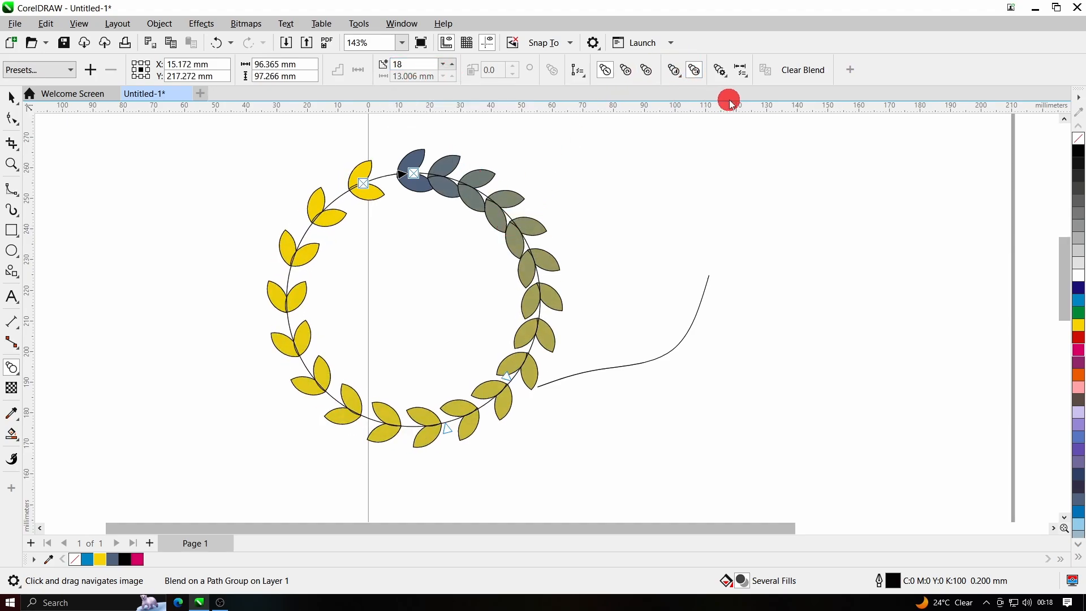
{"action": "left_click_drag", "start_coordinate": [767, 150], "coordinate": [770, 129]}
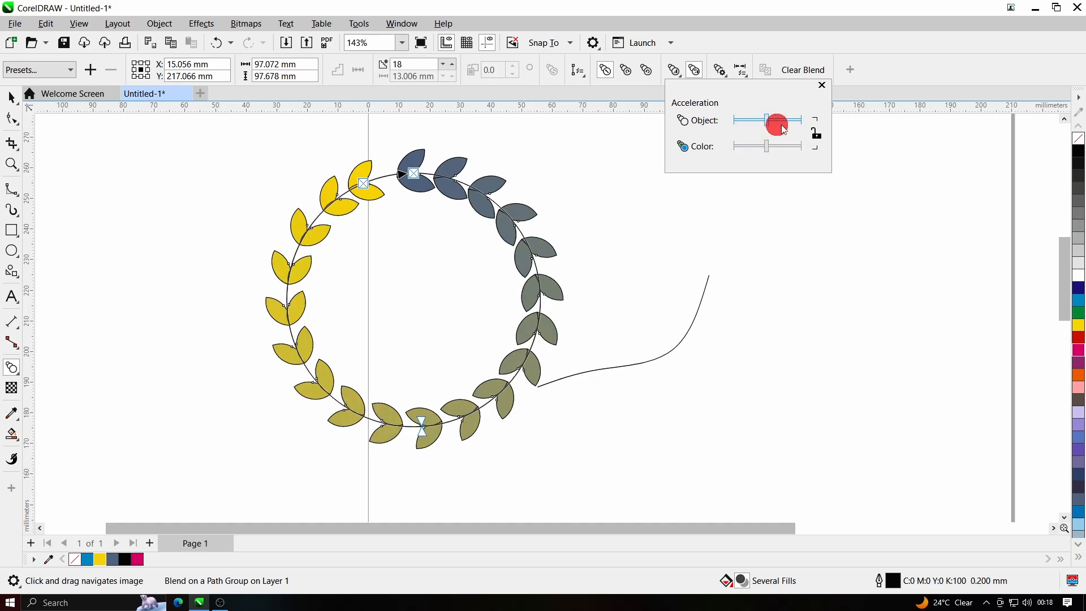
{"action": "left_click", "coordinate": [822, 85]}
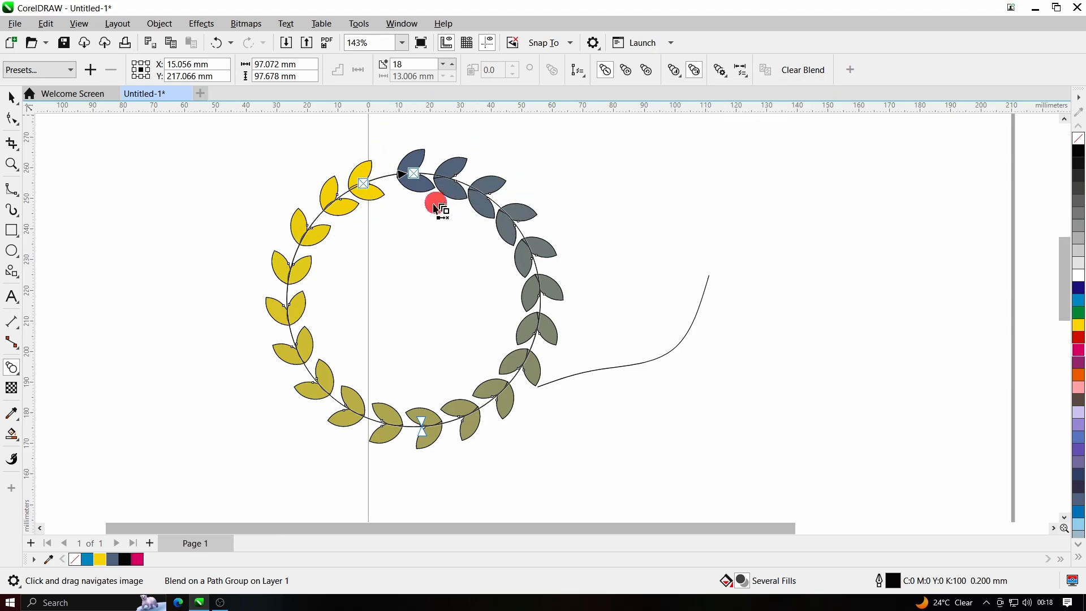
{"action": "scroll", "coordinate": [390, 236], "scroll_direction": "up", "scroll_amount": 2}
{"action": "scroll", "coordinate": [451, 240], "scroll_direction": "down", "scroll_amount": 3}
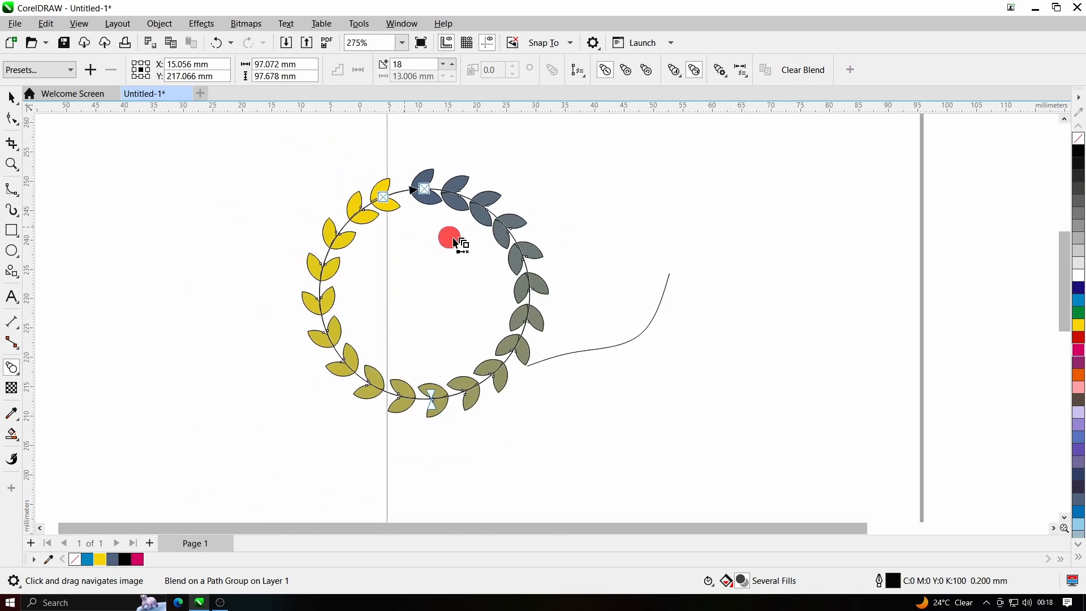
{"action": "scroll", "coordinate": [465, 259], "scroll_direction": "up", "scroll_amount": 1}
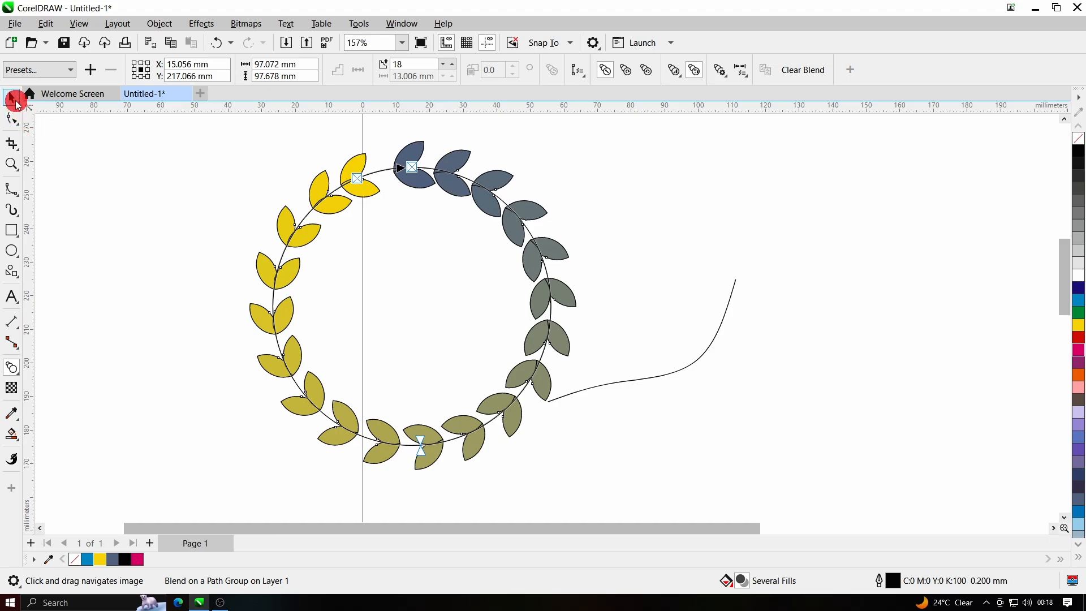
{"action": "left_click", "coordinate": [14, 99]}
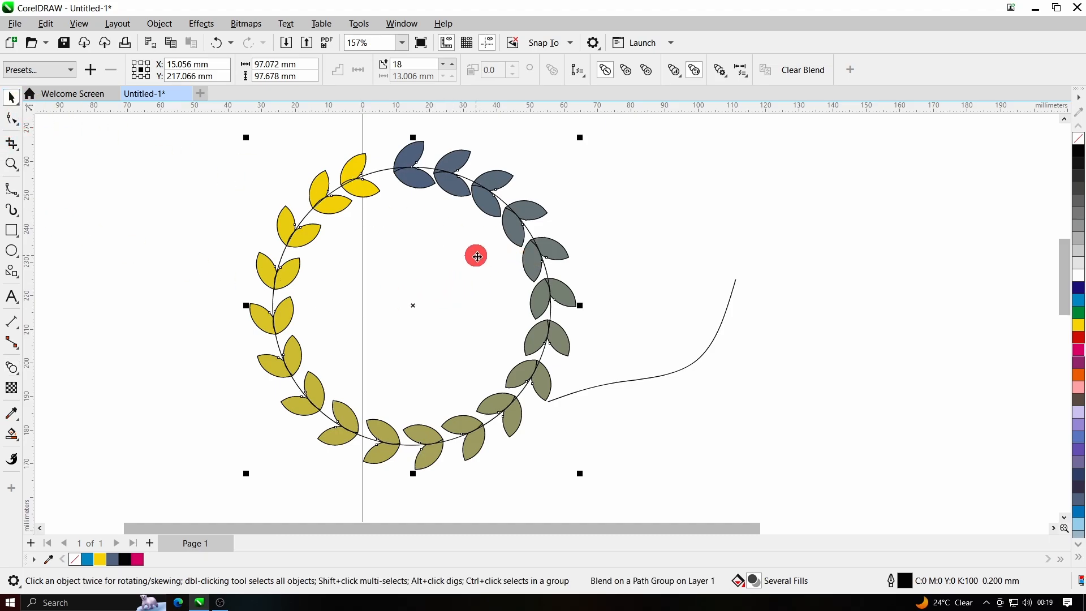
{"action": "scroll", "coordinate": [477, 257], "scroll_direction": "down", "scroll_amount": 3}
{"action": "scroll", "coordinate": [498, 305], "scroll_direction": "up", "scroll_amount": 2}
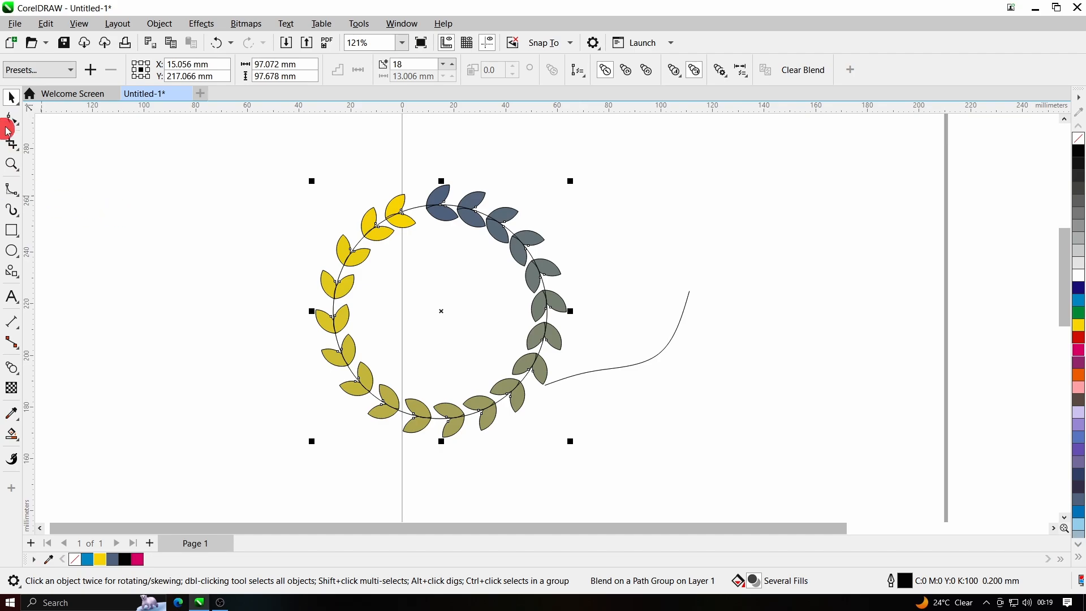